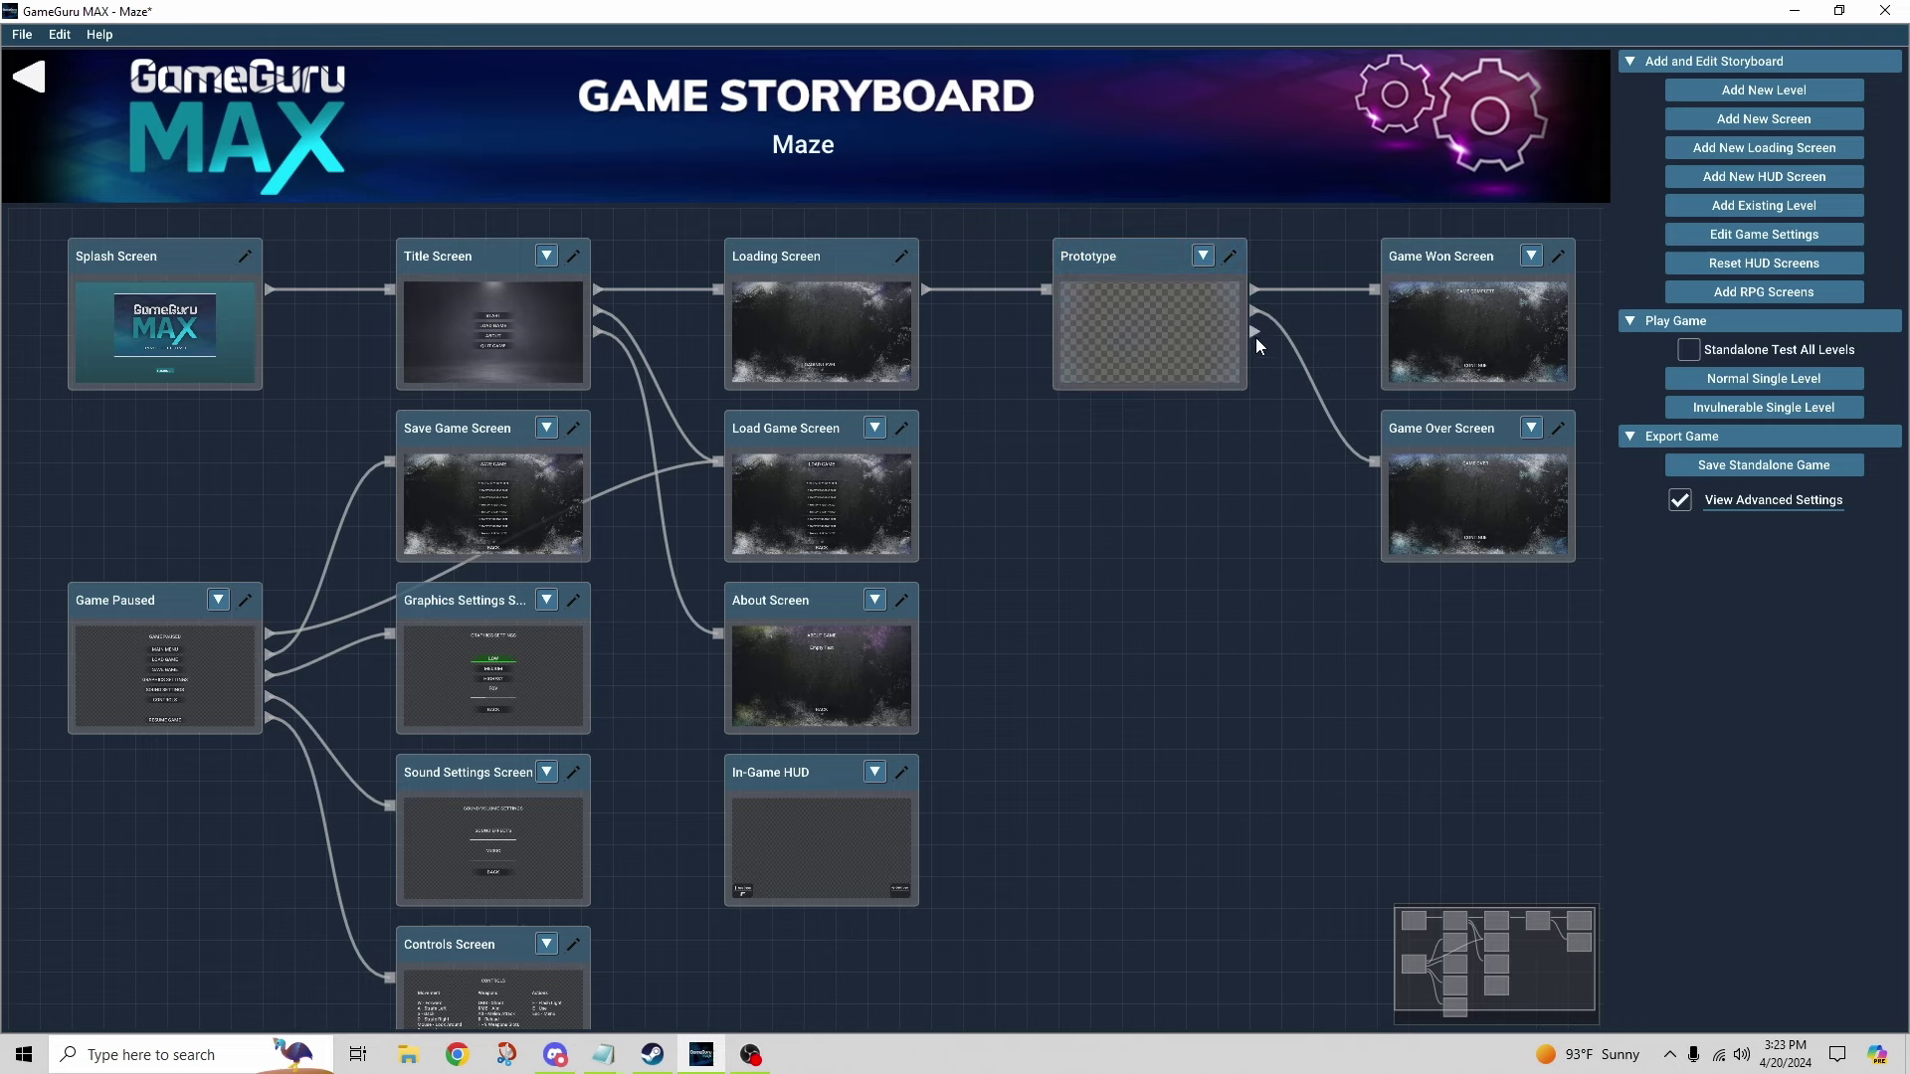
- Open the Prototype maze level and zoom in on the lower-right room with the crate
left_click(1229, 257)
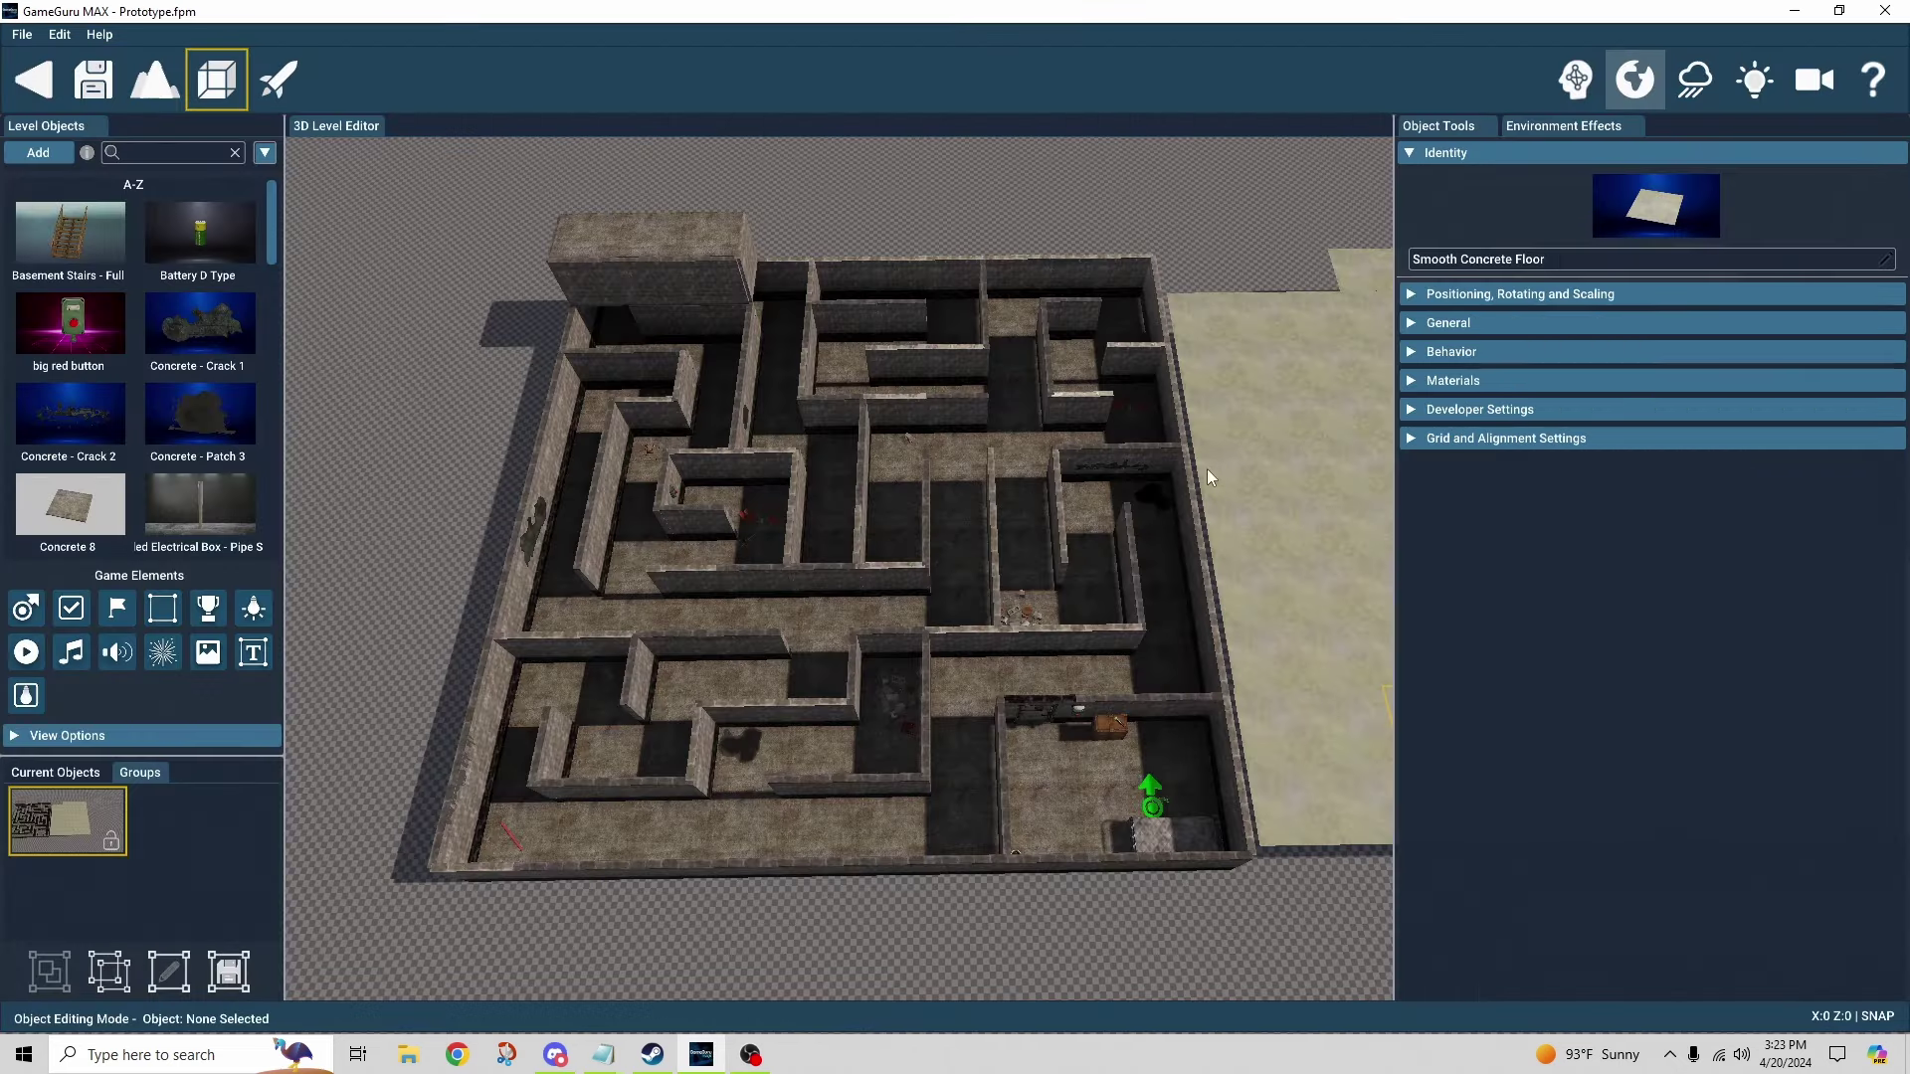
right_click_drag(1208, 468, 1154, 521)
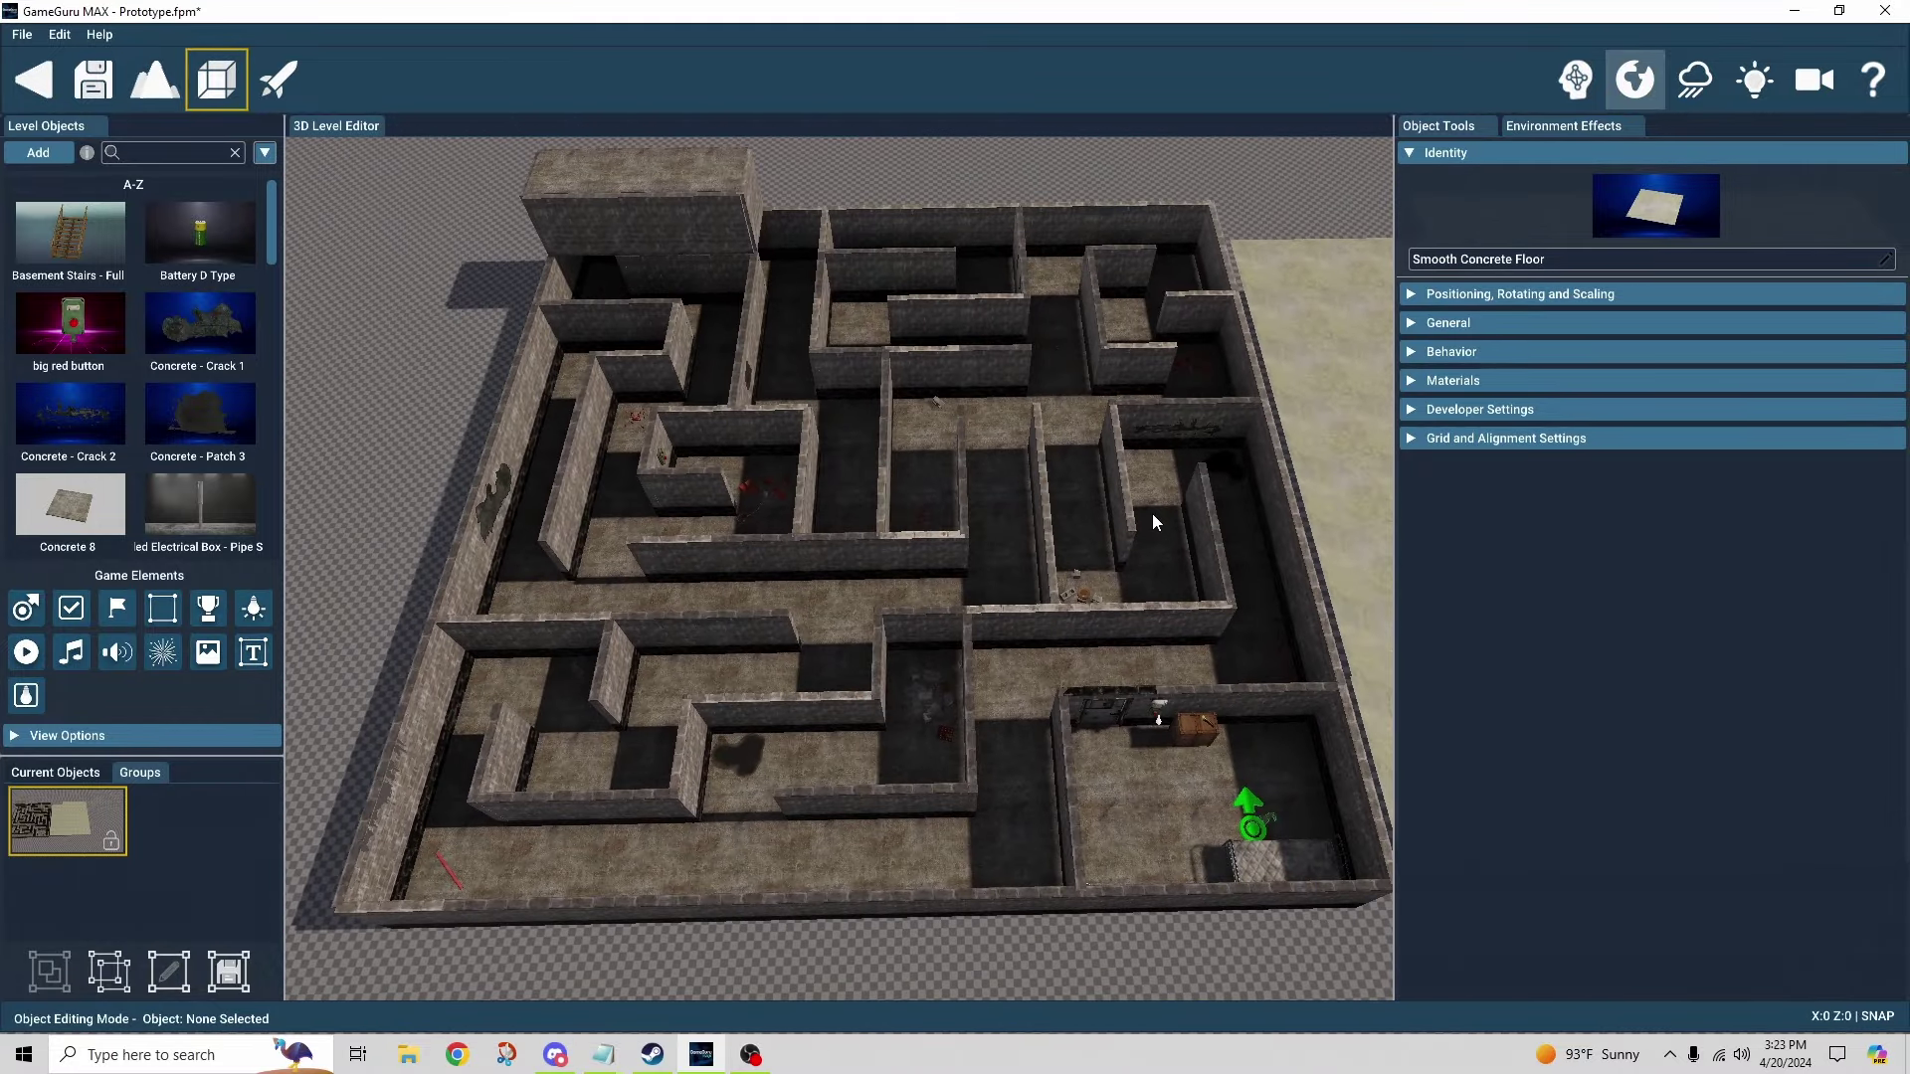
right_click_drag(1154, 521, 1154, 521)
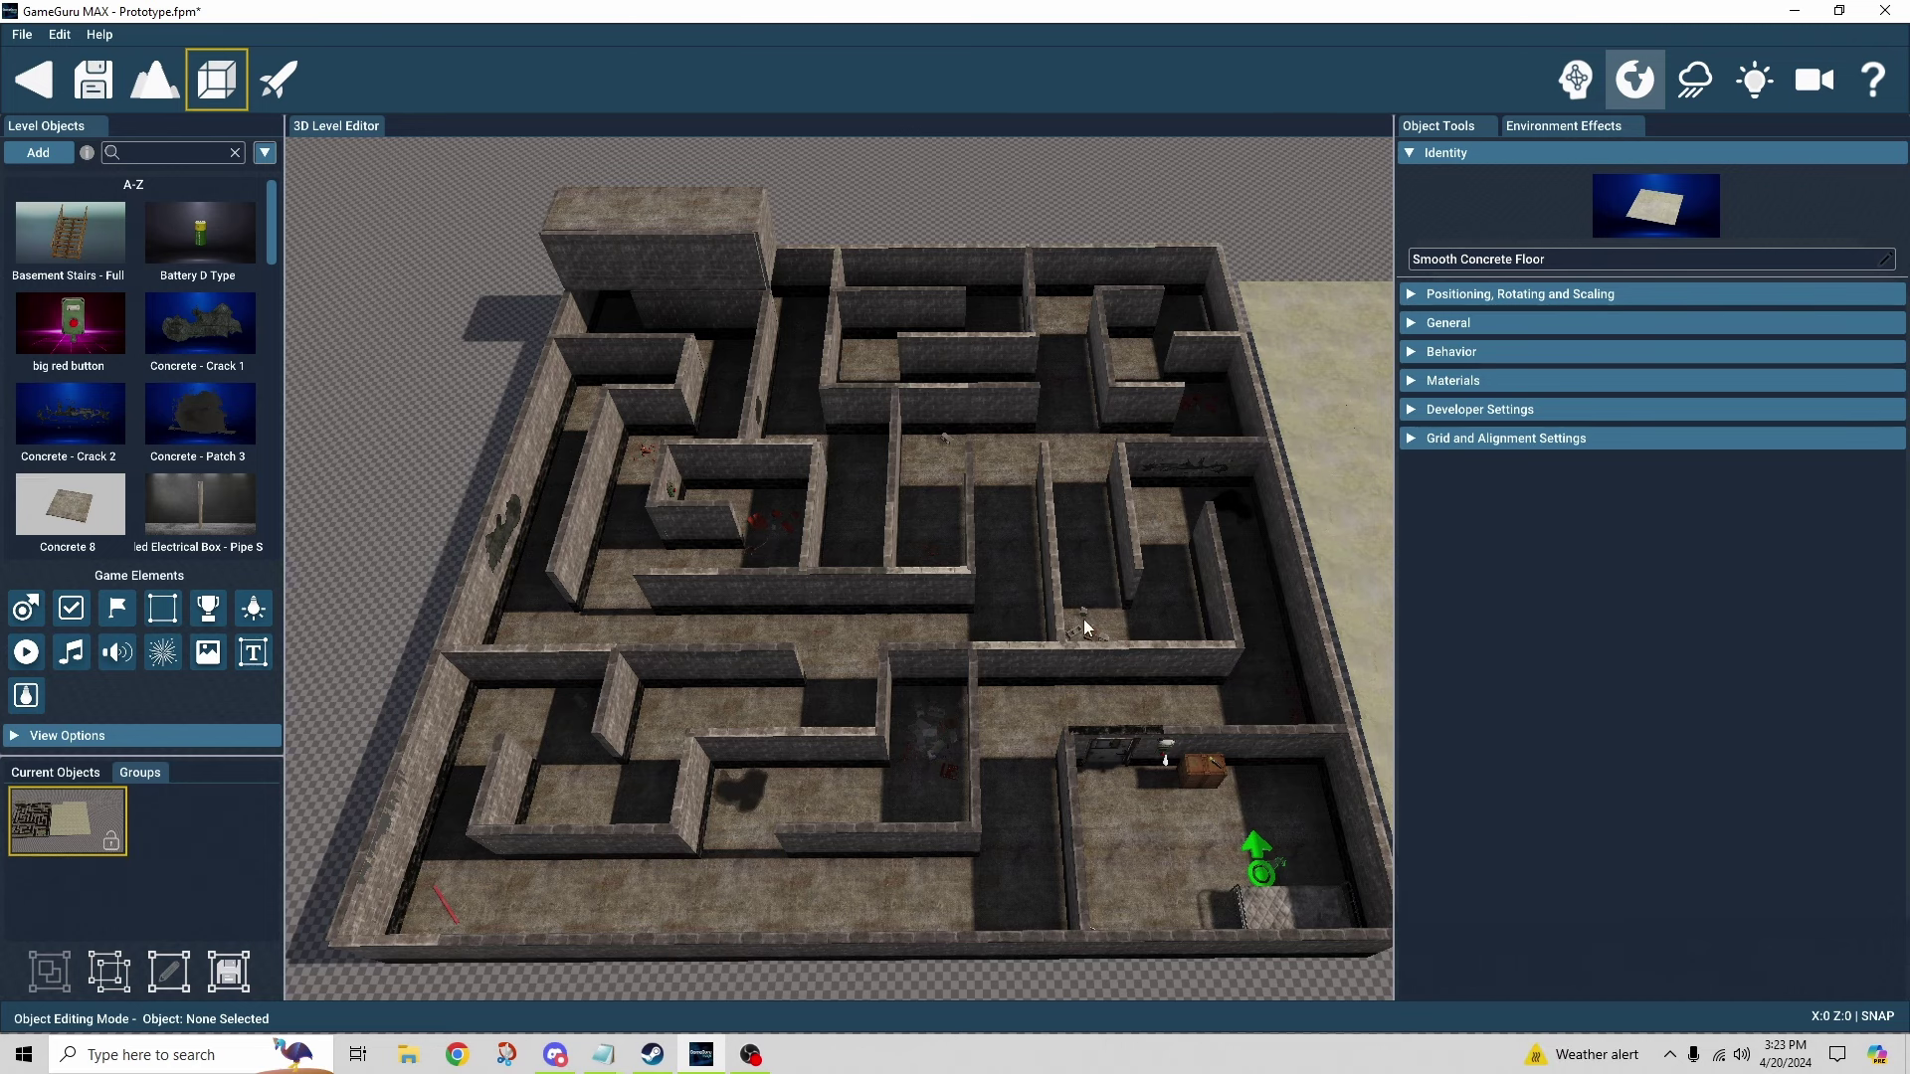
key("s")
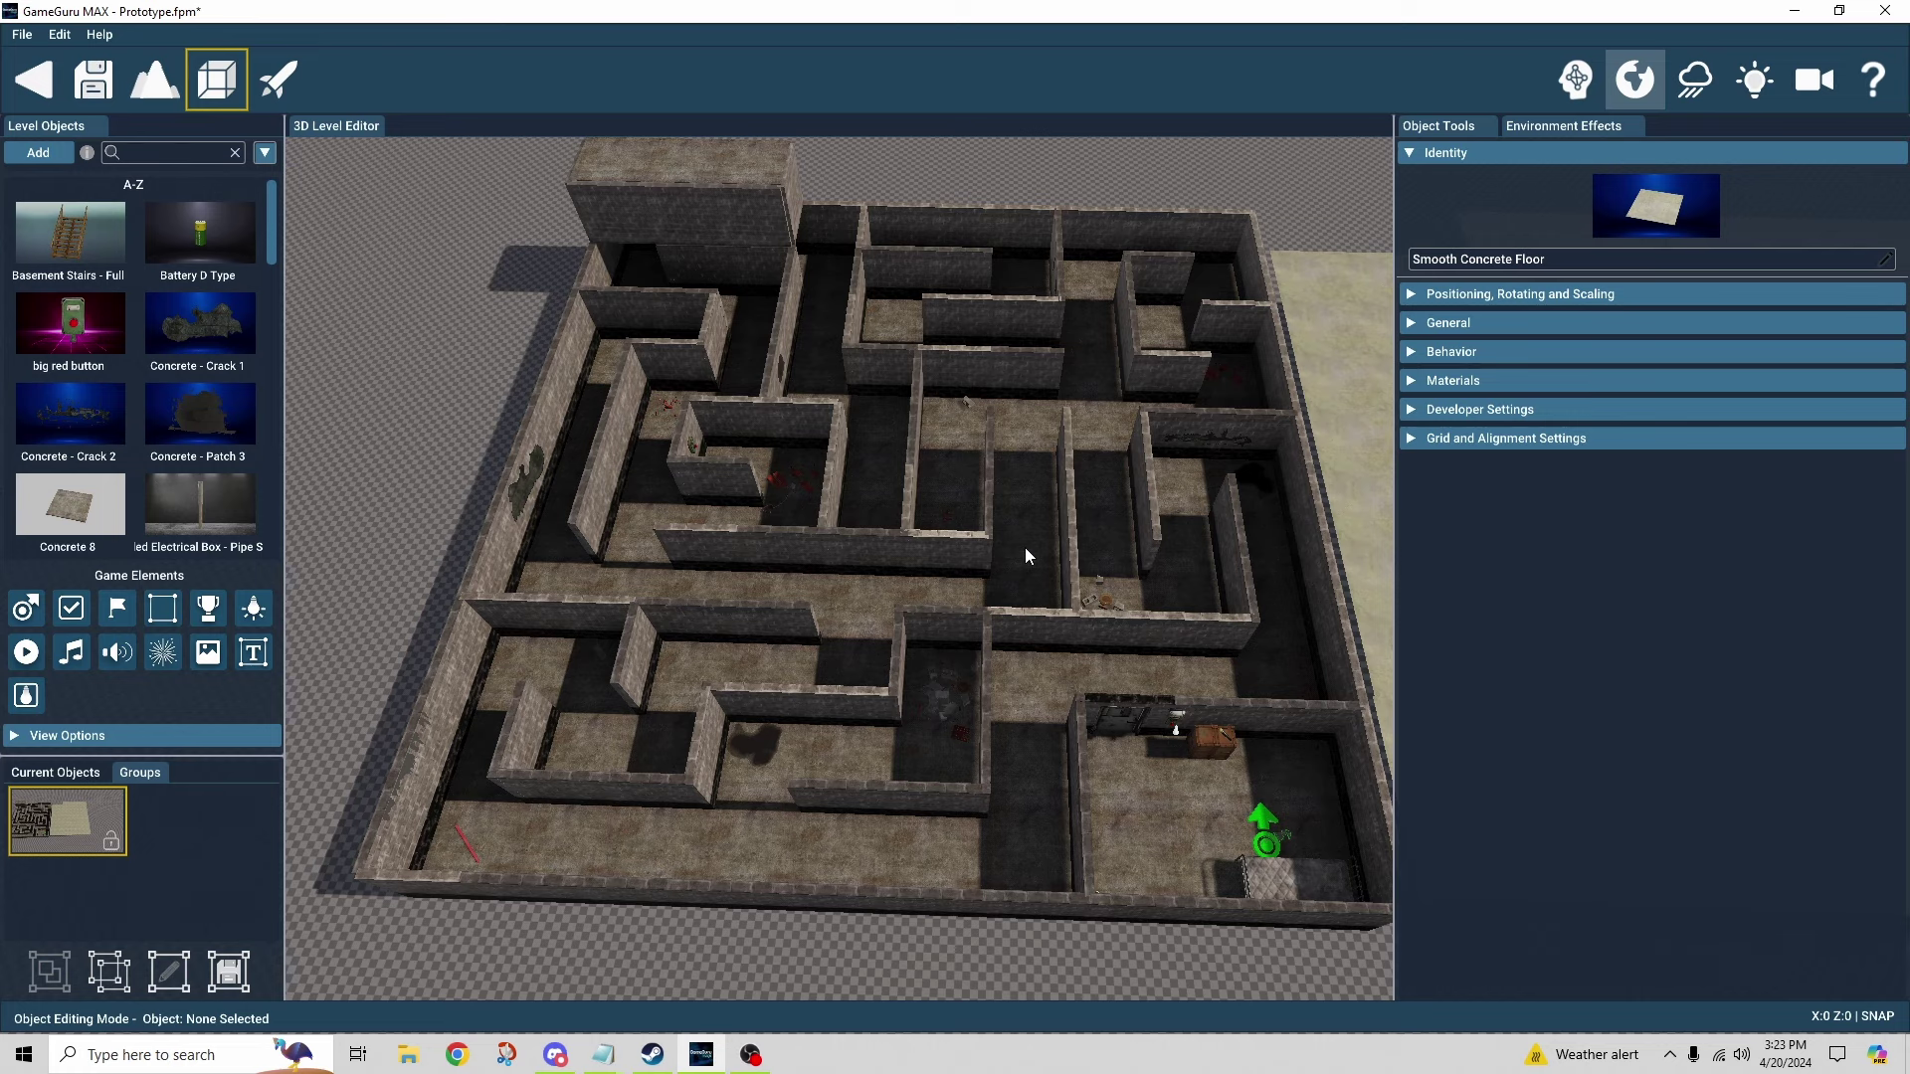
scroll(1025, 547, "up", 5)
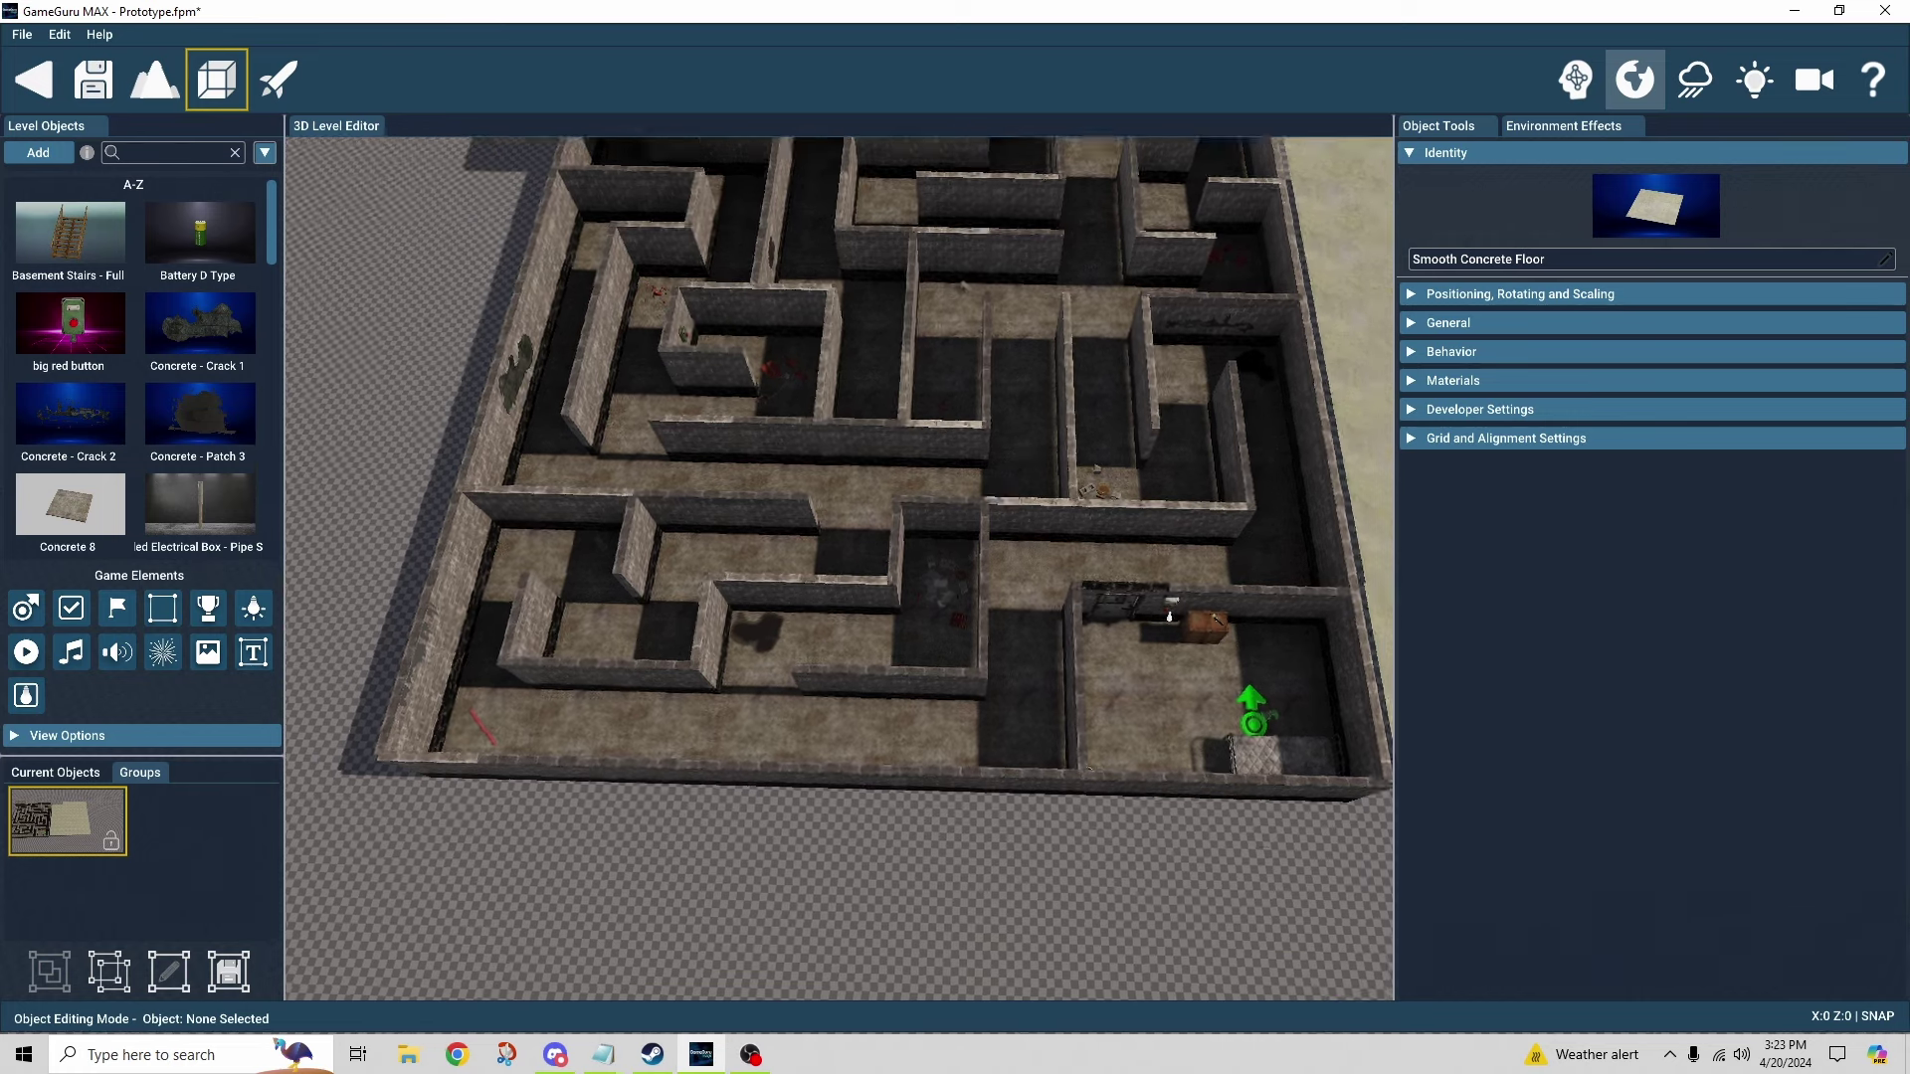
scroll(1107, 555, "up", 3)
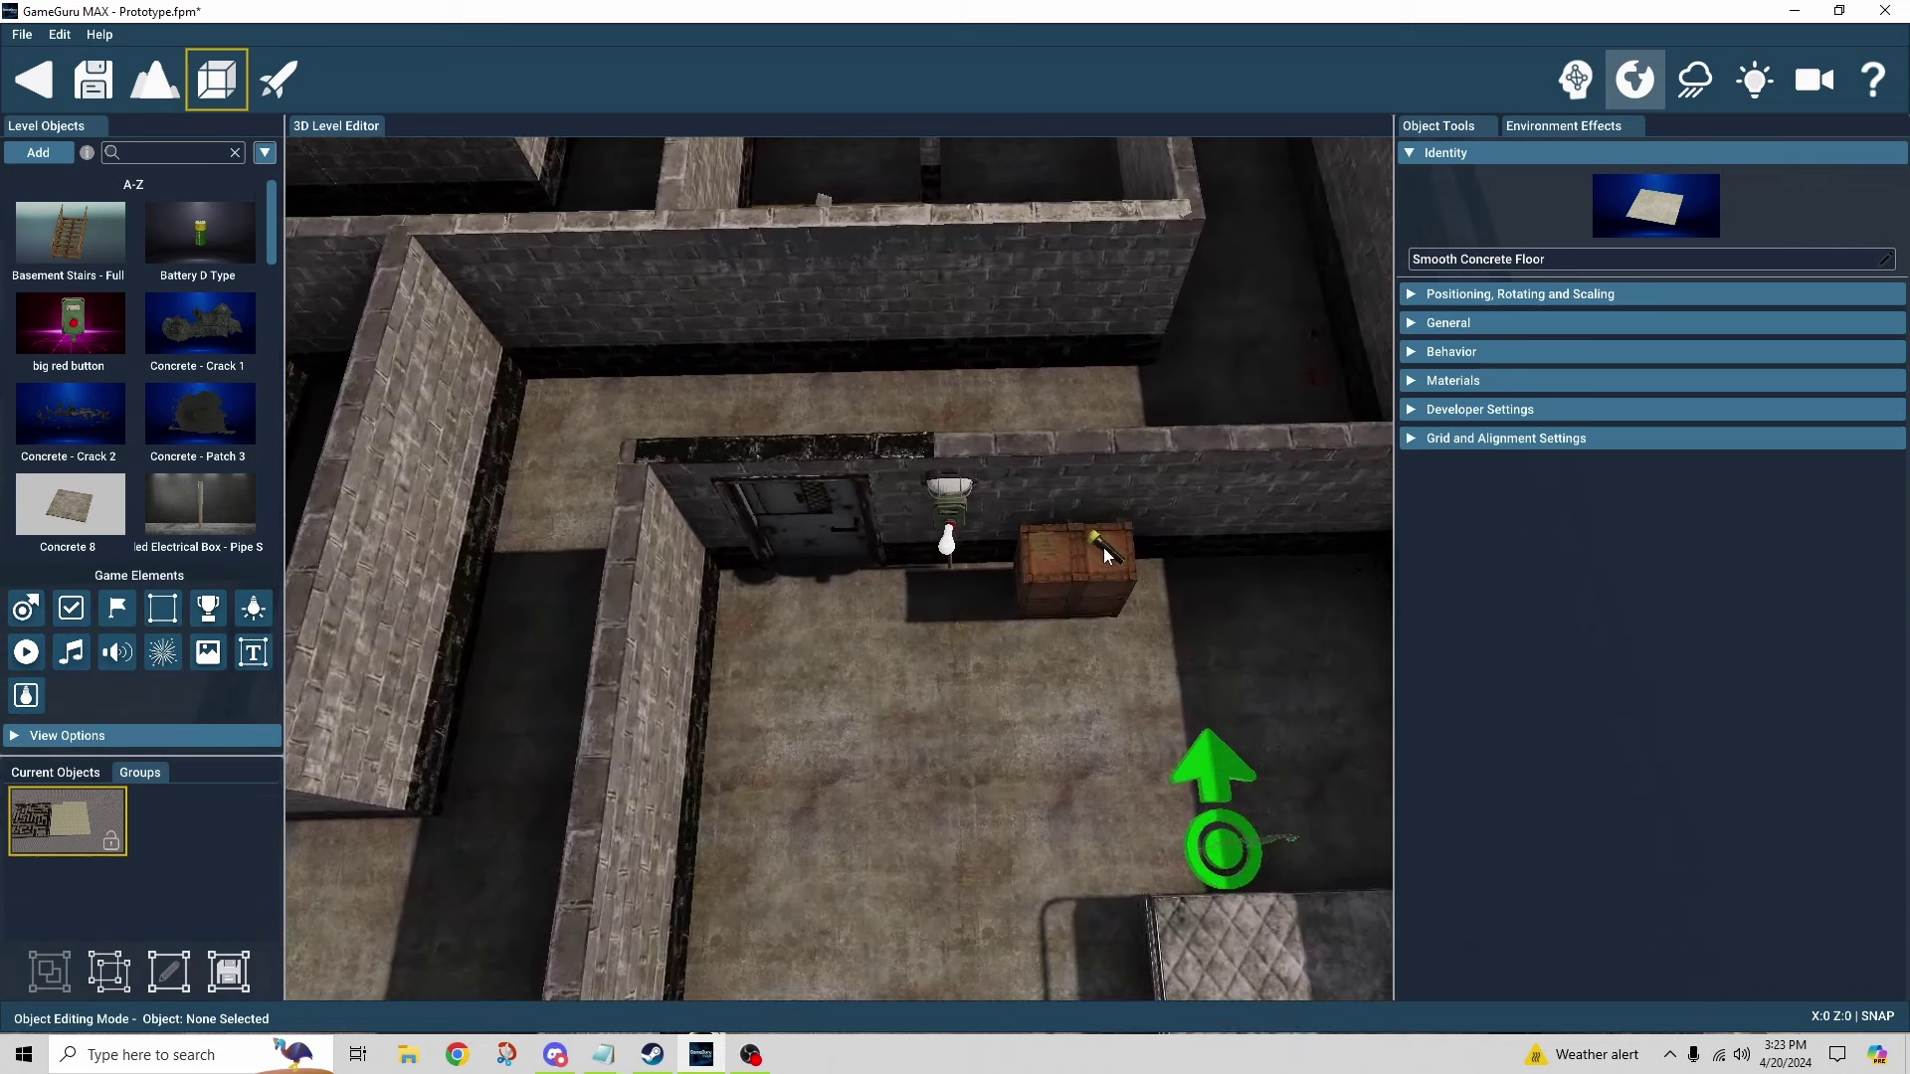
- Set the crate flashlight's Depletion Trigger to Lose Game in its Behavior settings
left_click(1107, 555)
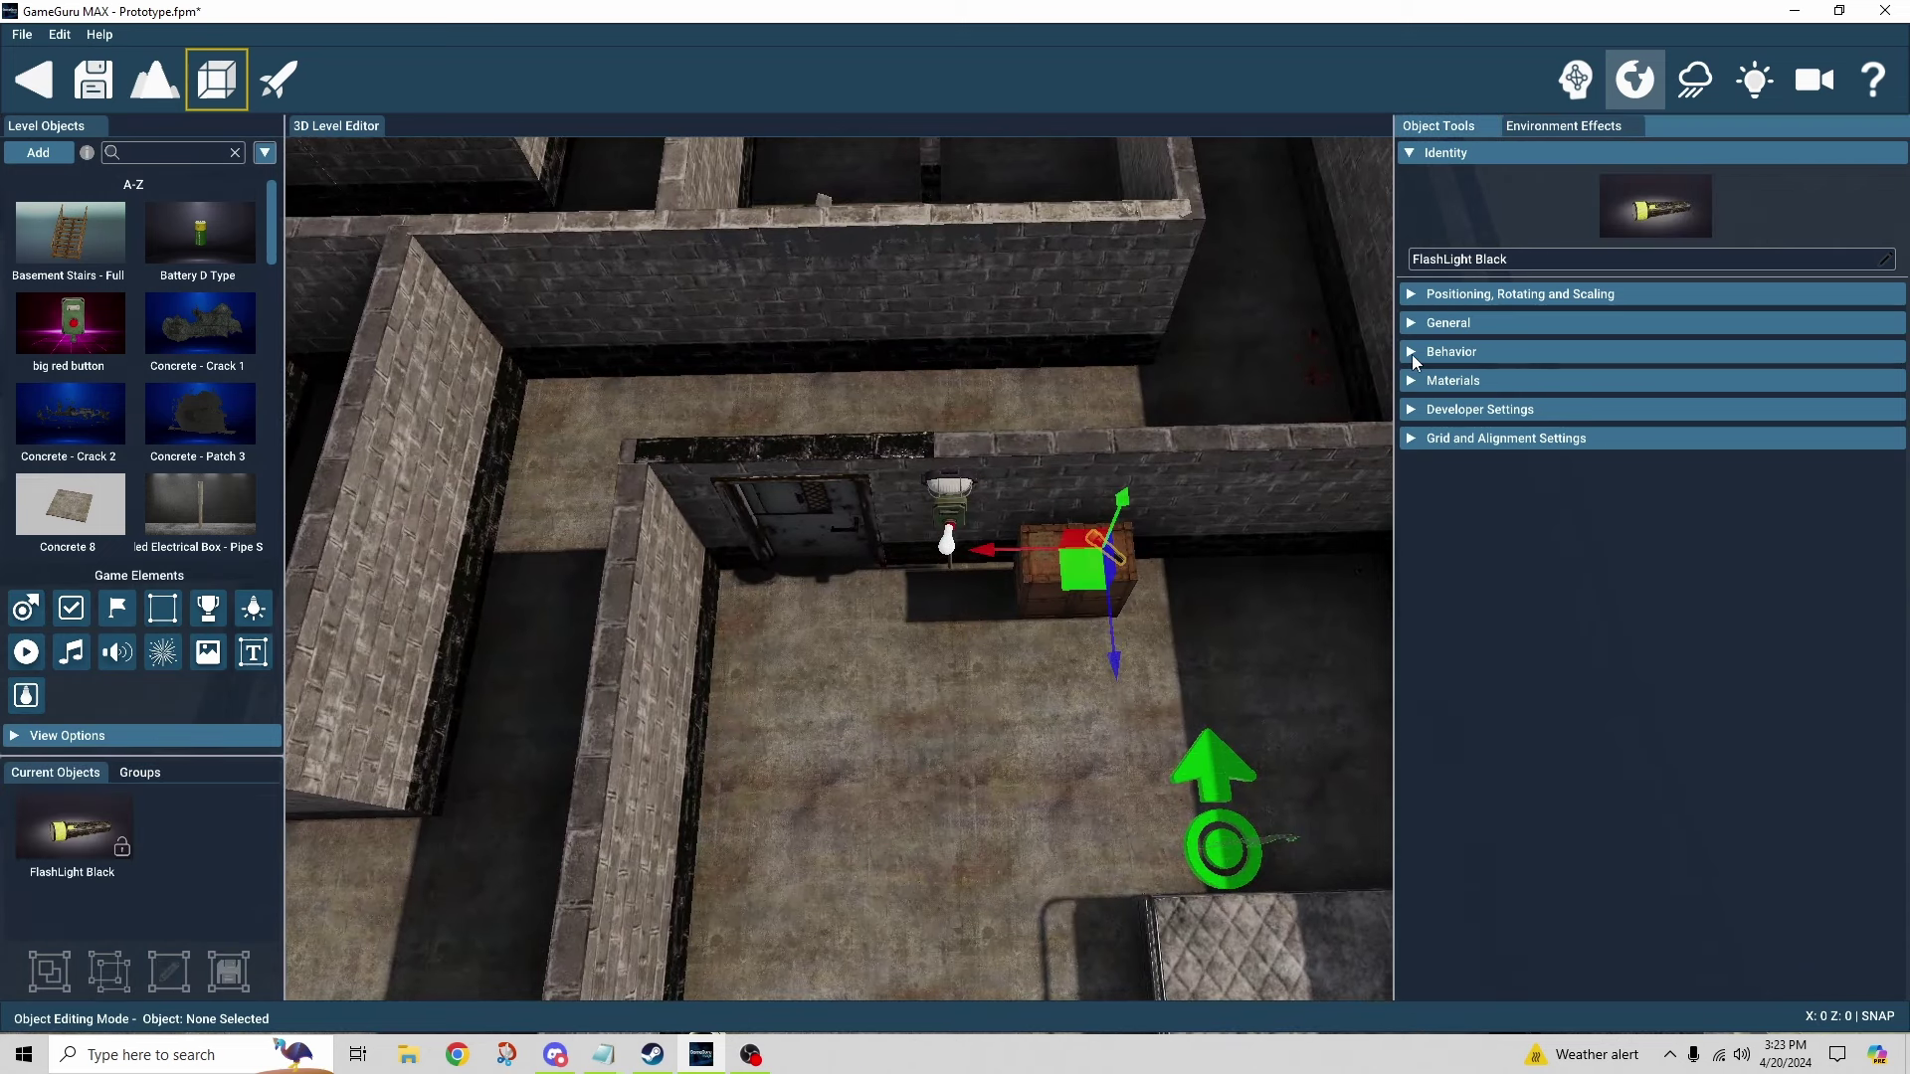
left_click(1411, 354)
scroll(1417, 502, "down", 5)
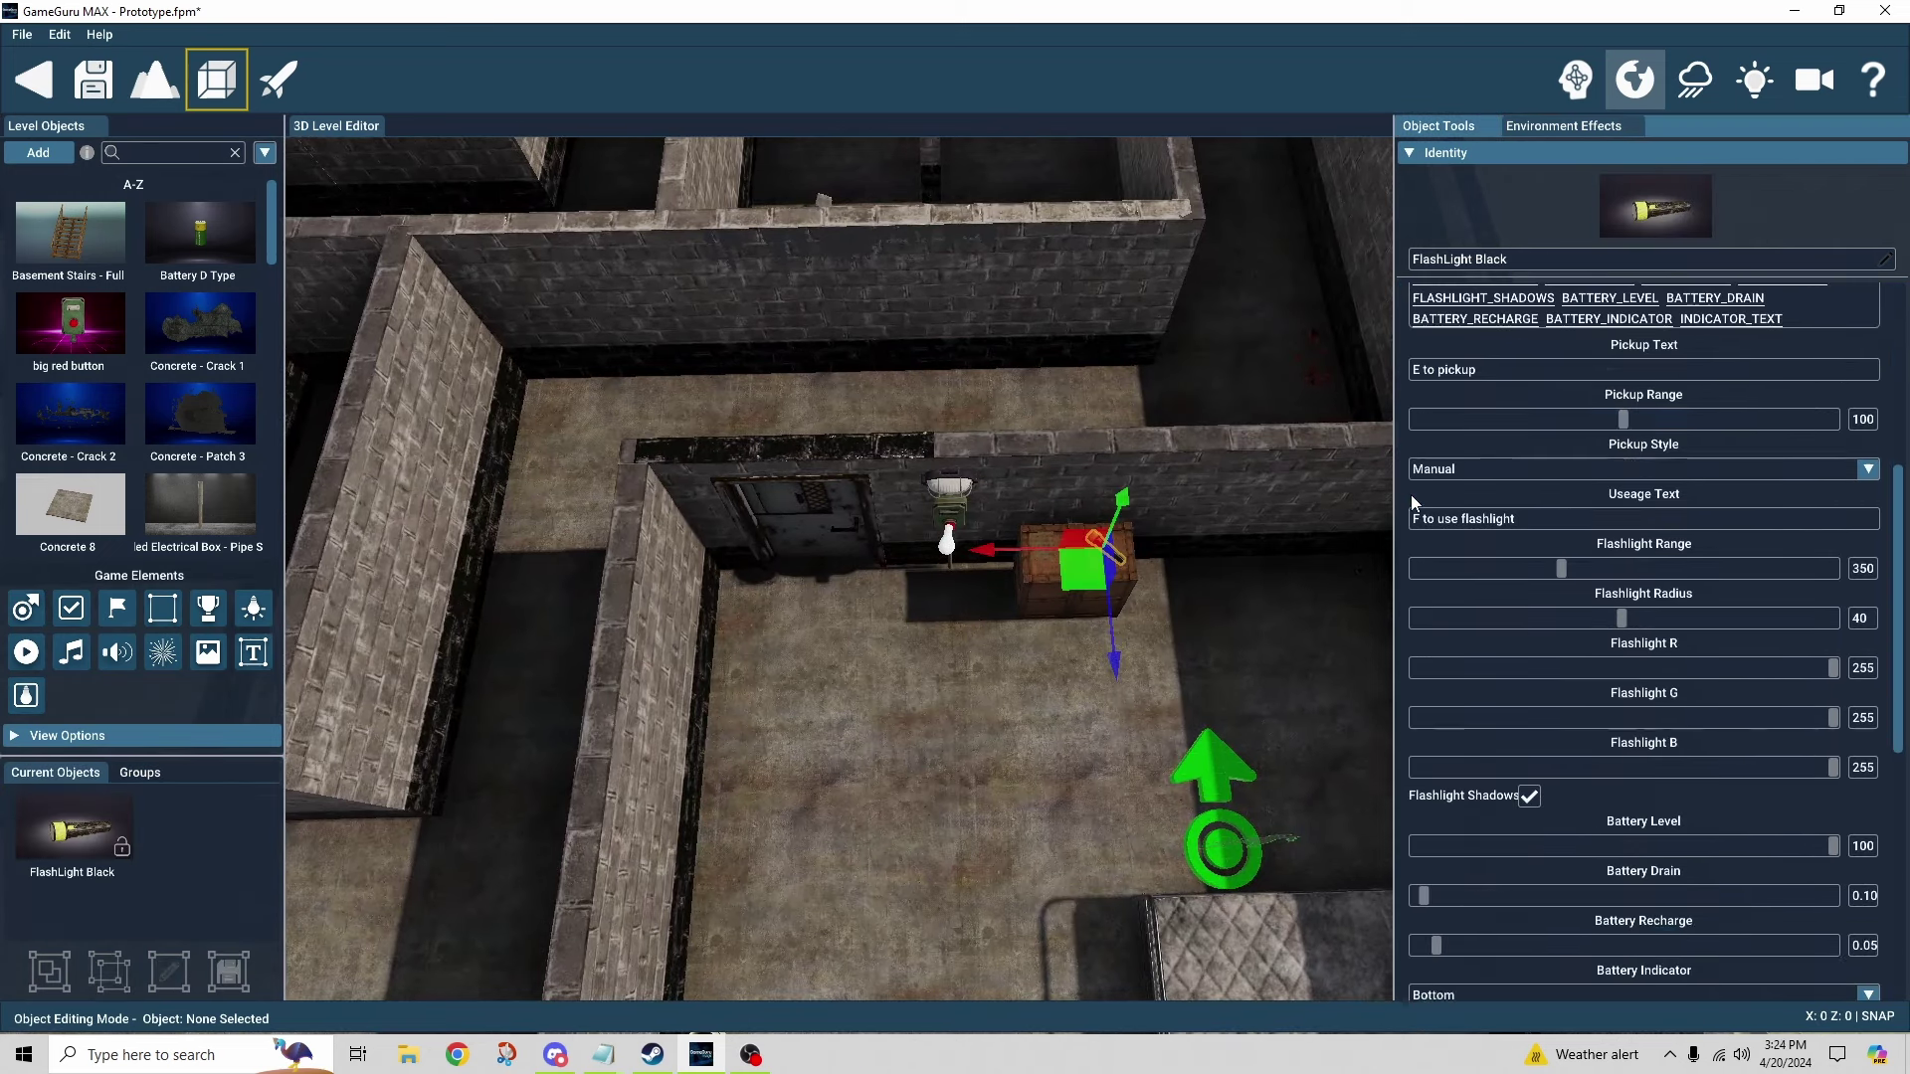
scroll(1470, 706, "down", 1)
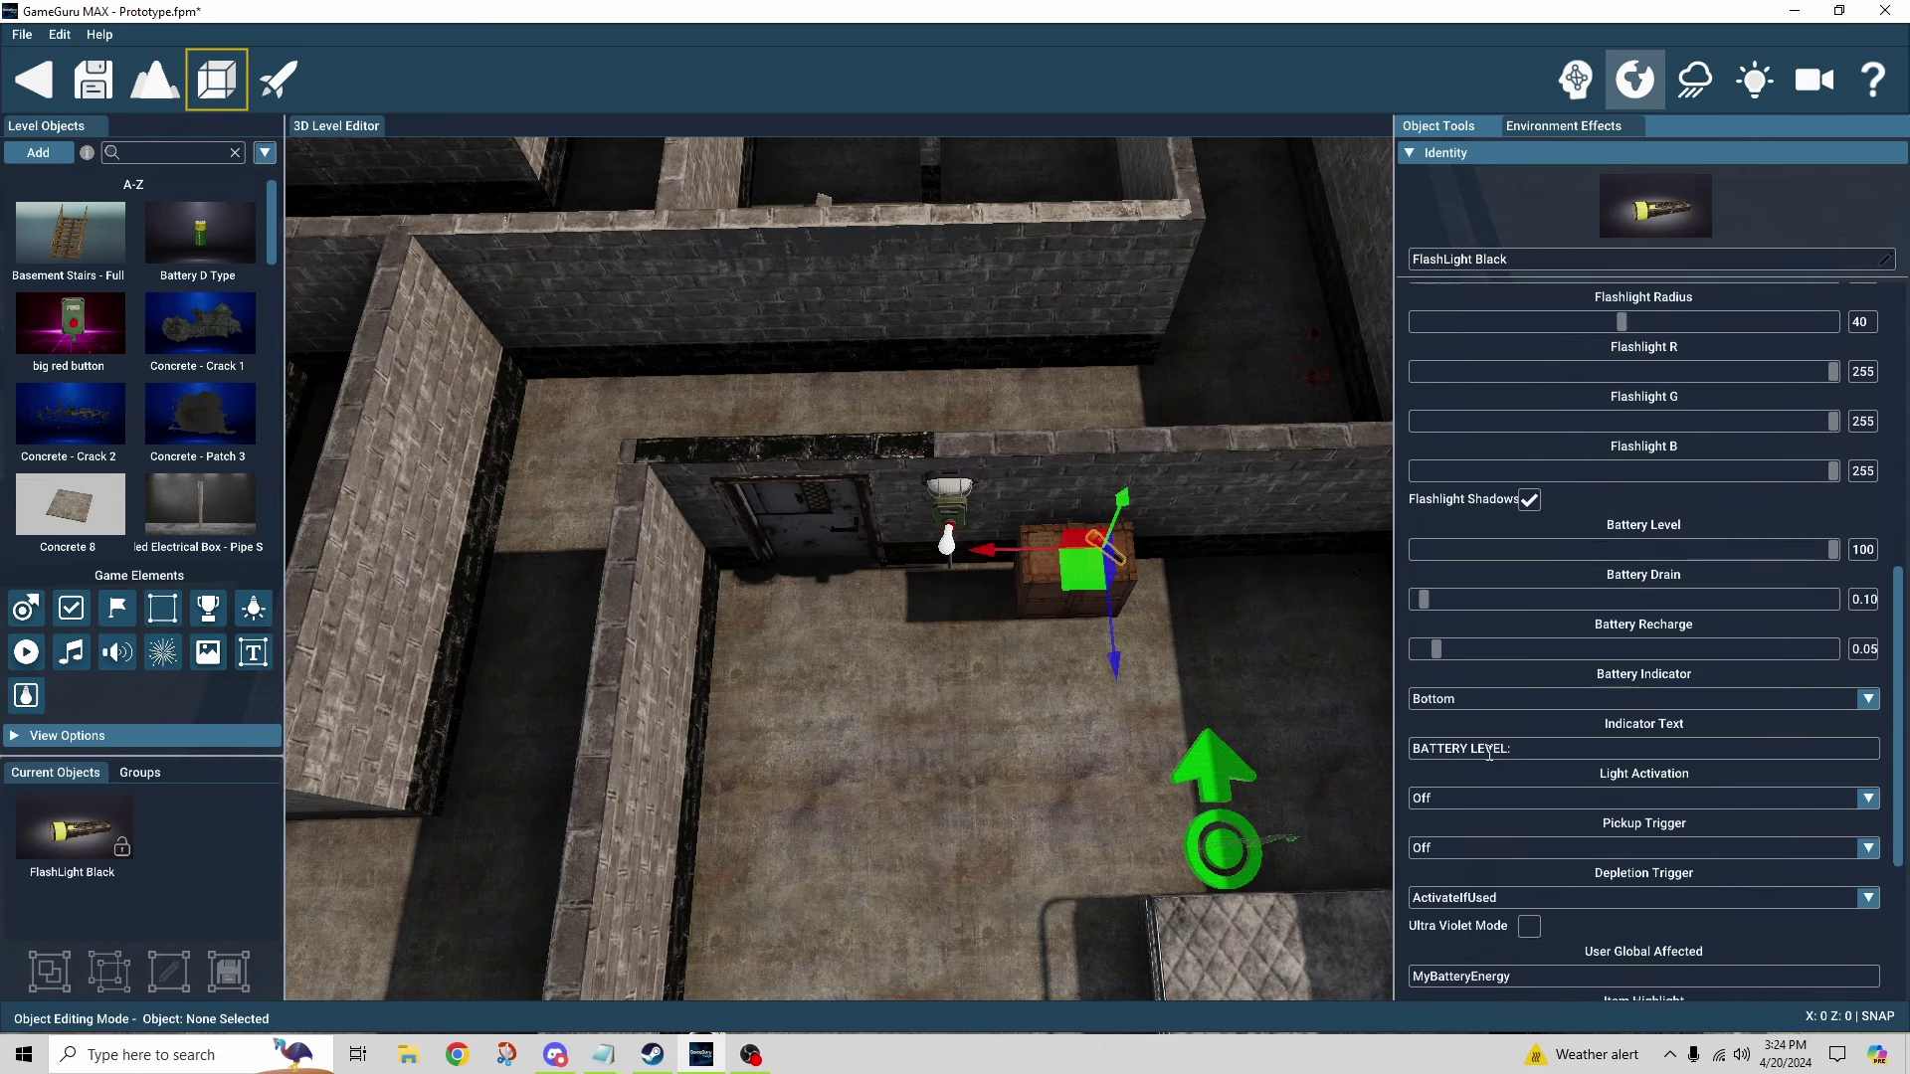
scroll(1477, 761, "down", 1)
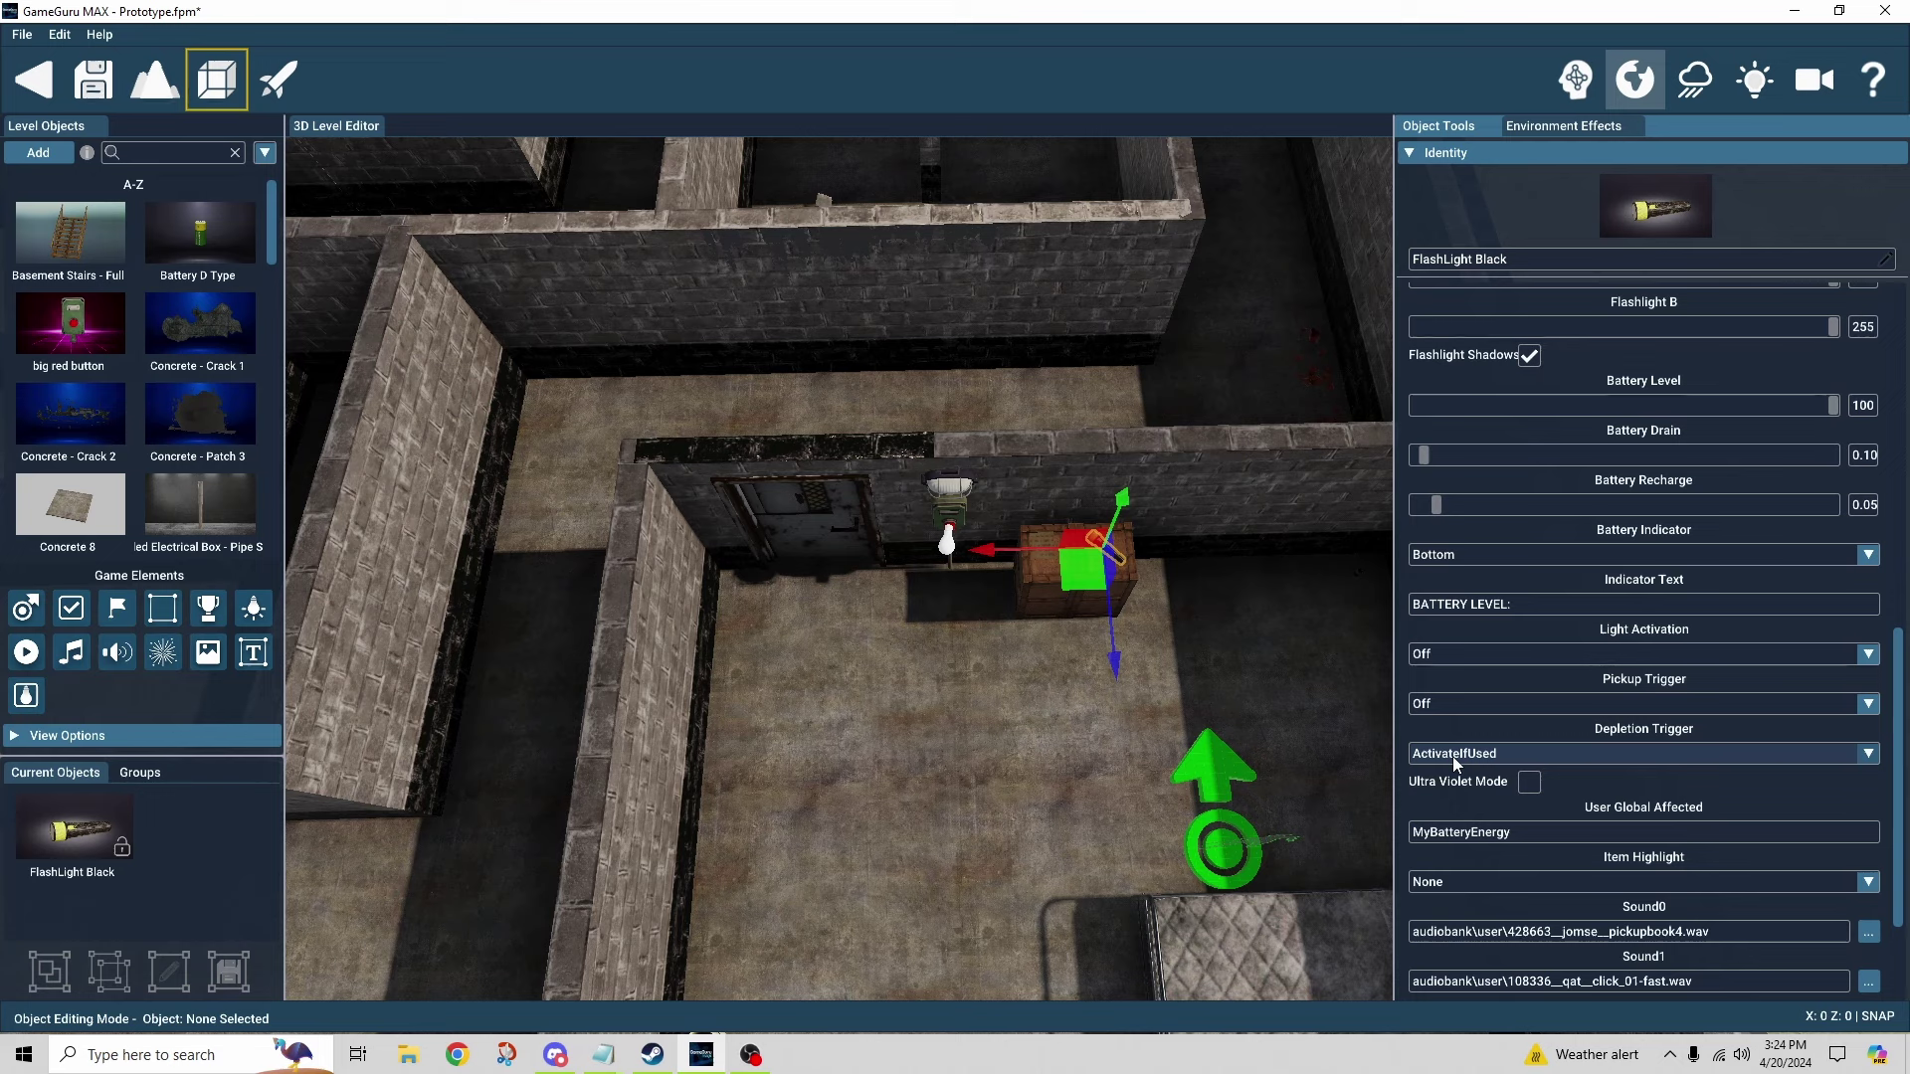
left_click(1453, 756)
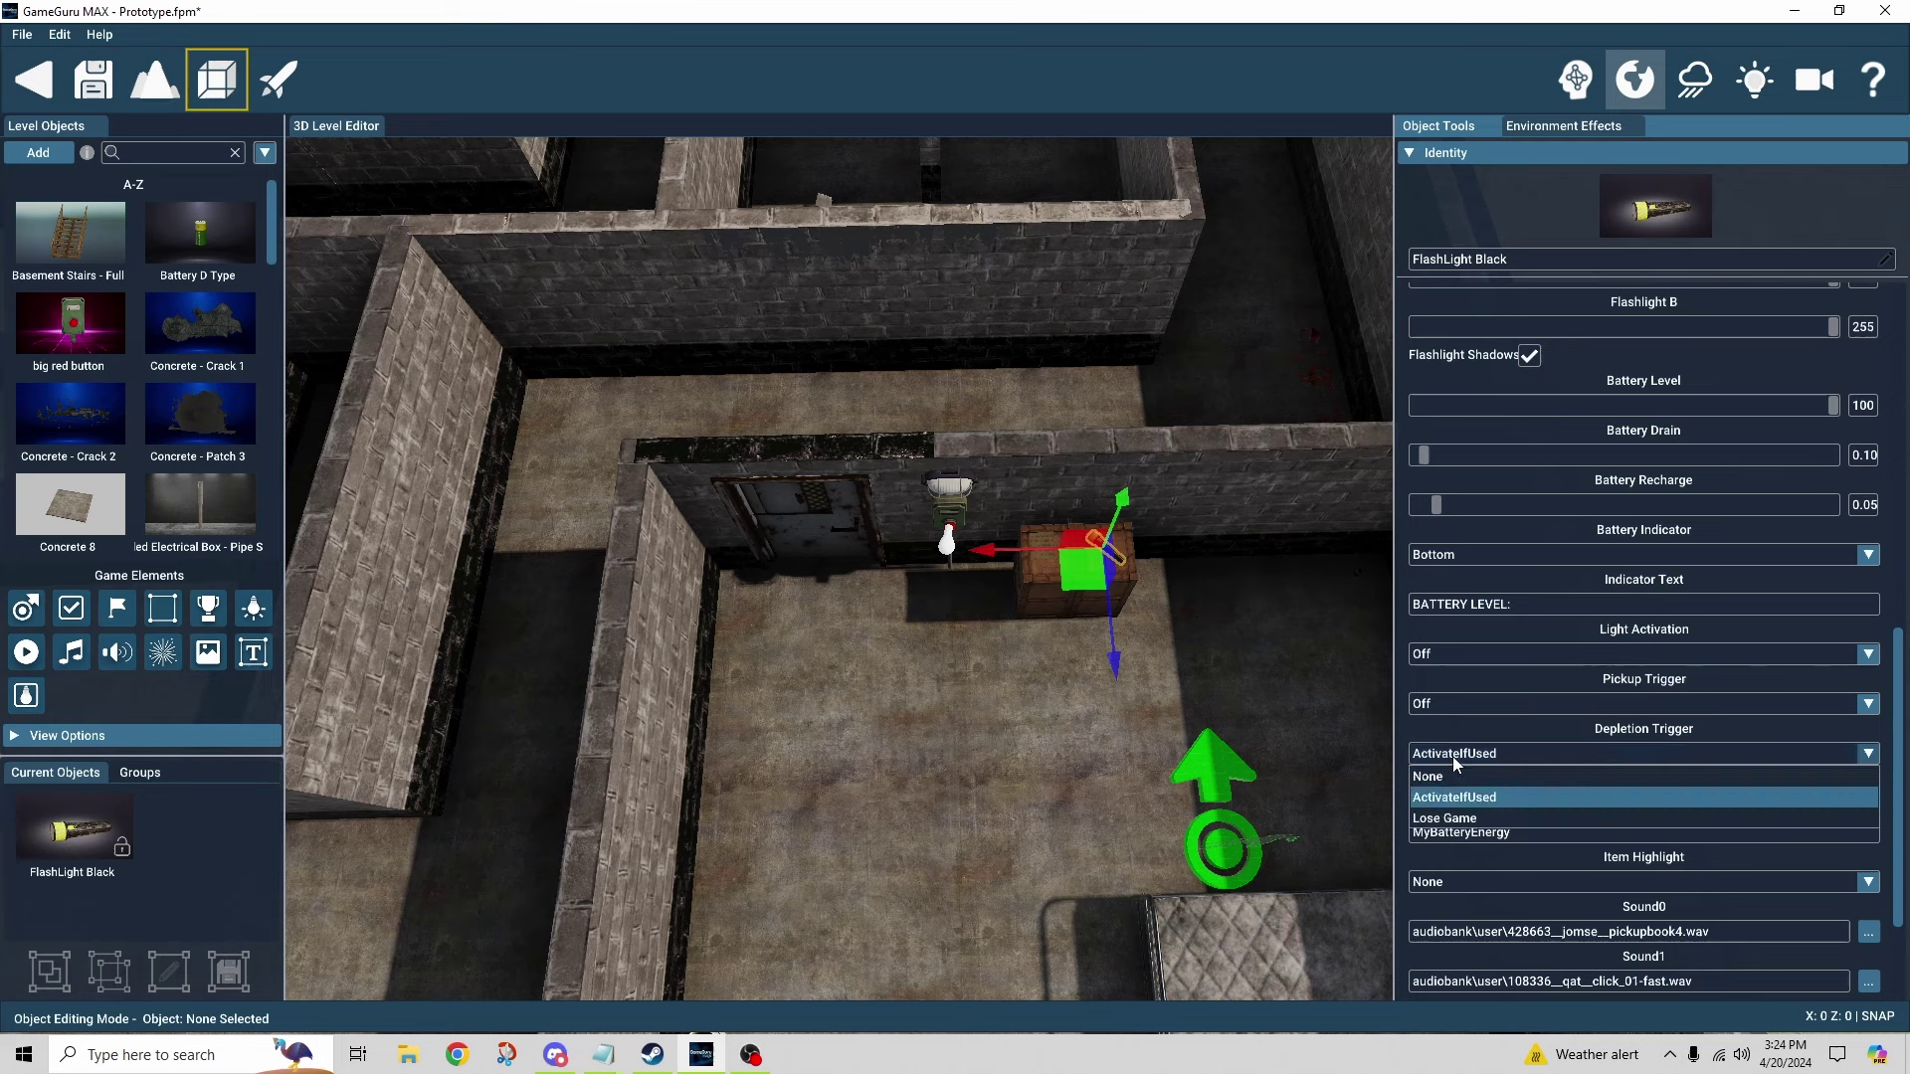
left_click(1475, 818)
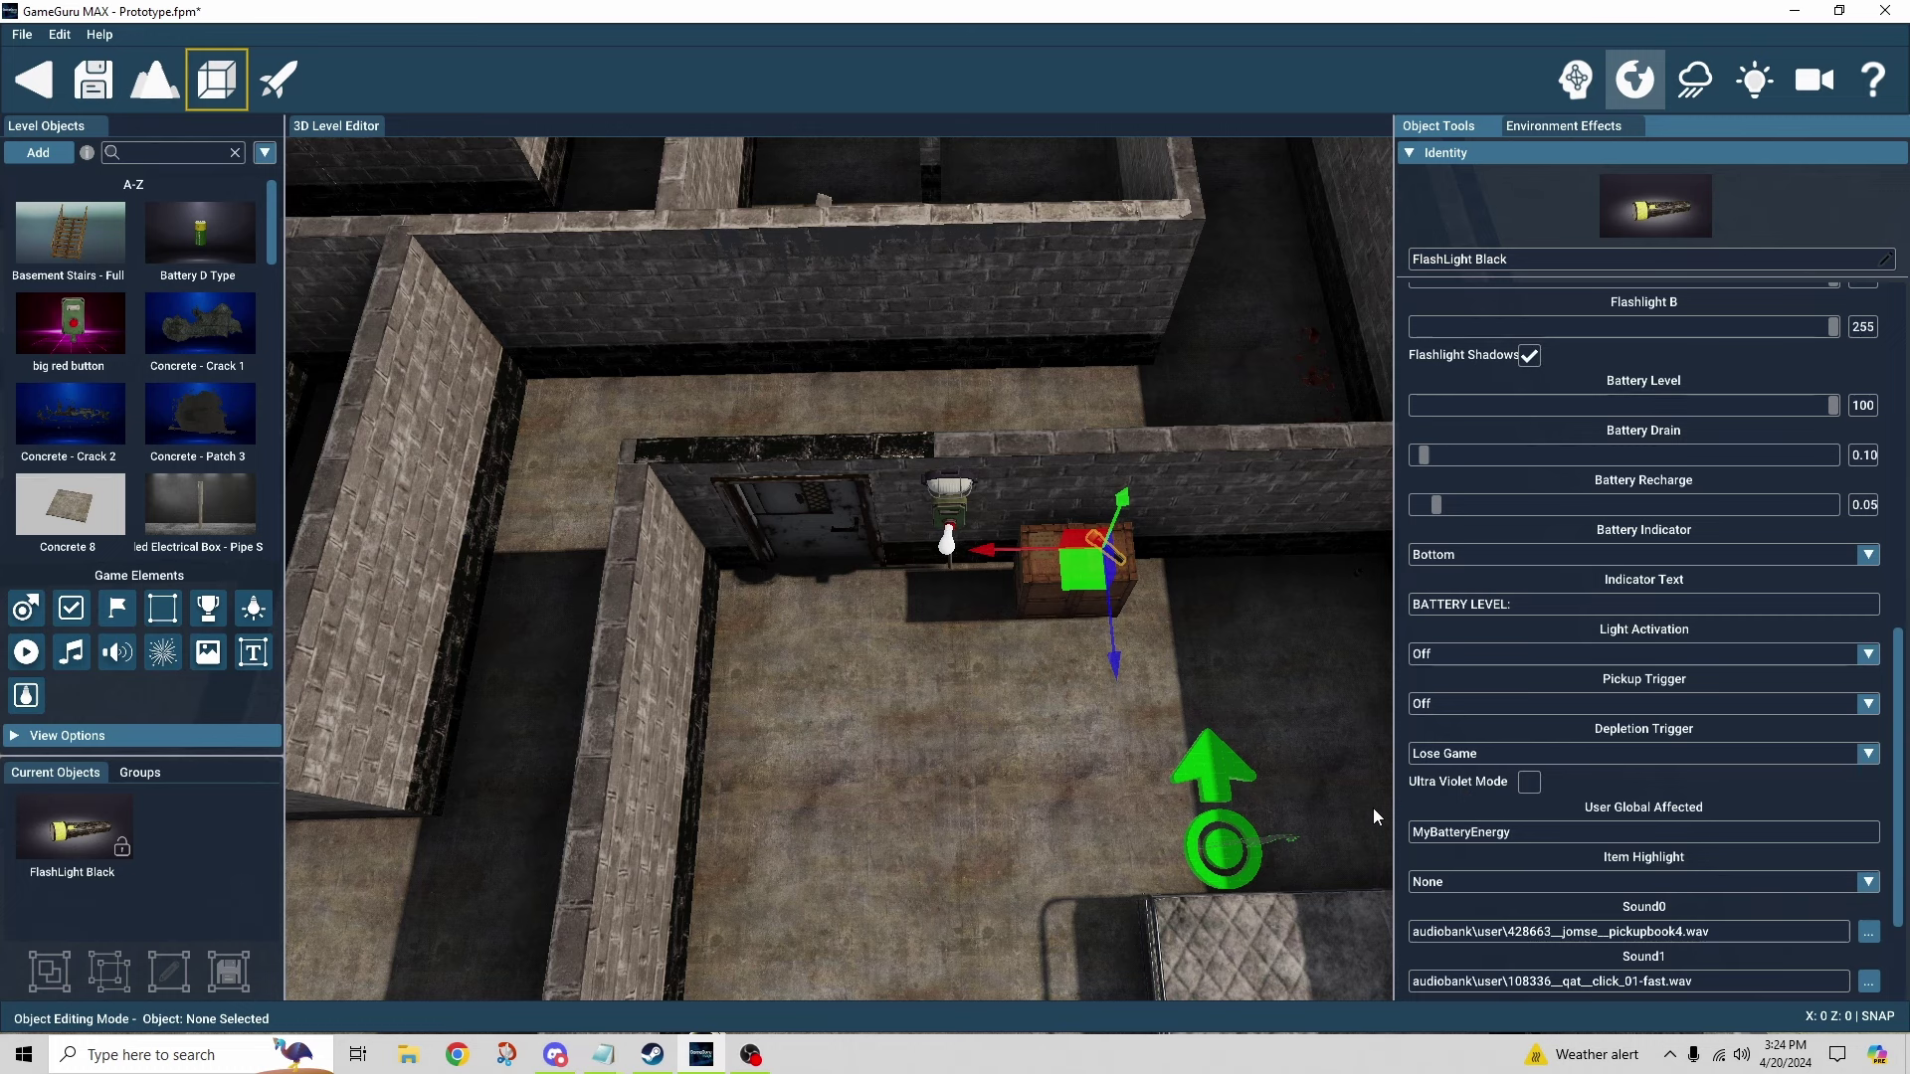
- Move the camera across the maze to a low view of the big red button wall
right_click_drag(1151, 801, 1168, 767)
scroll(1132, 722, "down", 3)
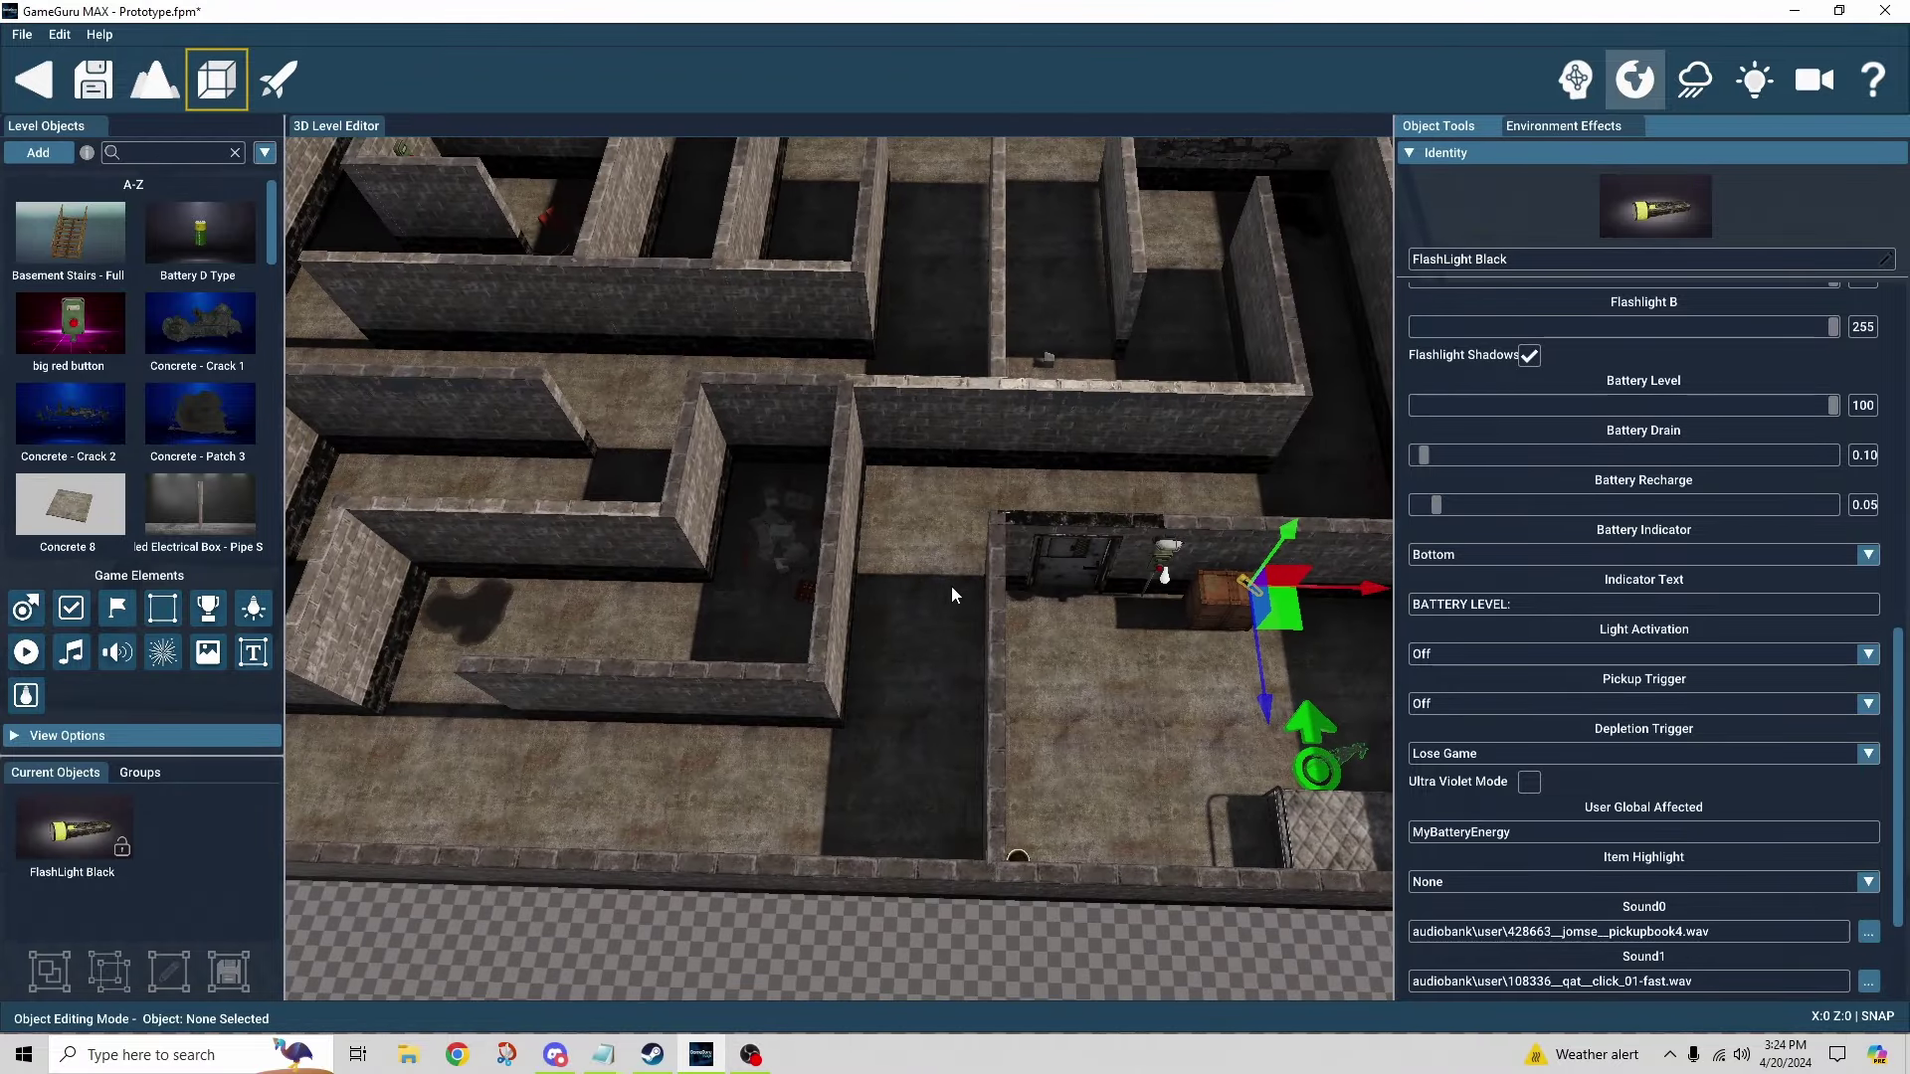
right_click_drag(940, 601, 947, 619)
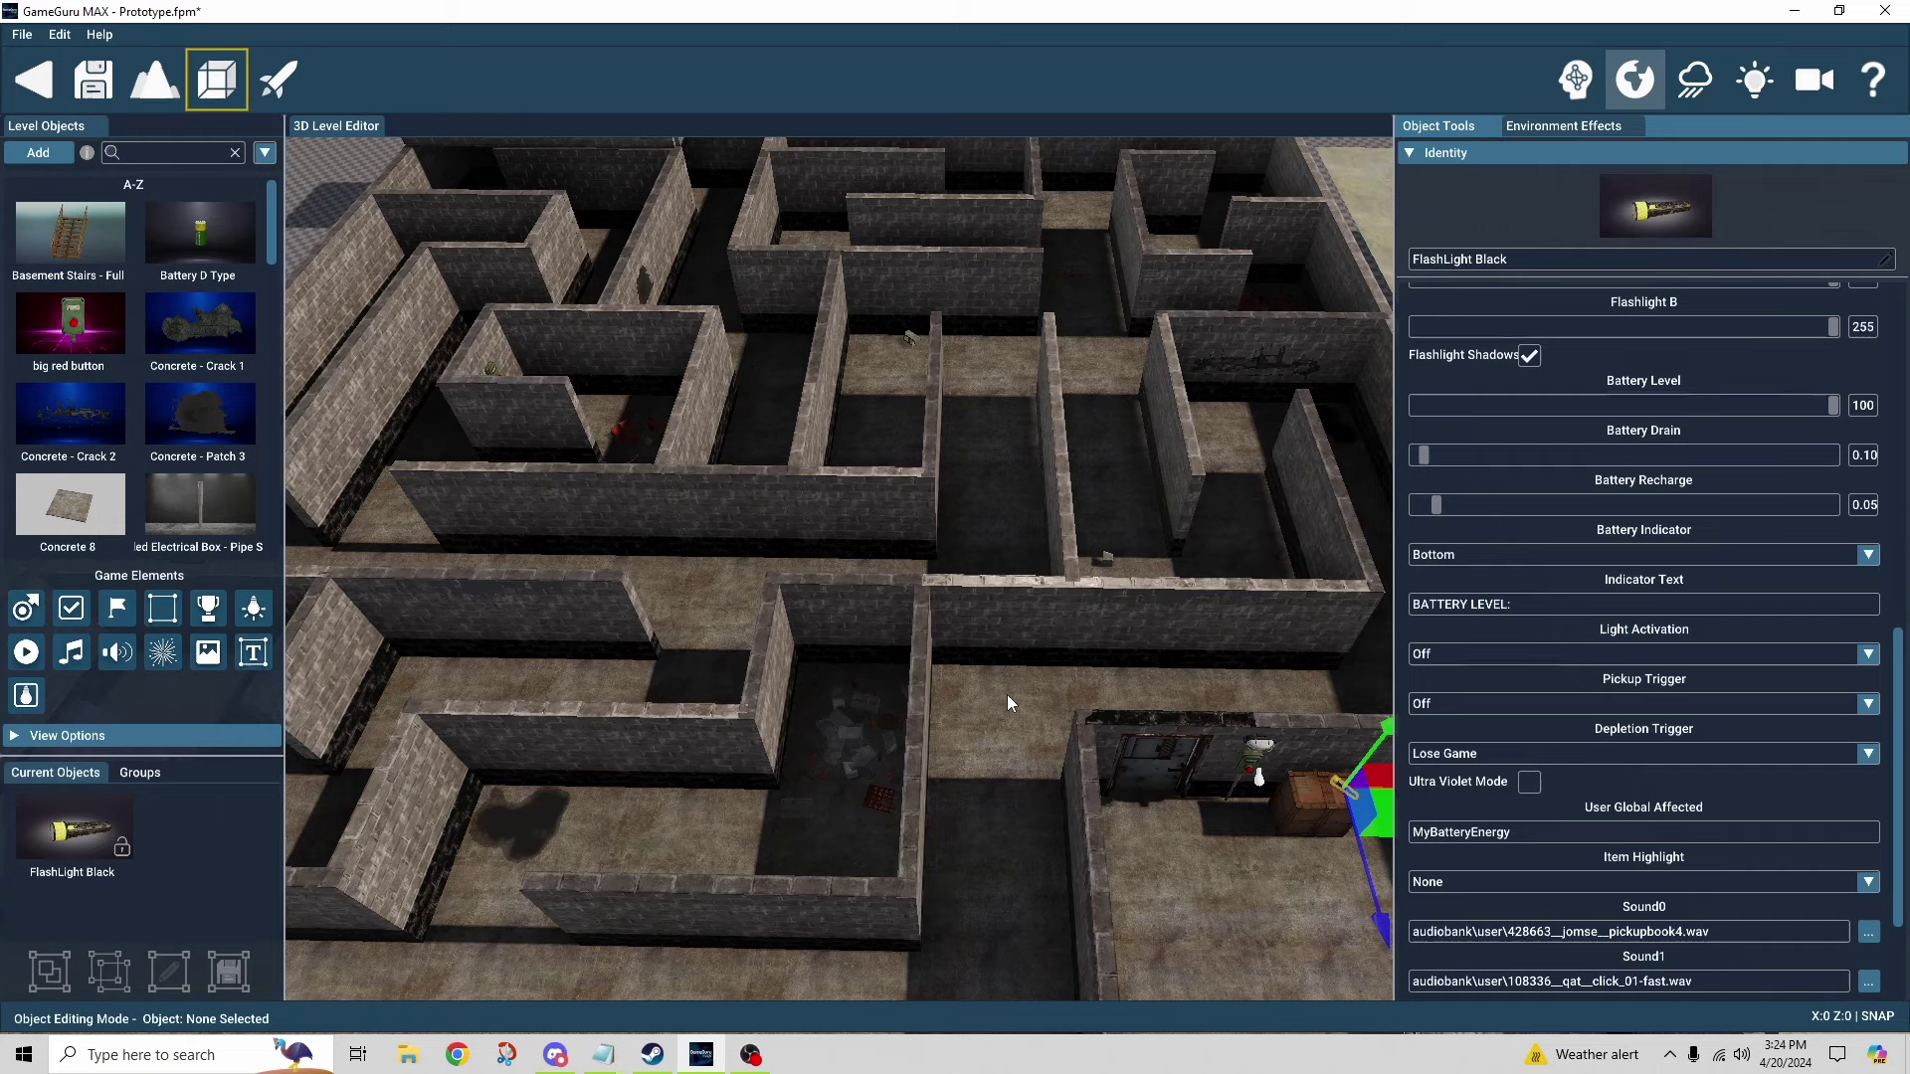
scroll(1006, 702, "up", 2)
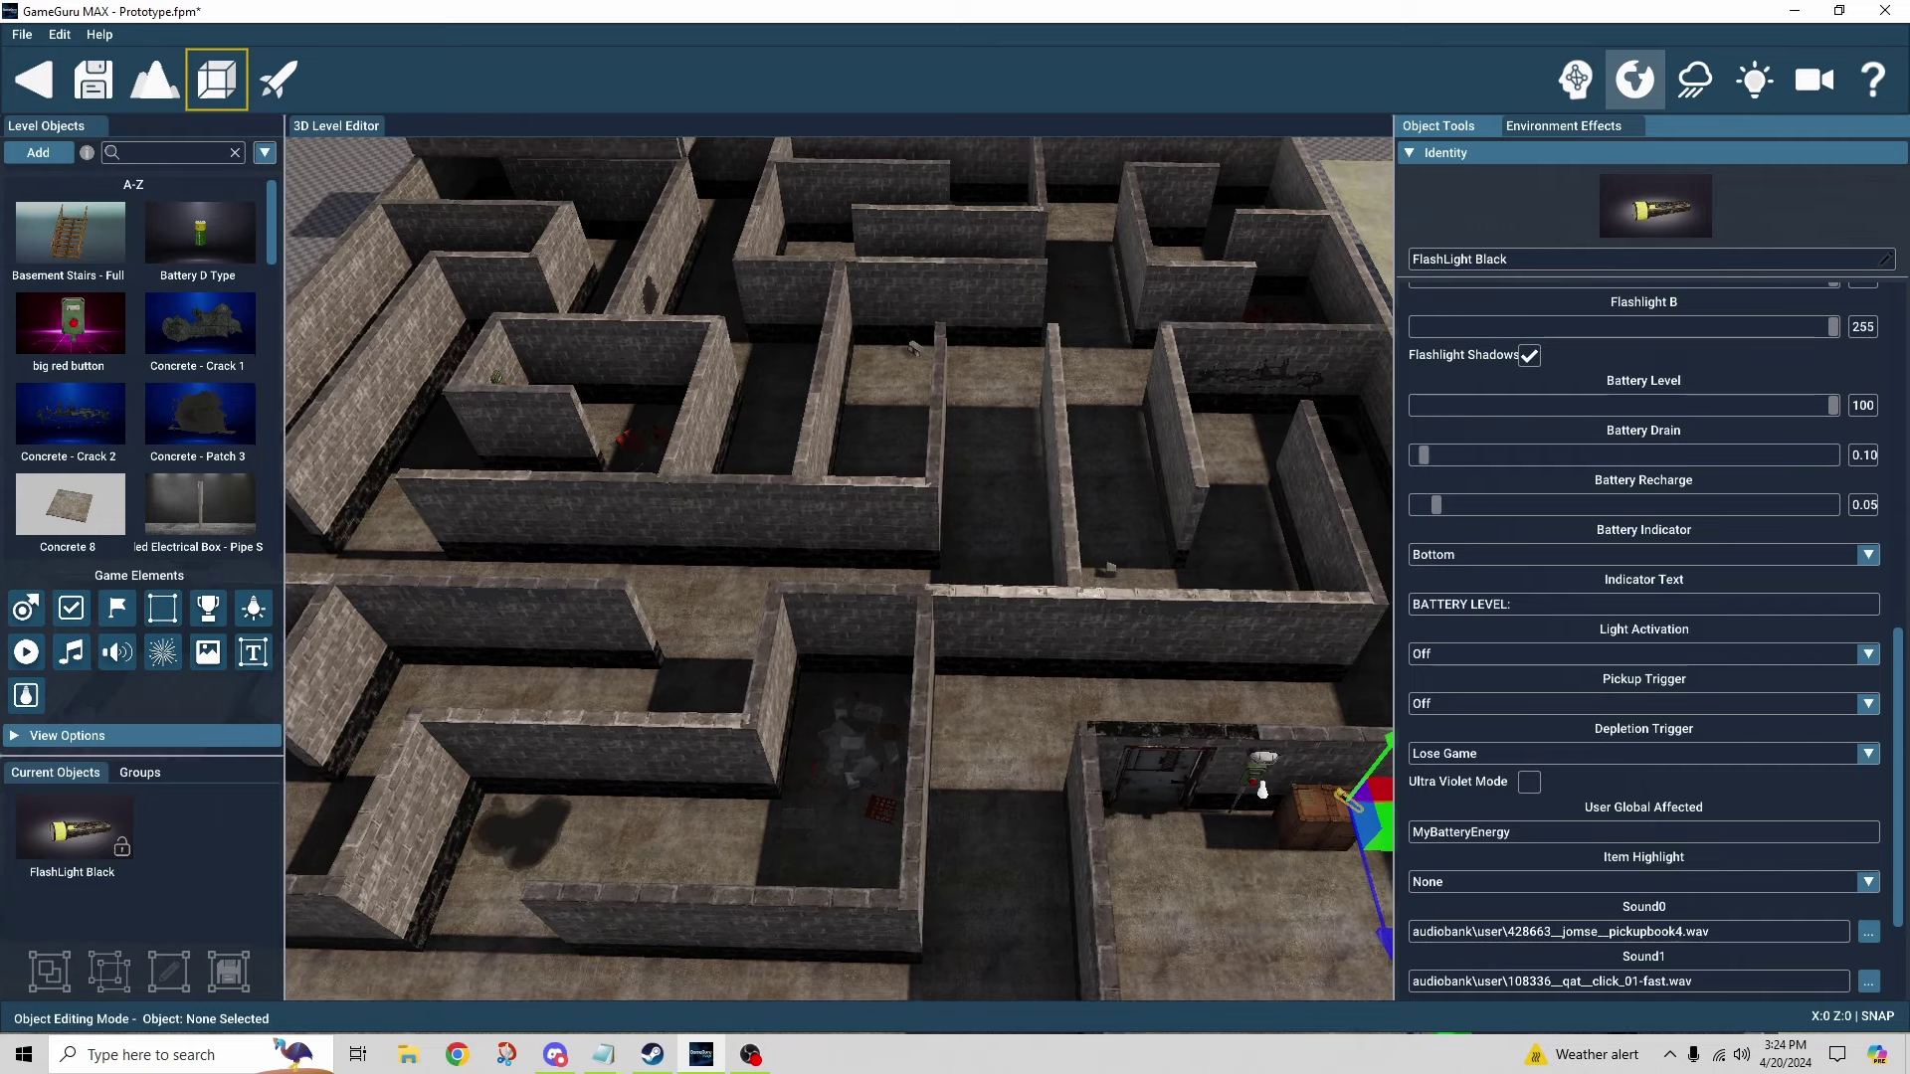
key("a")
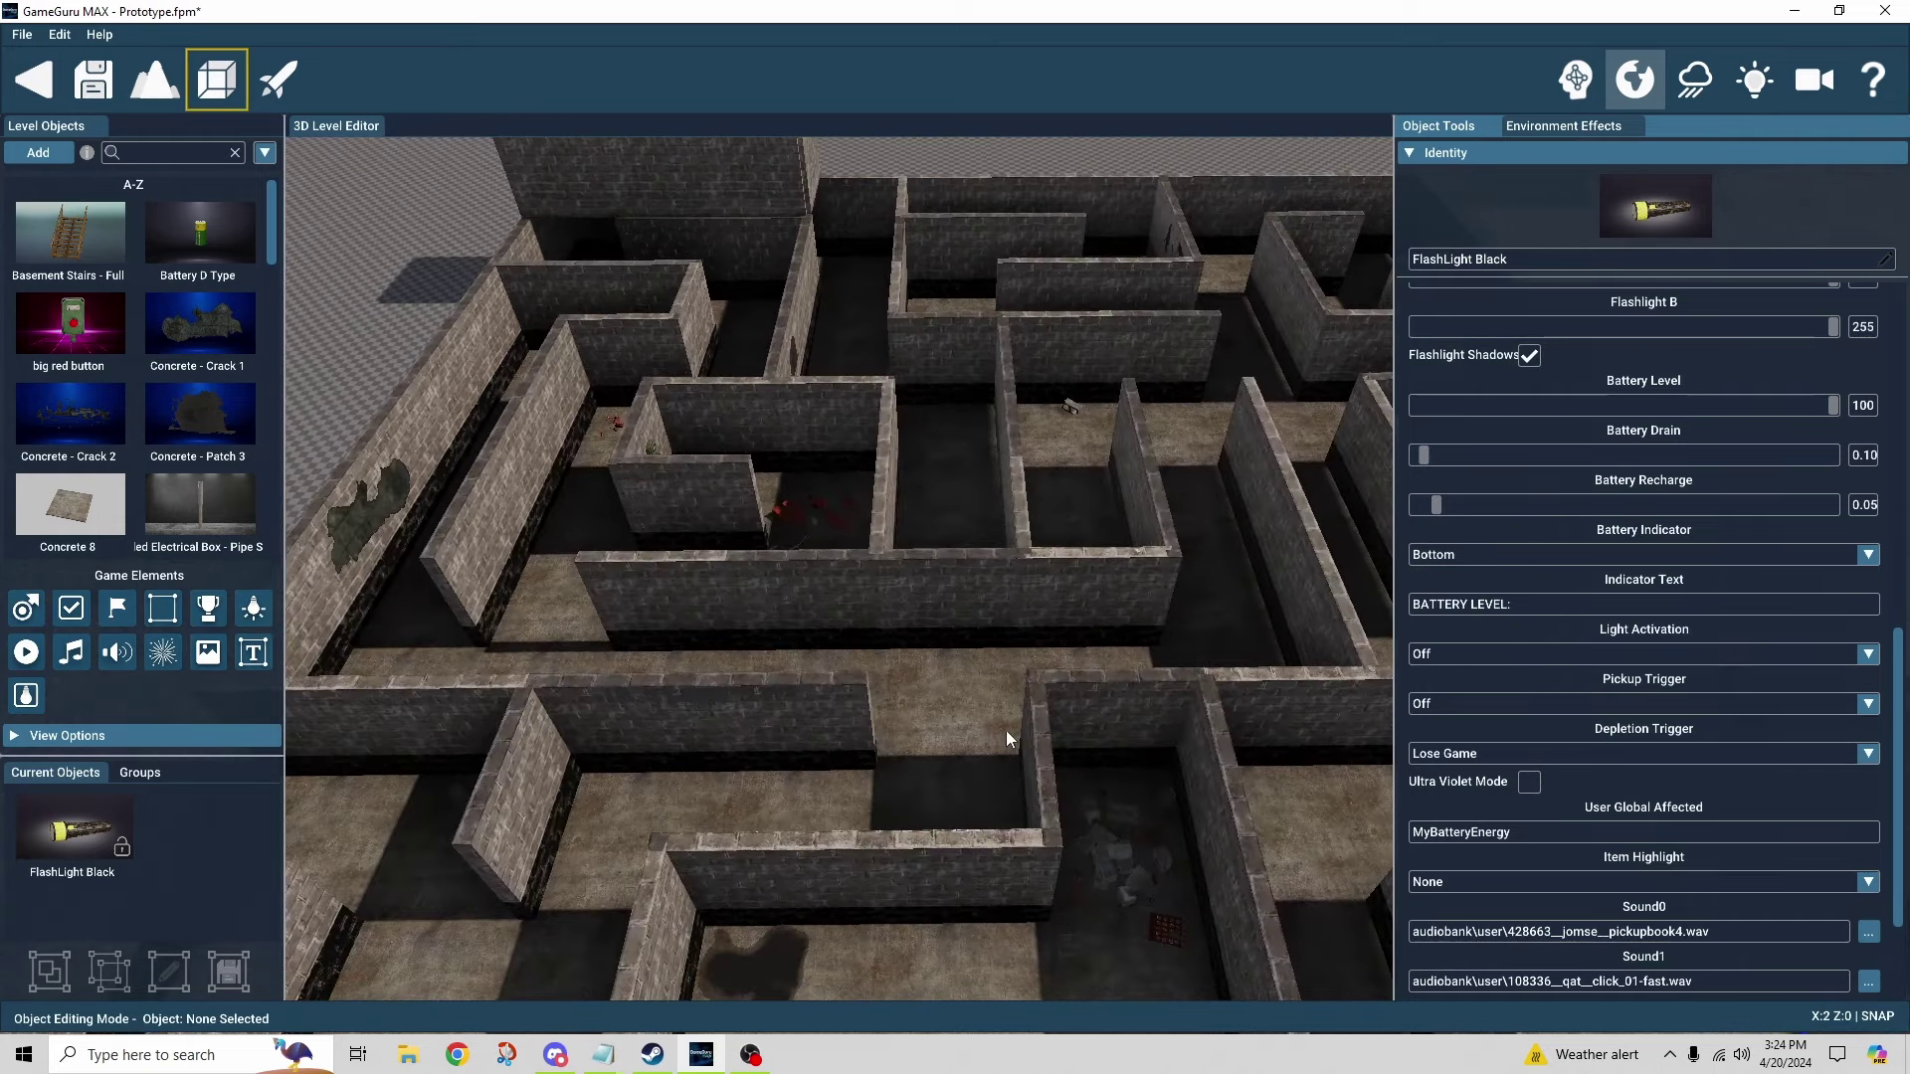
left_click(983, 725)
right_click_drag(983, 725, 992, 769)
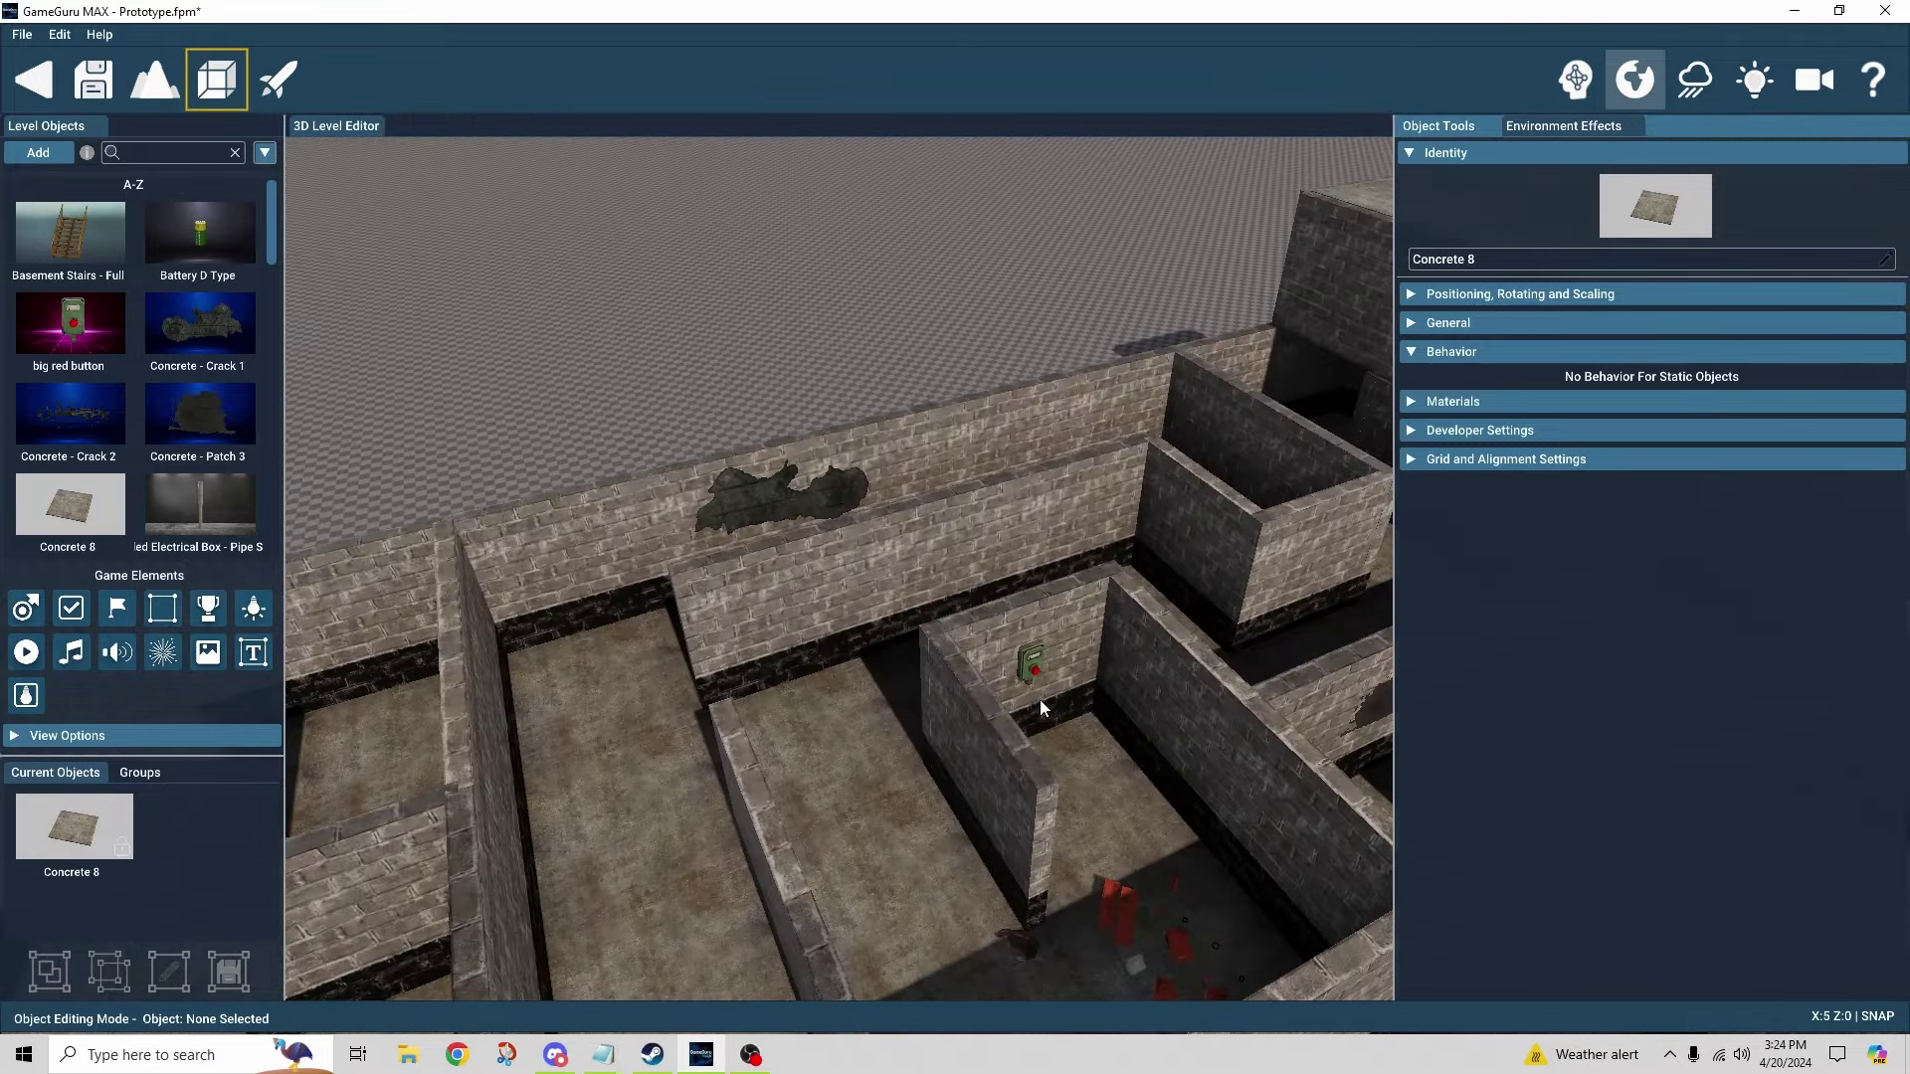
- Inspect the big red button's Switch behavior, then the Damp Brick wall's Door Sliding settings
left_click(1032, 665)
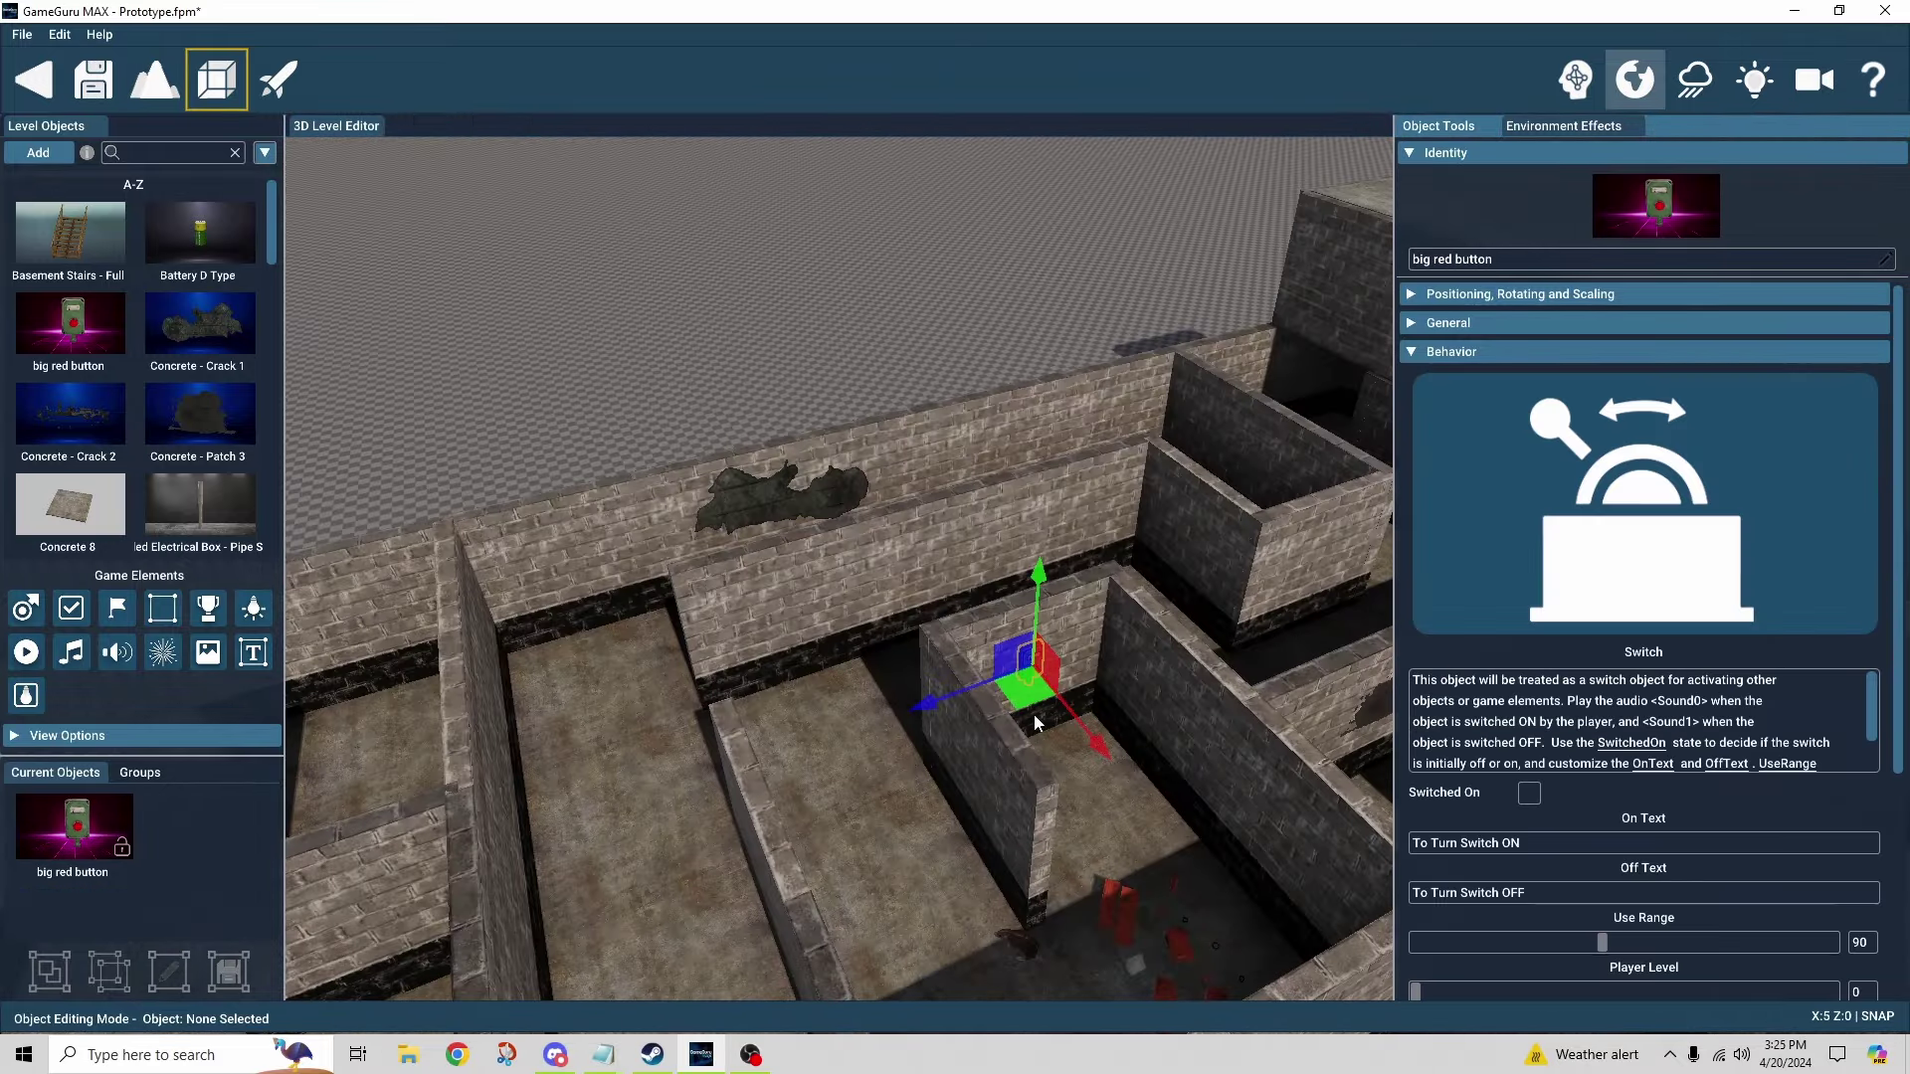
mouse_move(1053, 736)
right_mouse_down()
mouse_move(975, 711)
mouse_move(1047, 731)
right_mouse_up()
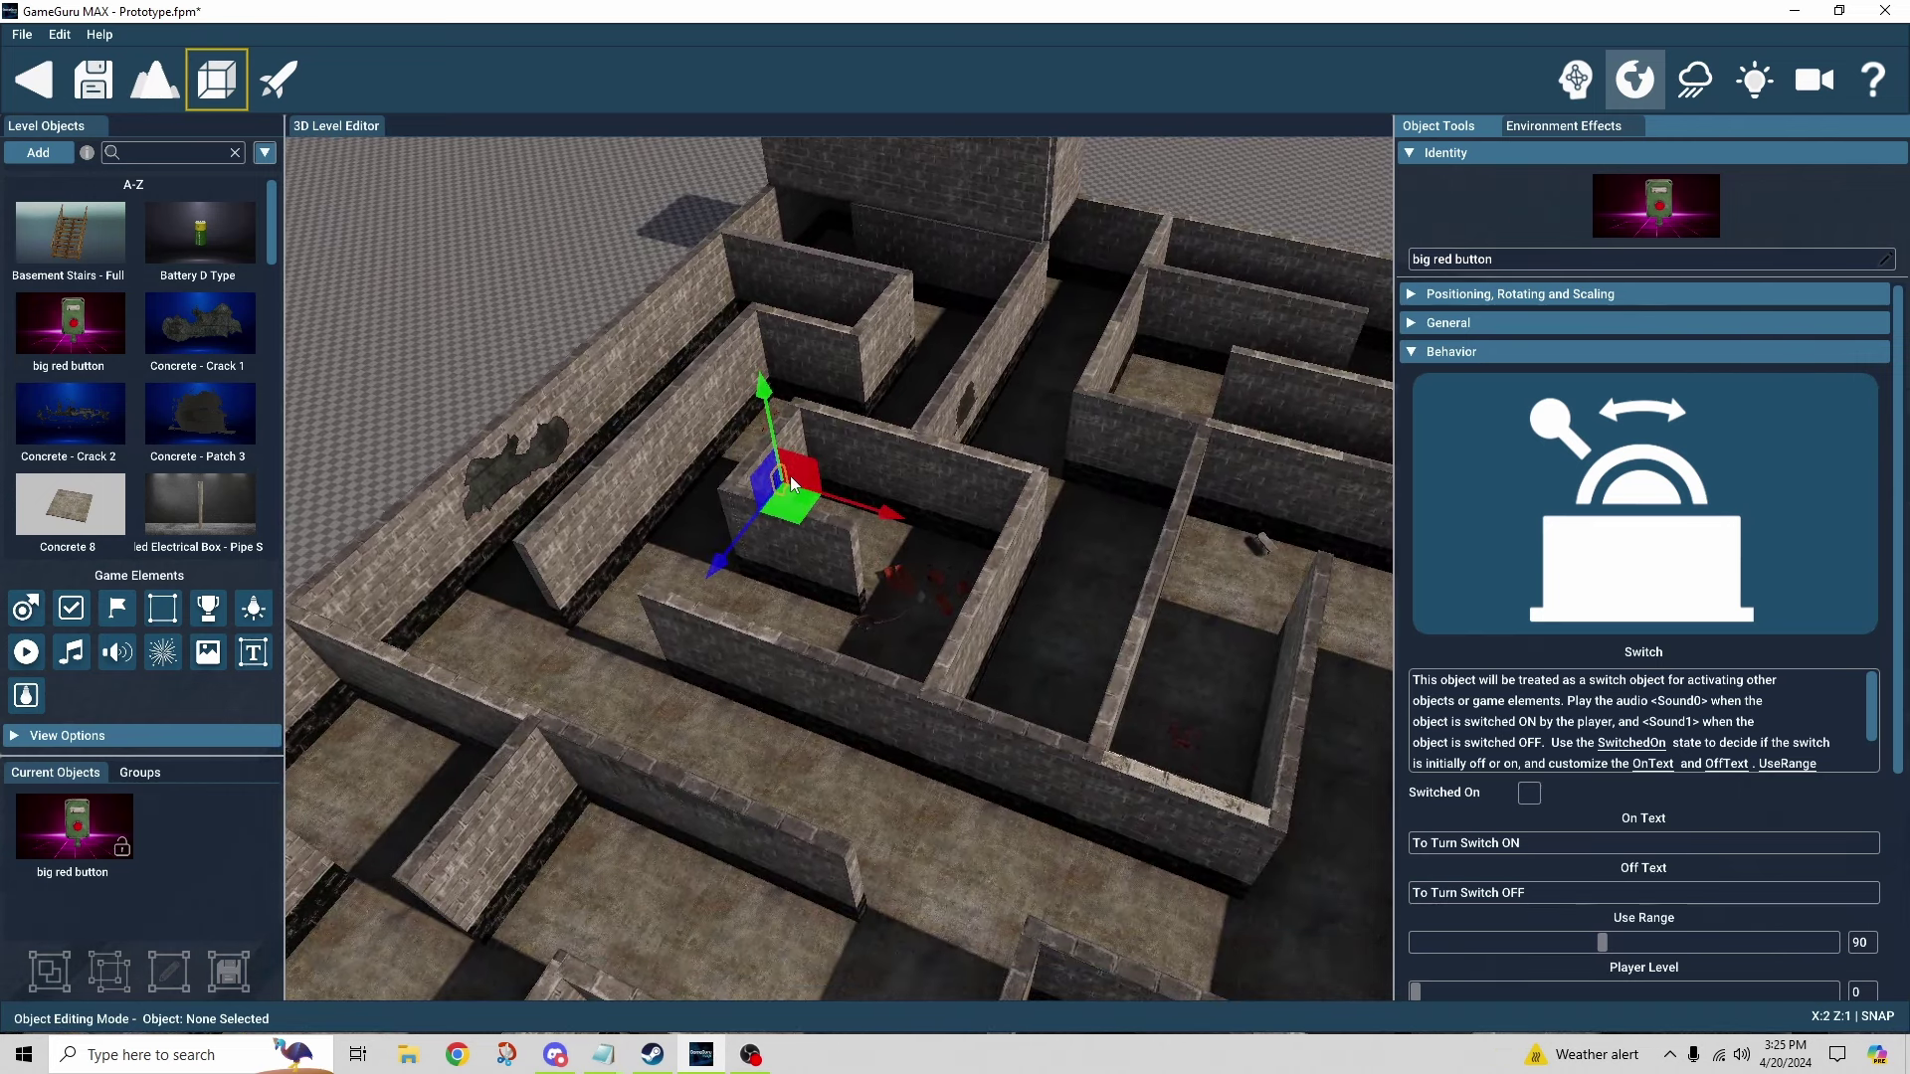
left_click(995, 744)
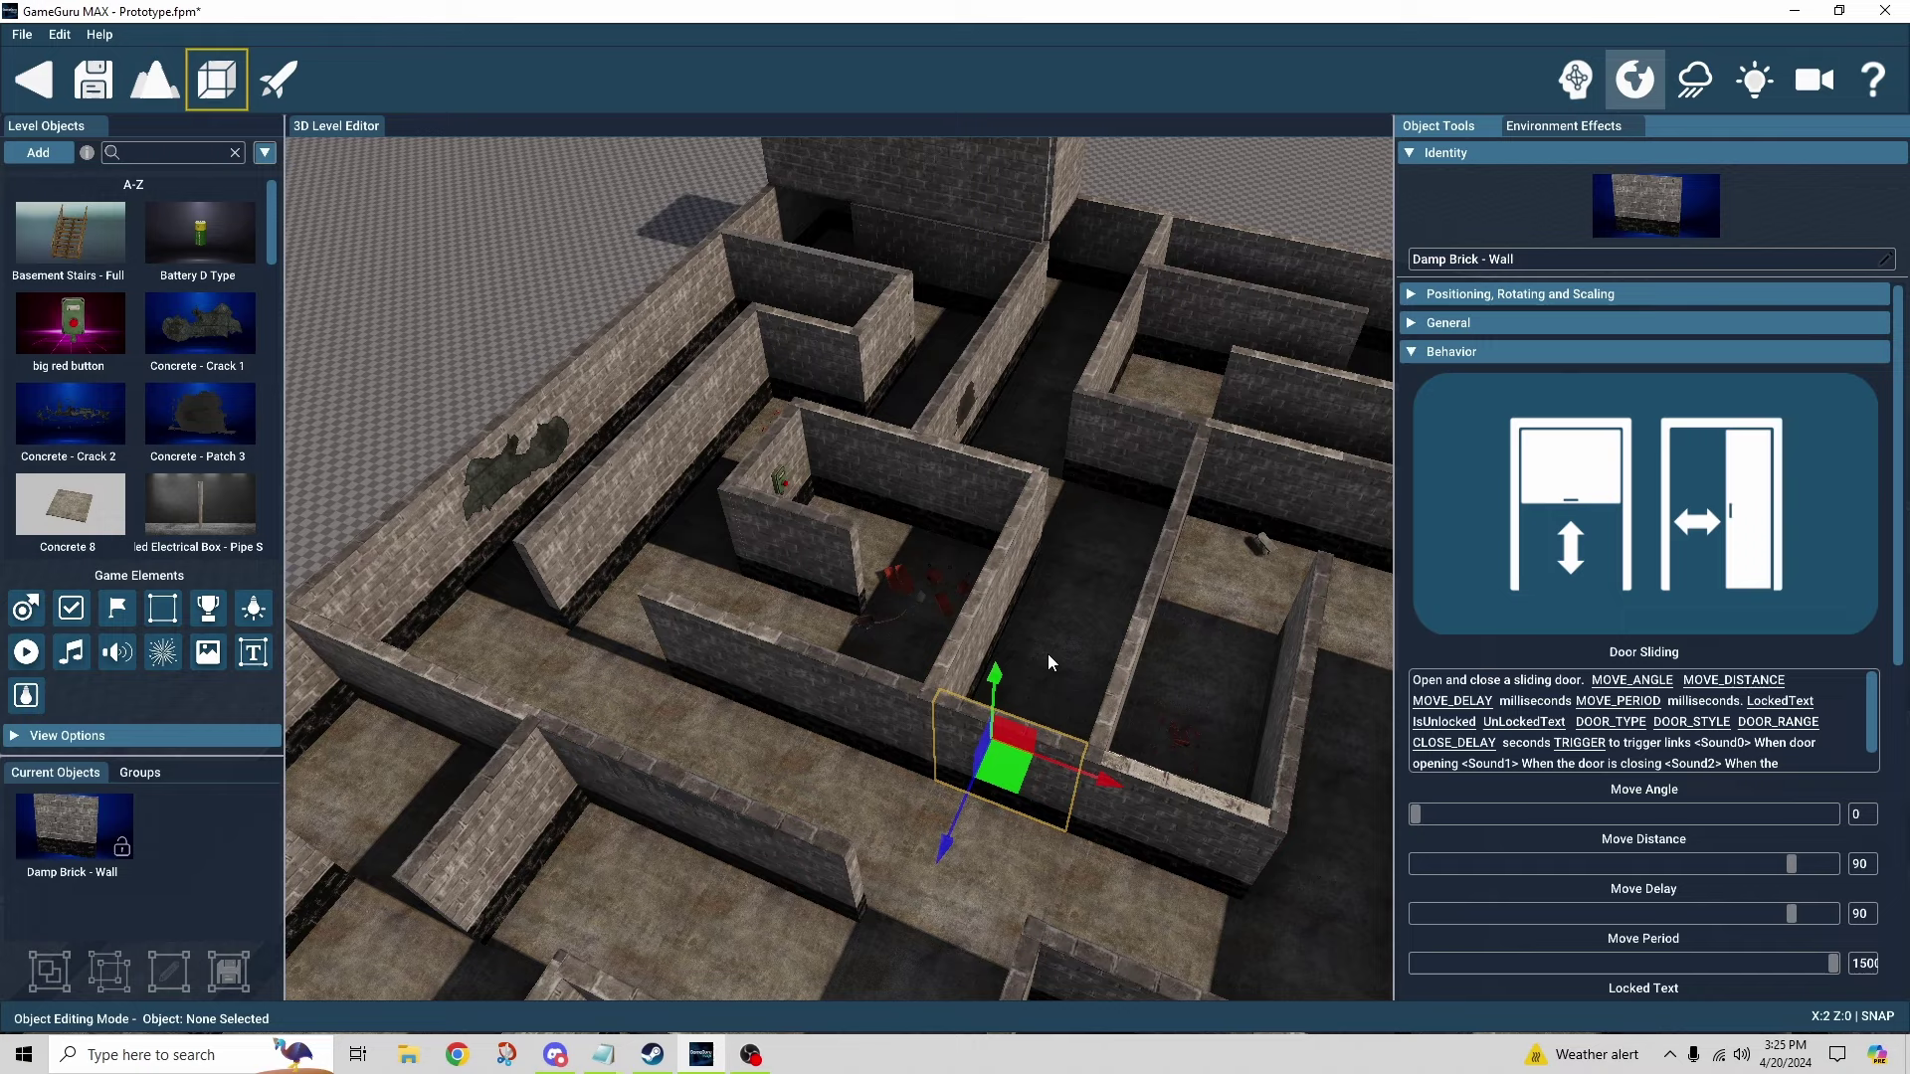
- Bring the camera back over the maze and zoom in on the crate with flashlight and document
mouse_move(1053, 652)
right_mouse_down()
mouse_move(1052, 447)
mouse_move(1053, 617)
right_mouse_up()
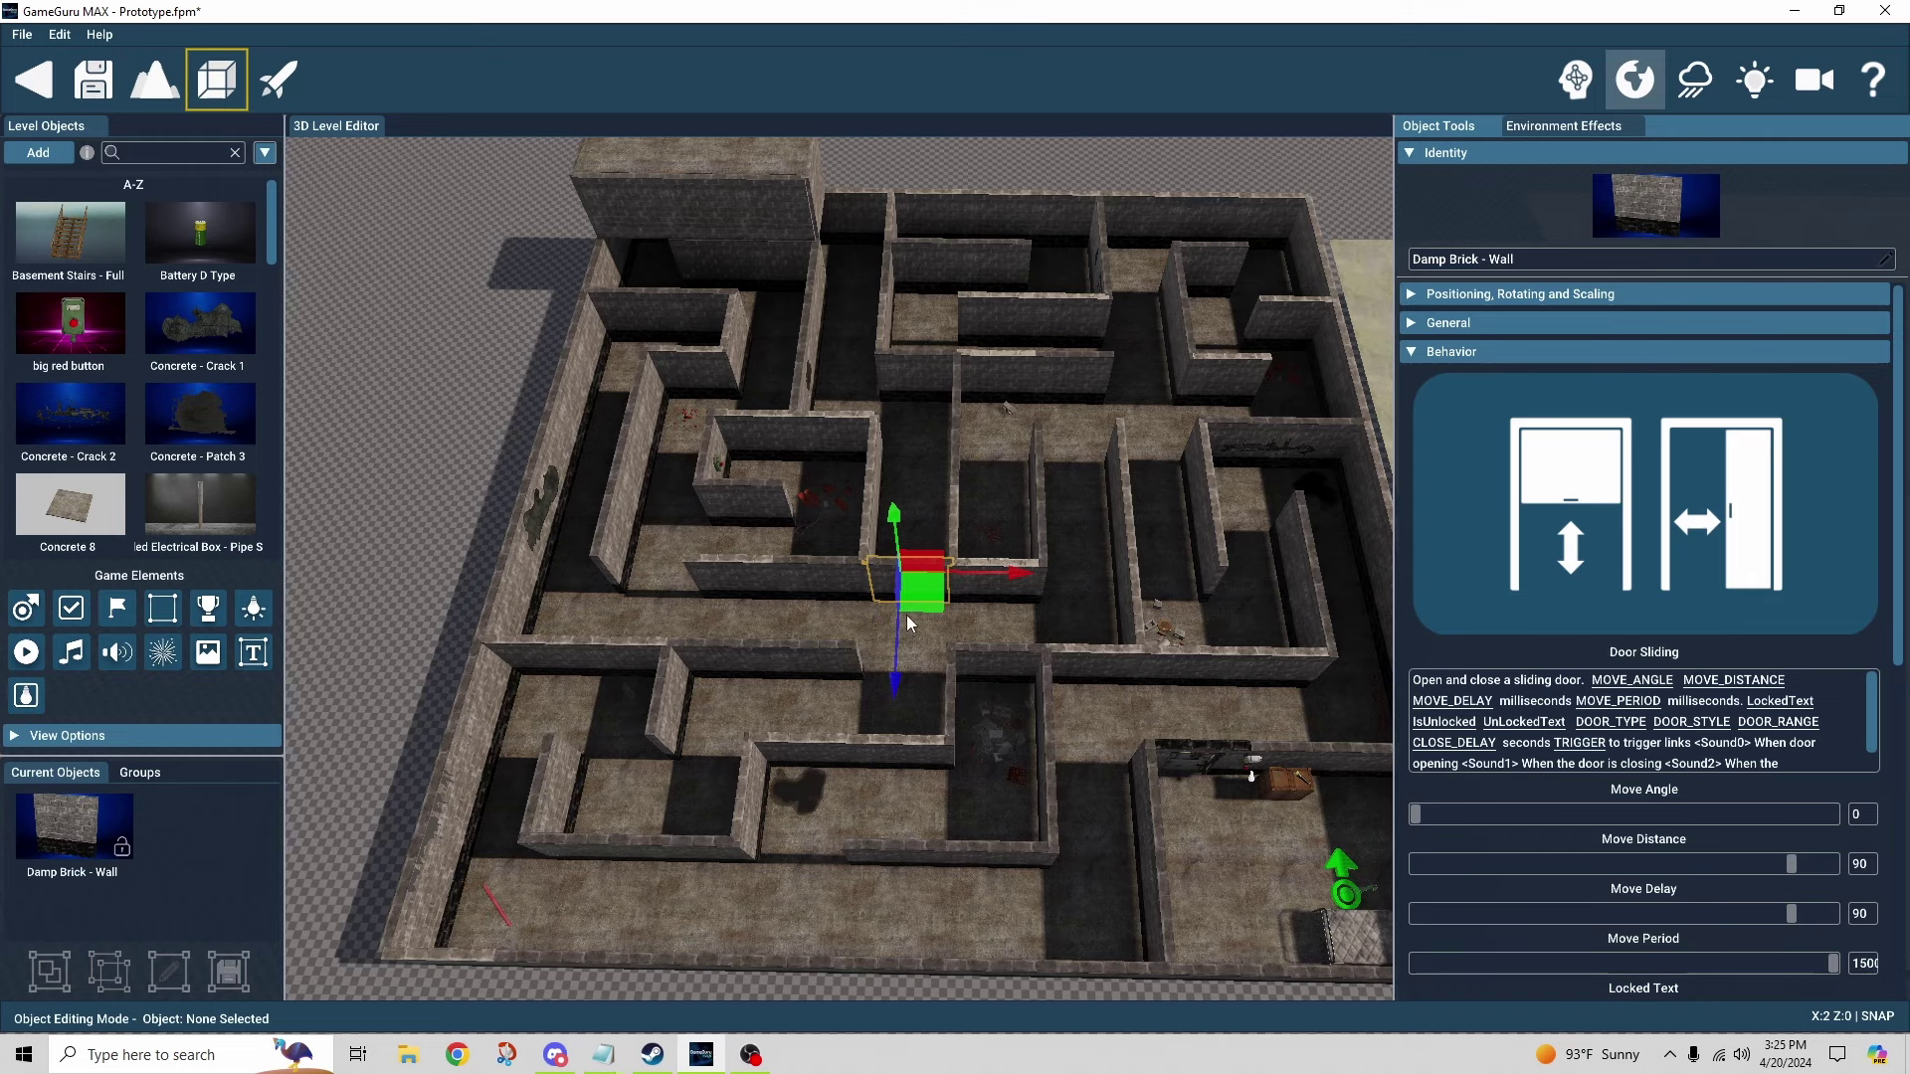
right_click_drag(907, 629, 910, 653)
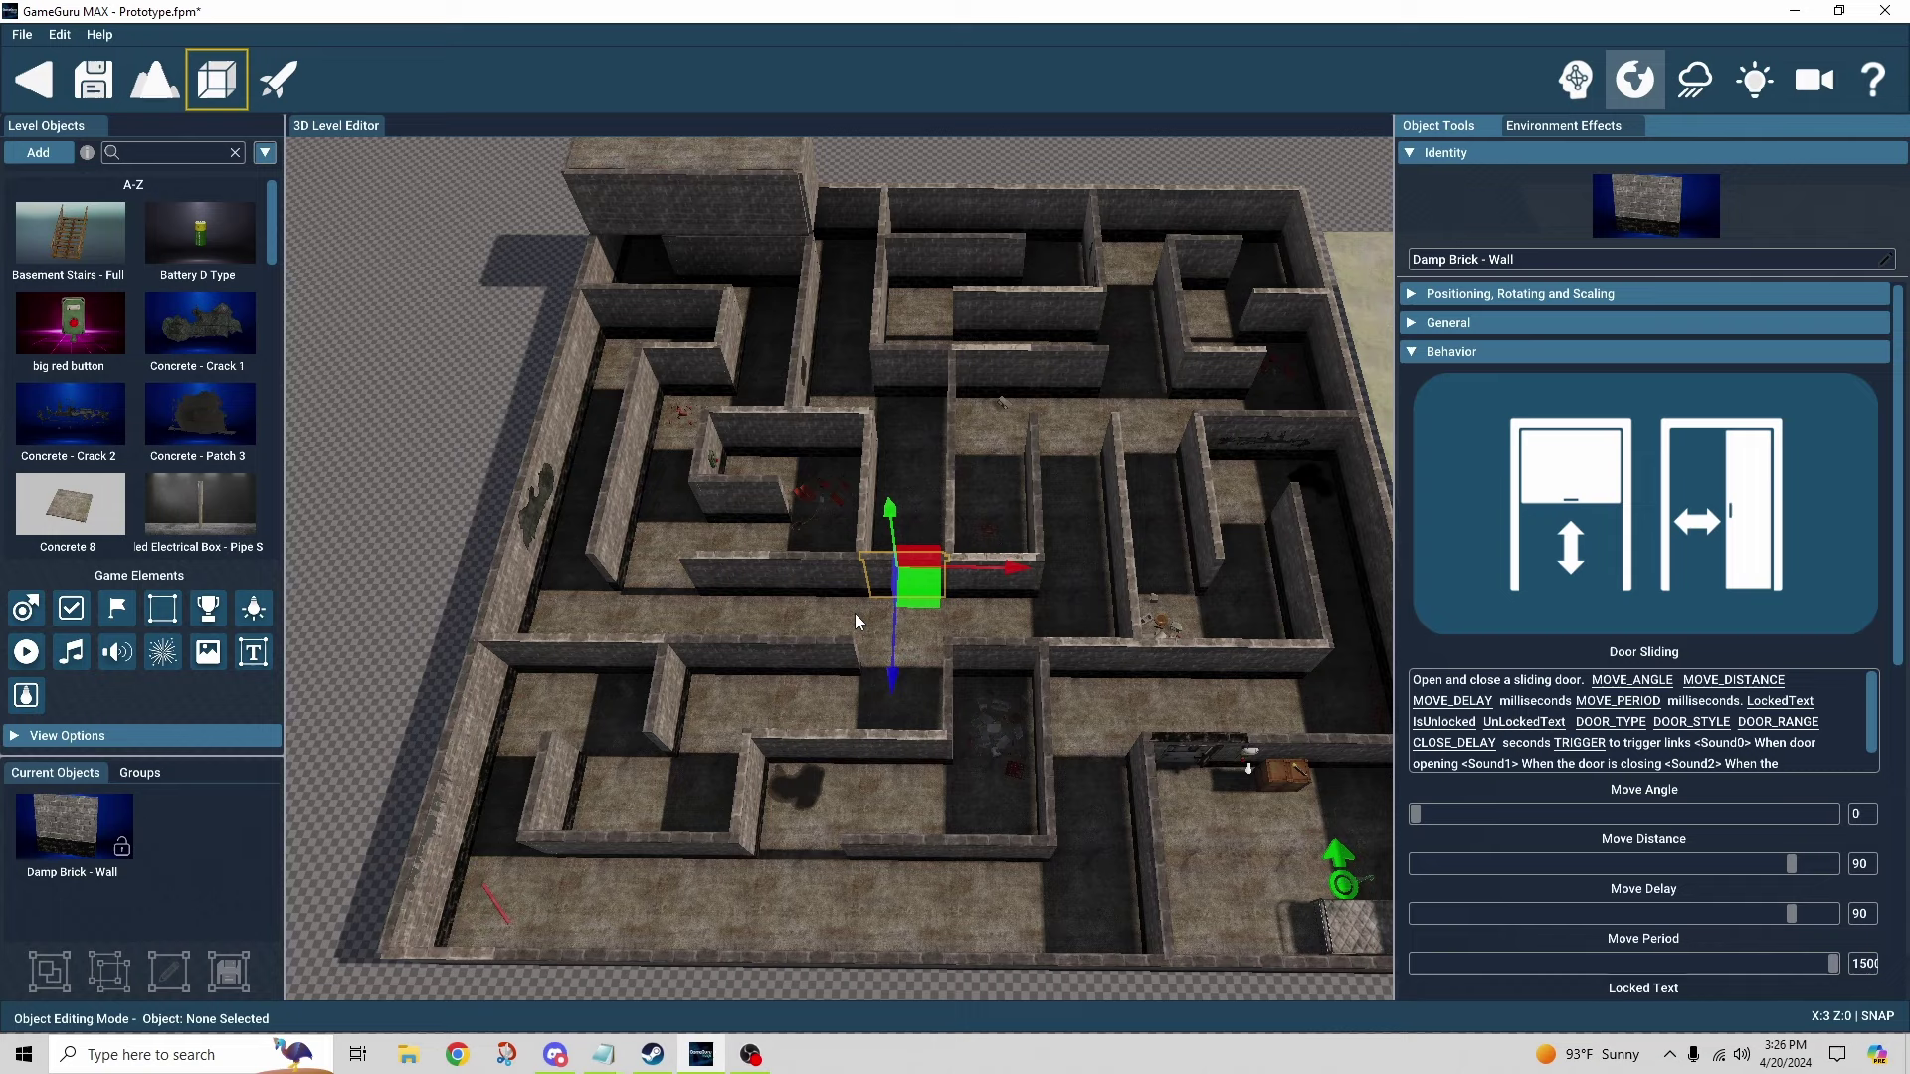
scroll(846, 611, "up", 10)
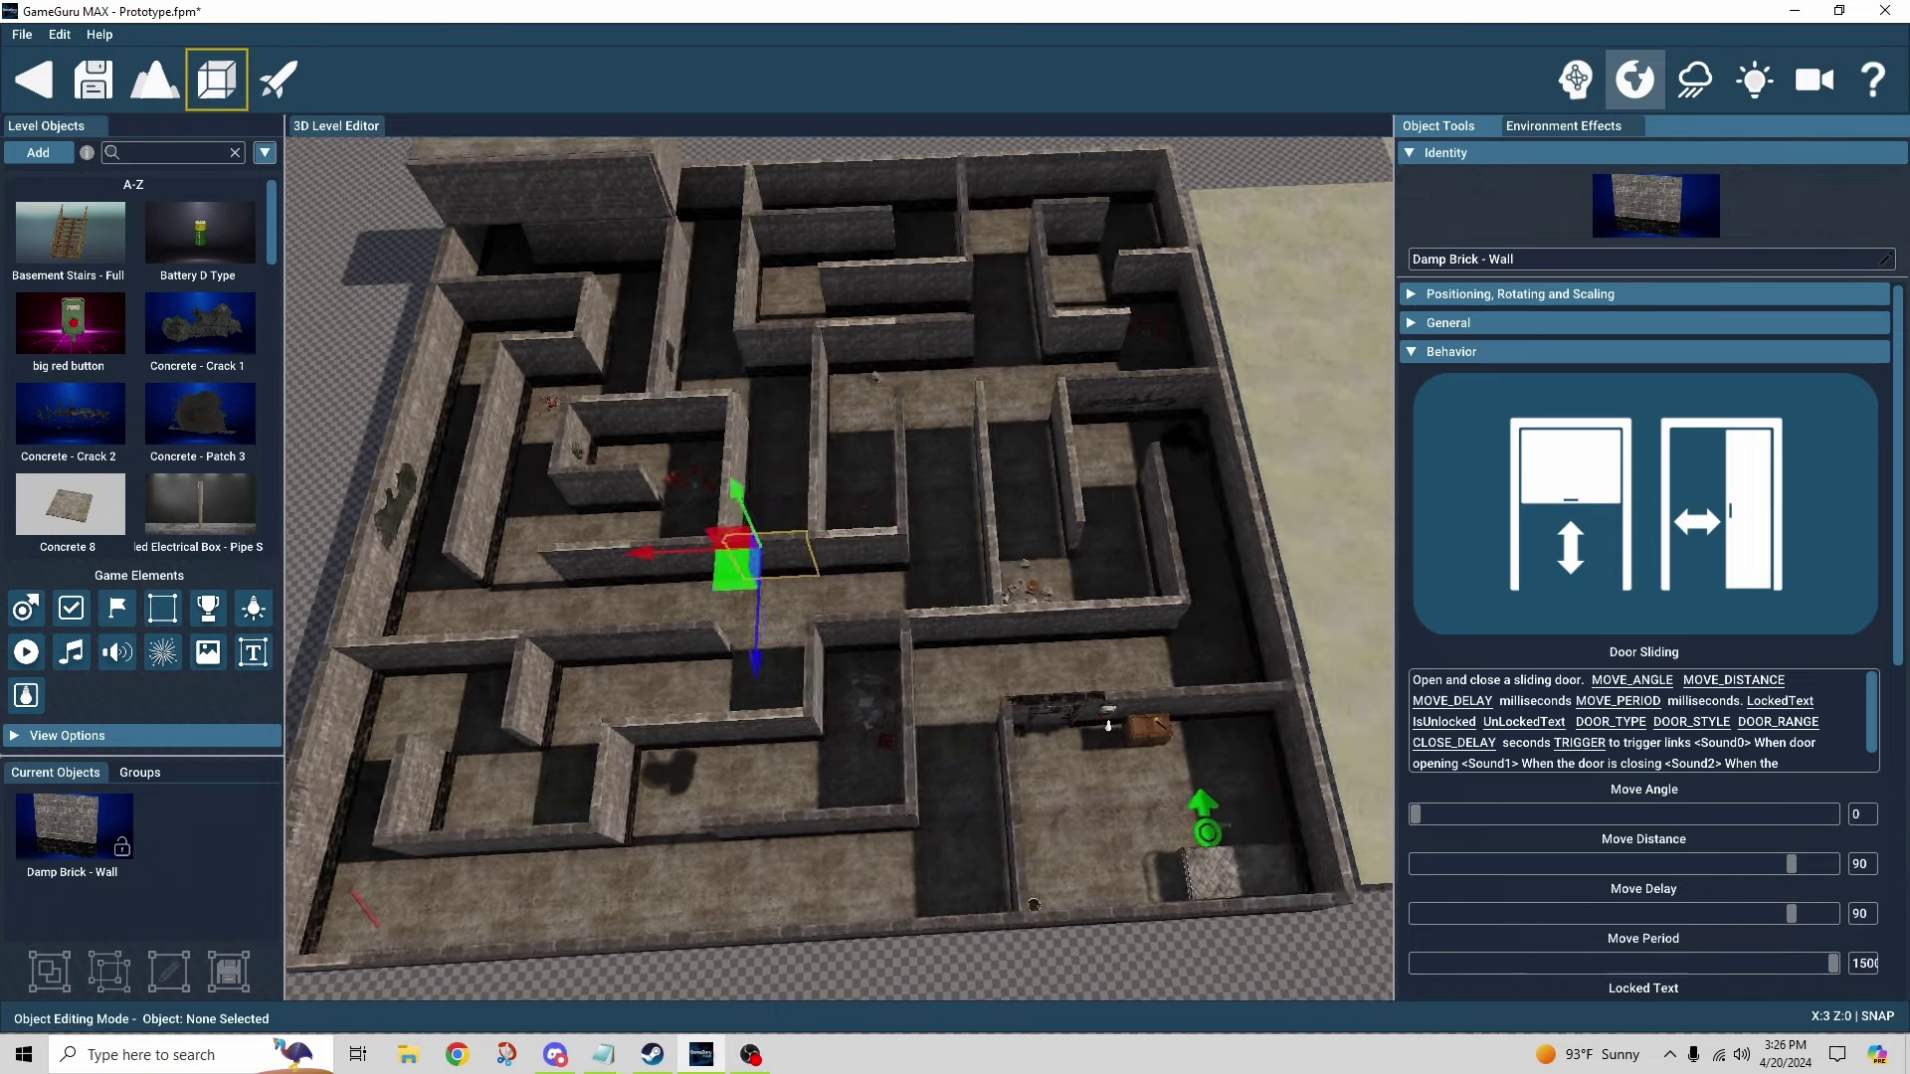
scroll(849, 615, "up", 8)
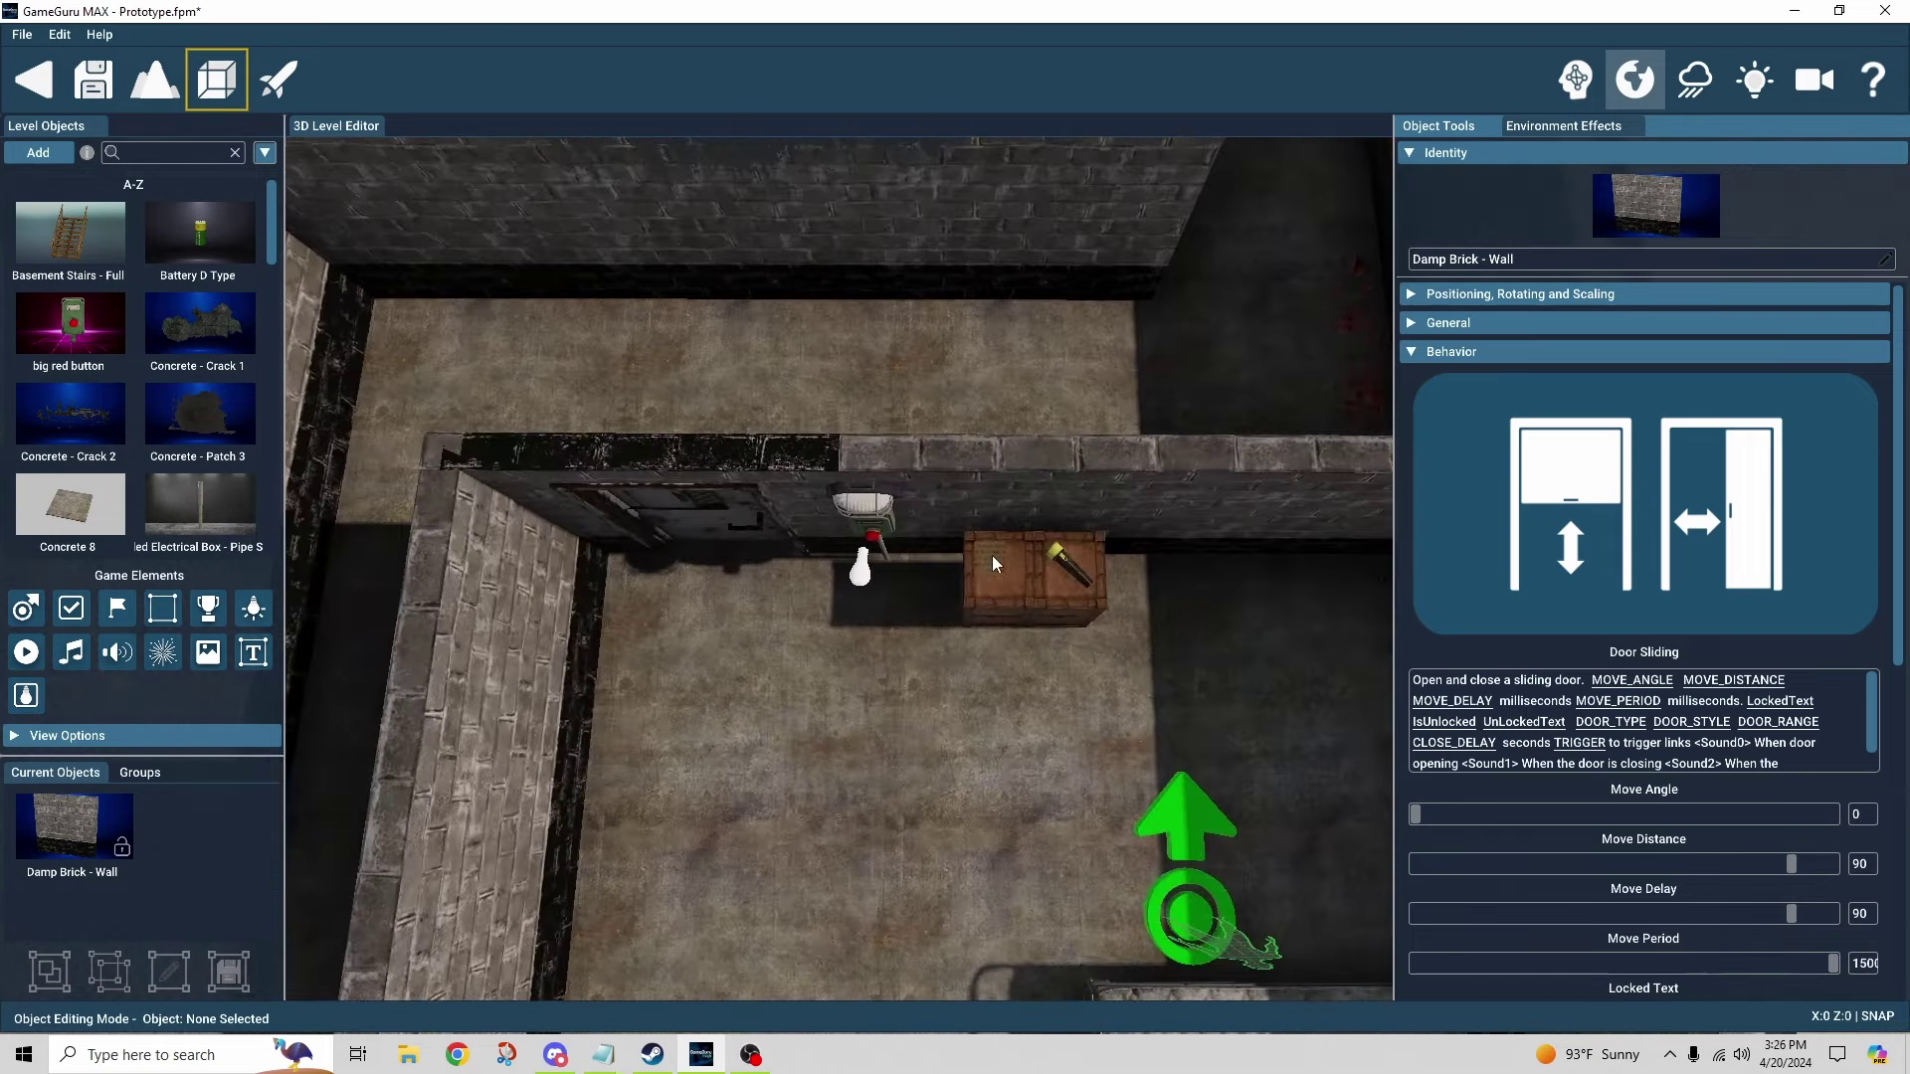
left_click(993, 555)
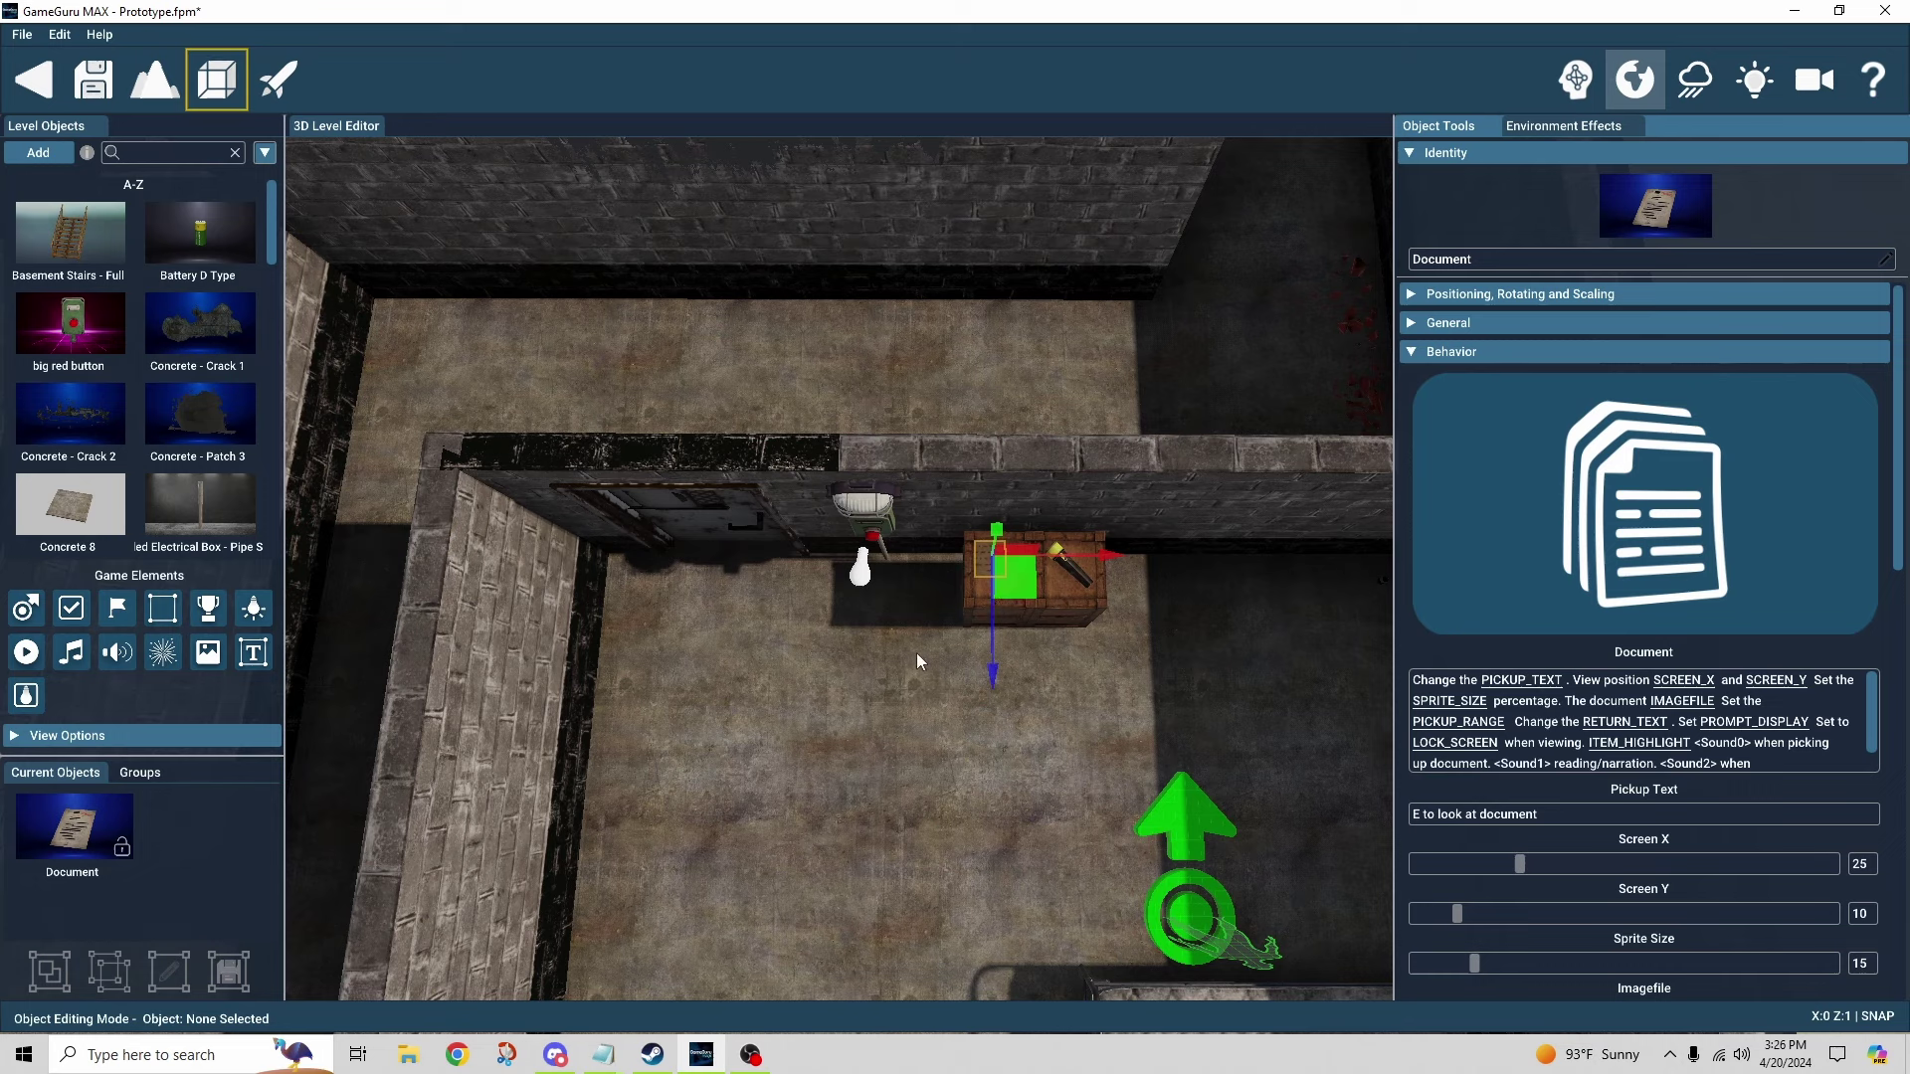
scroll(916, 653, "down", 4)
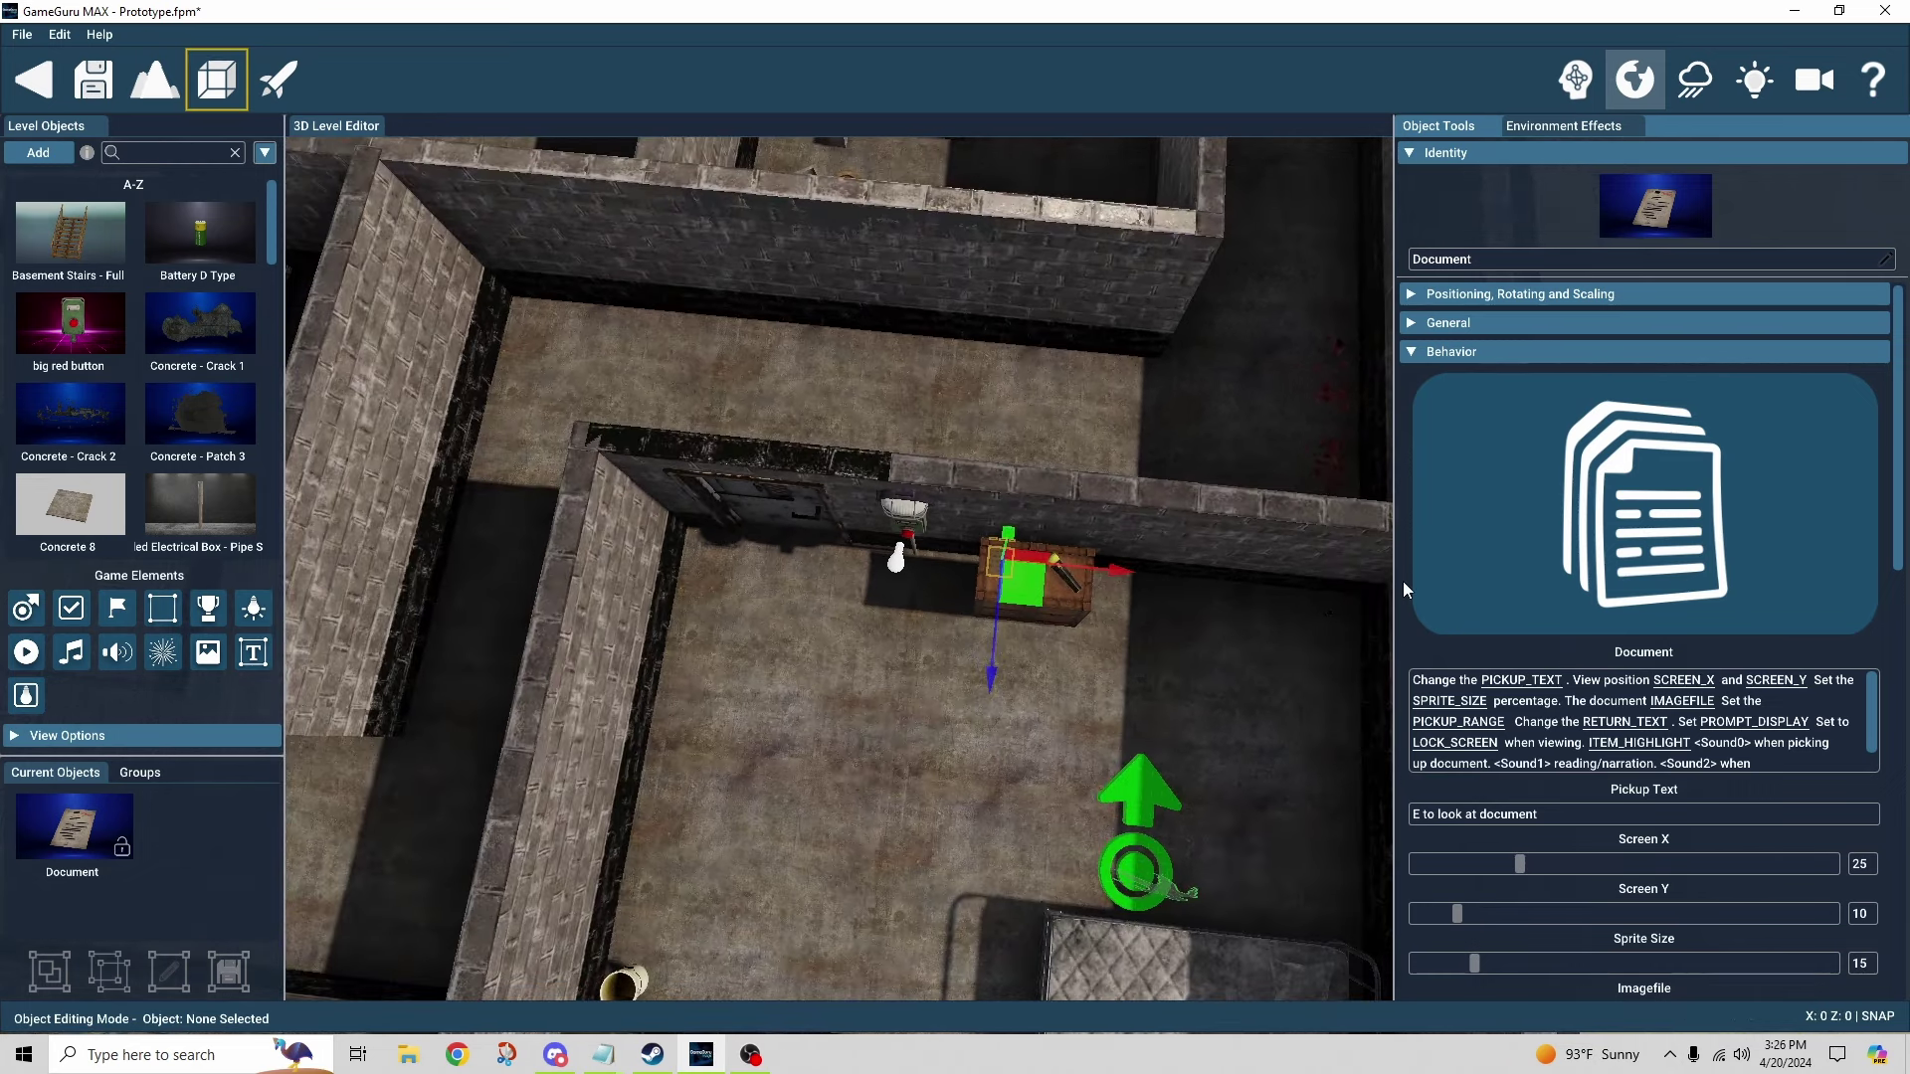
scroll(1405, 579, "down", 1)
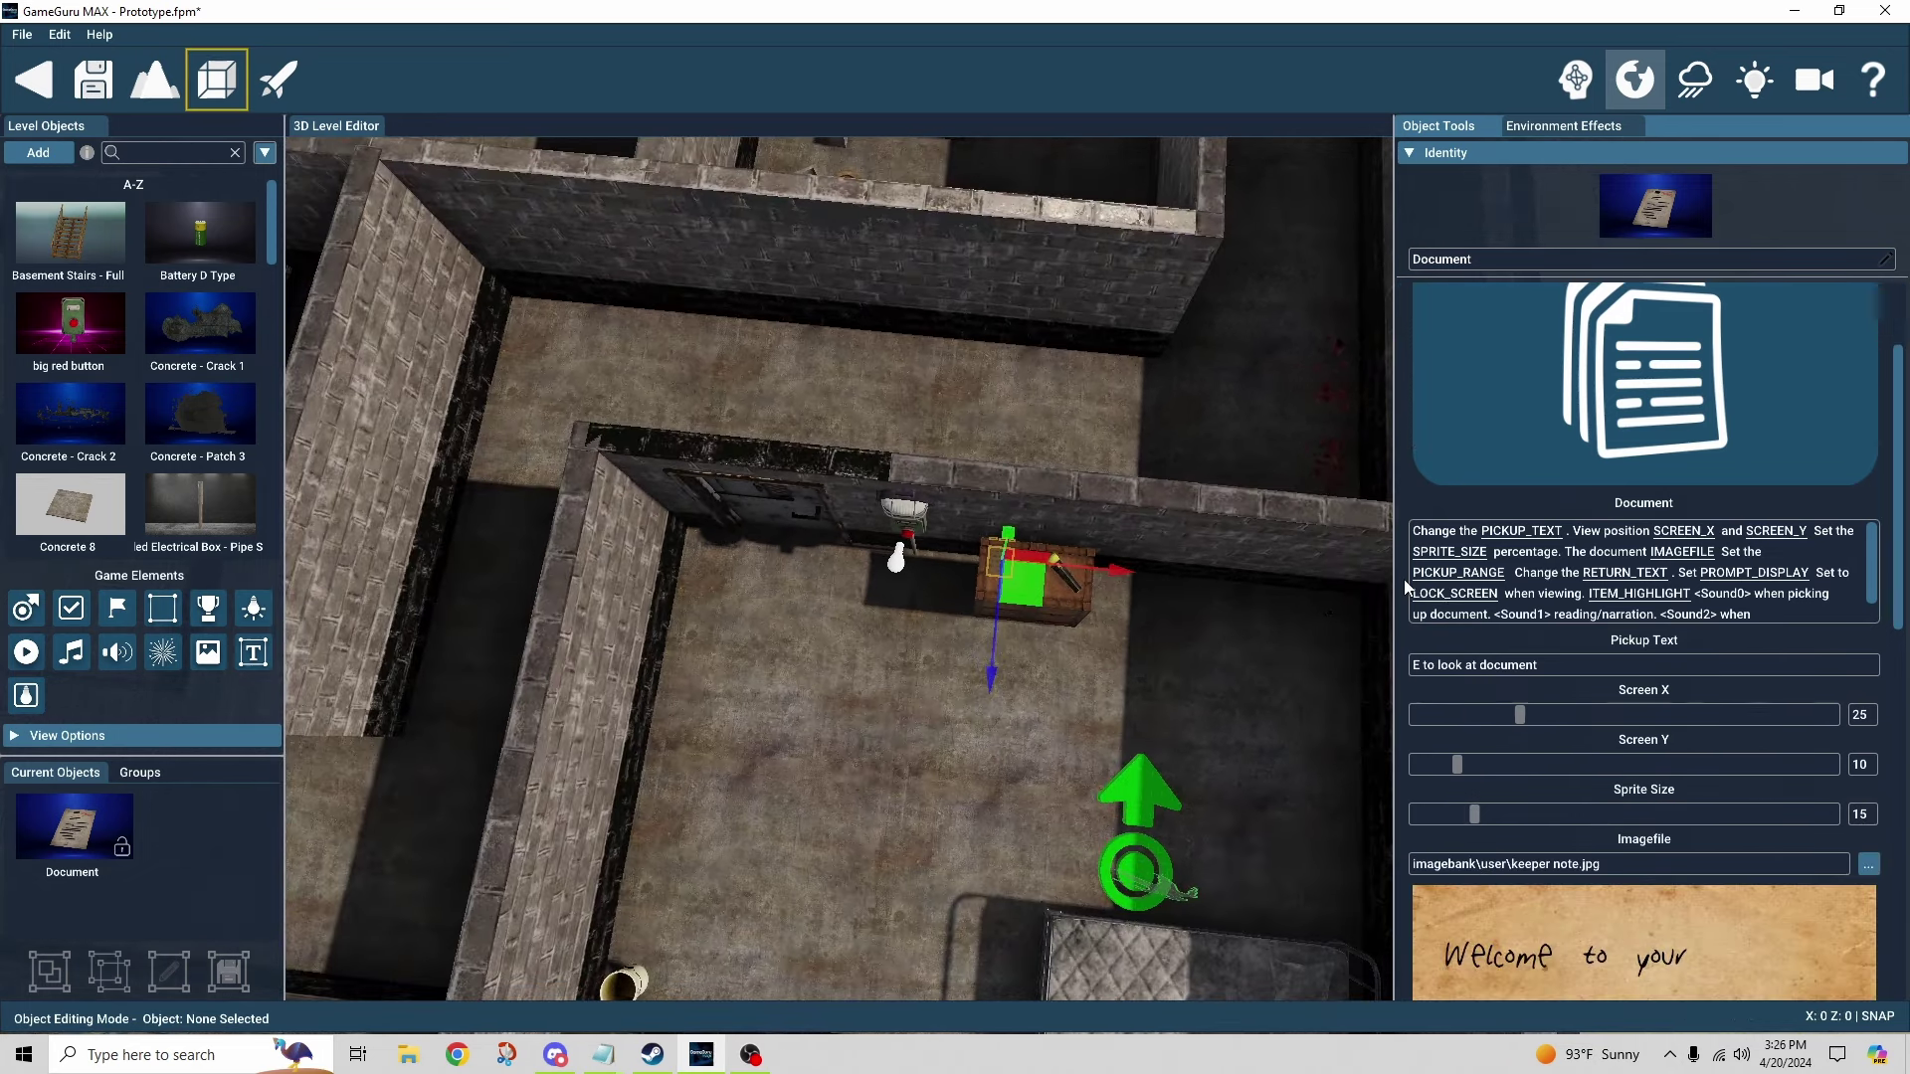
scroll(1405, 579, "down", 2)
scroll(1405, 579, "down", 3)
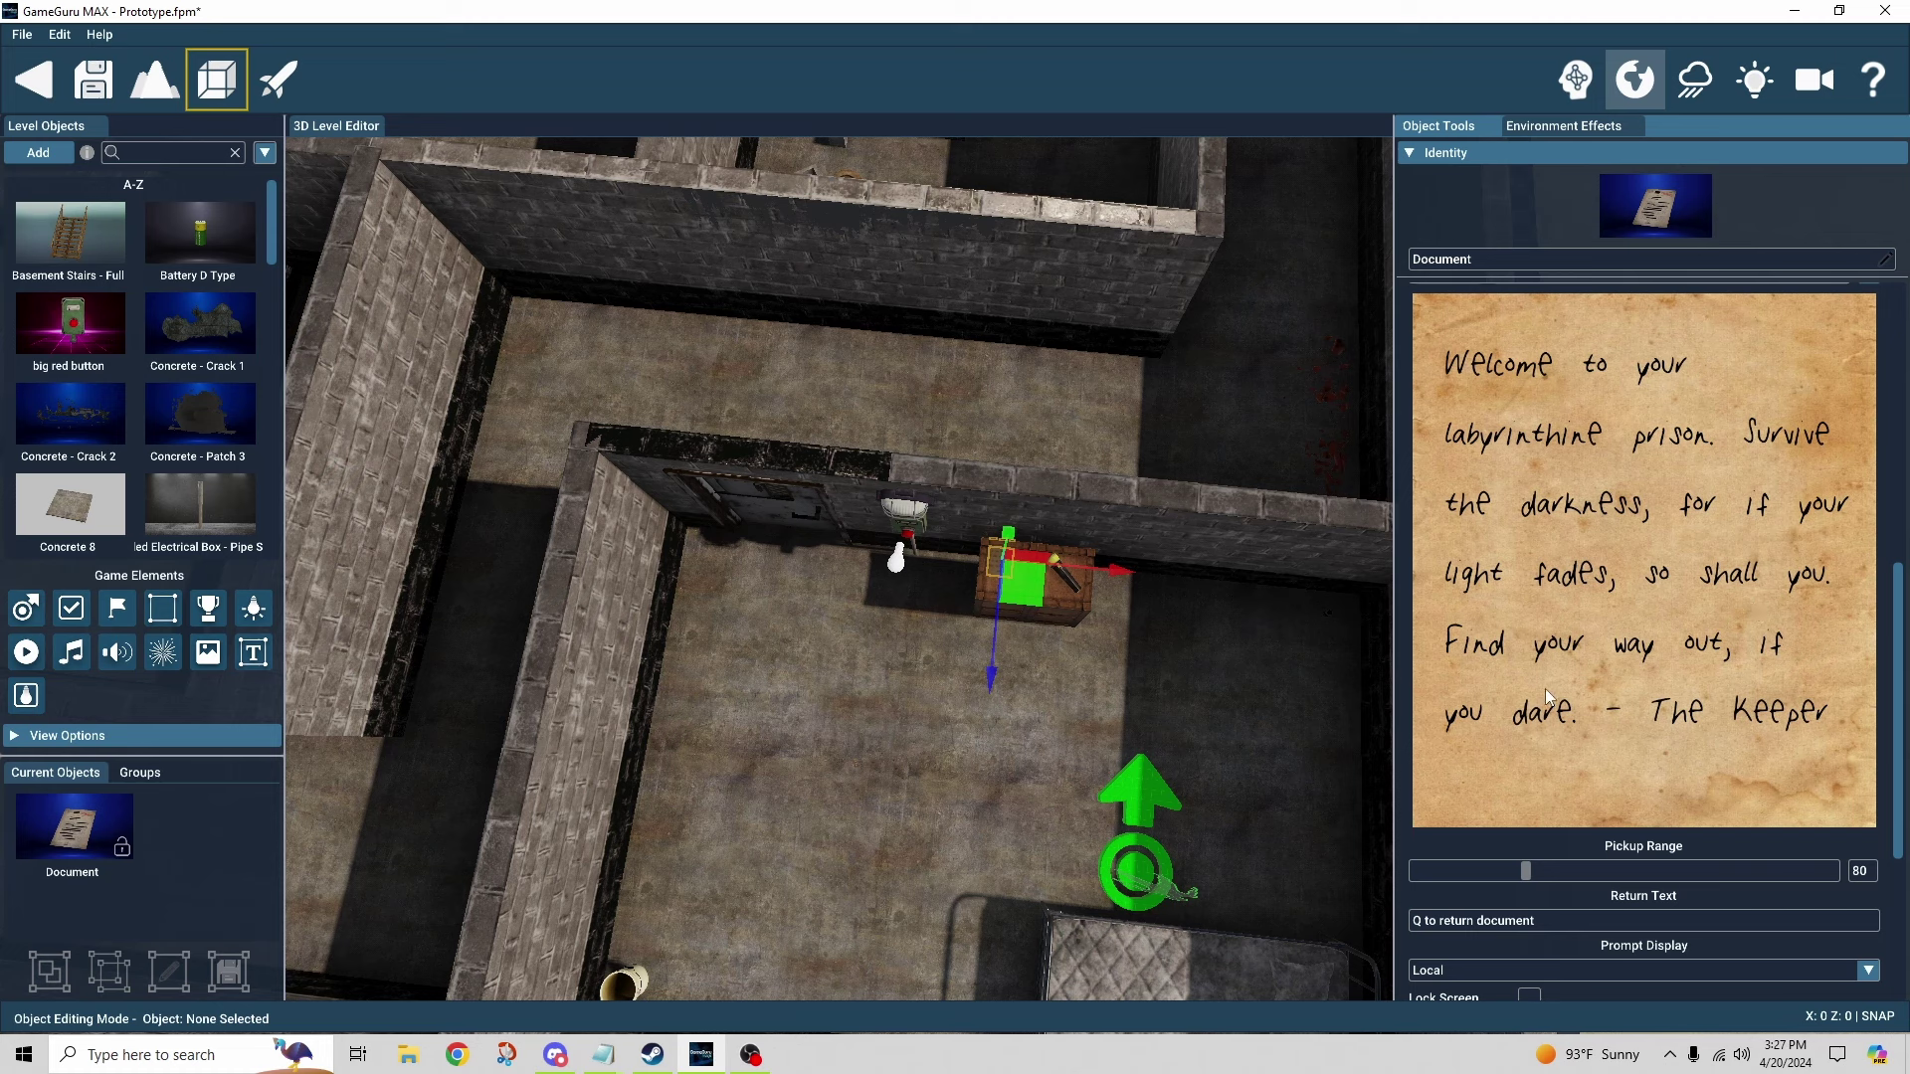
- Survey the whole maze from above and select a Concrete 8 floor piece
mouse_move(1158, 720)
right_mouse_down()
mouse_move(1124, 711)
mouse_move(1154, 720)
right_mouse_up()
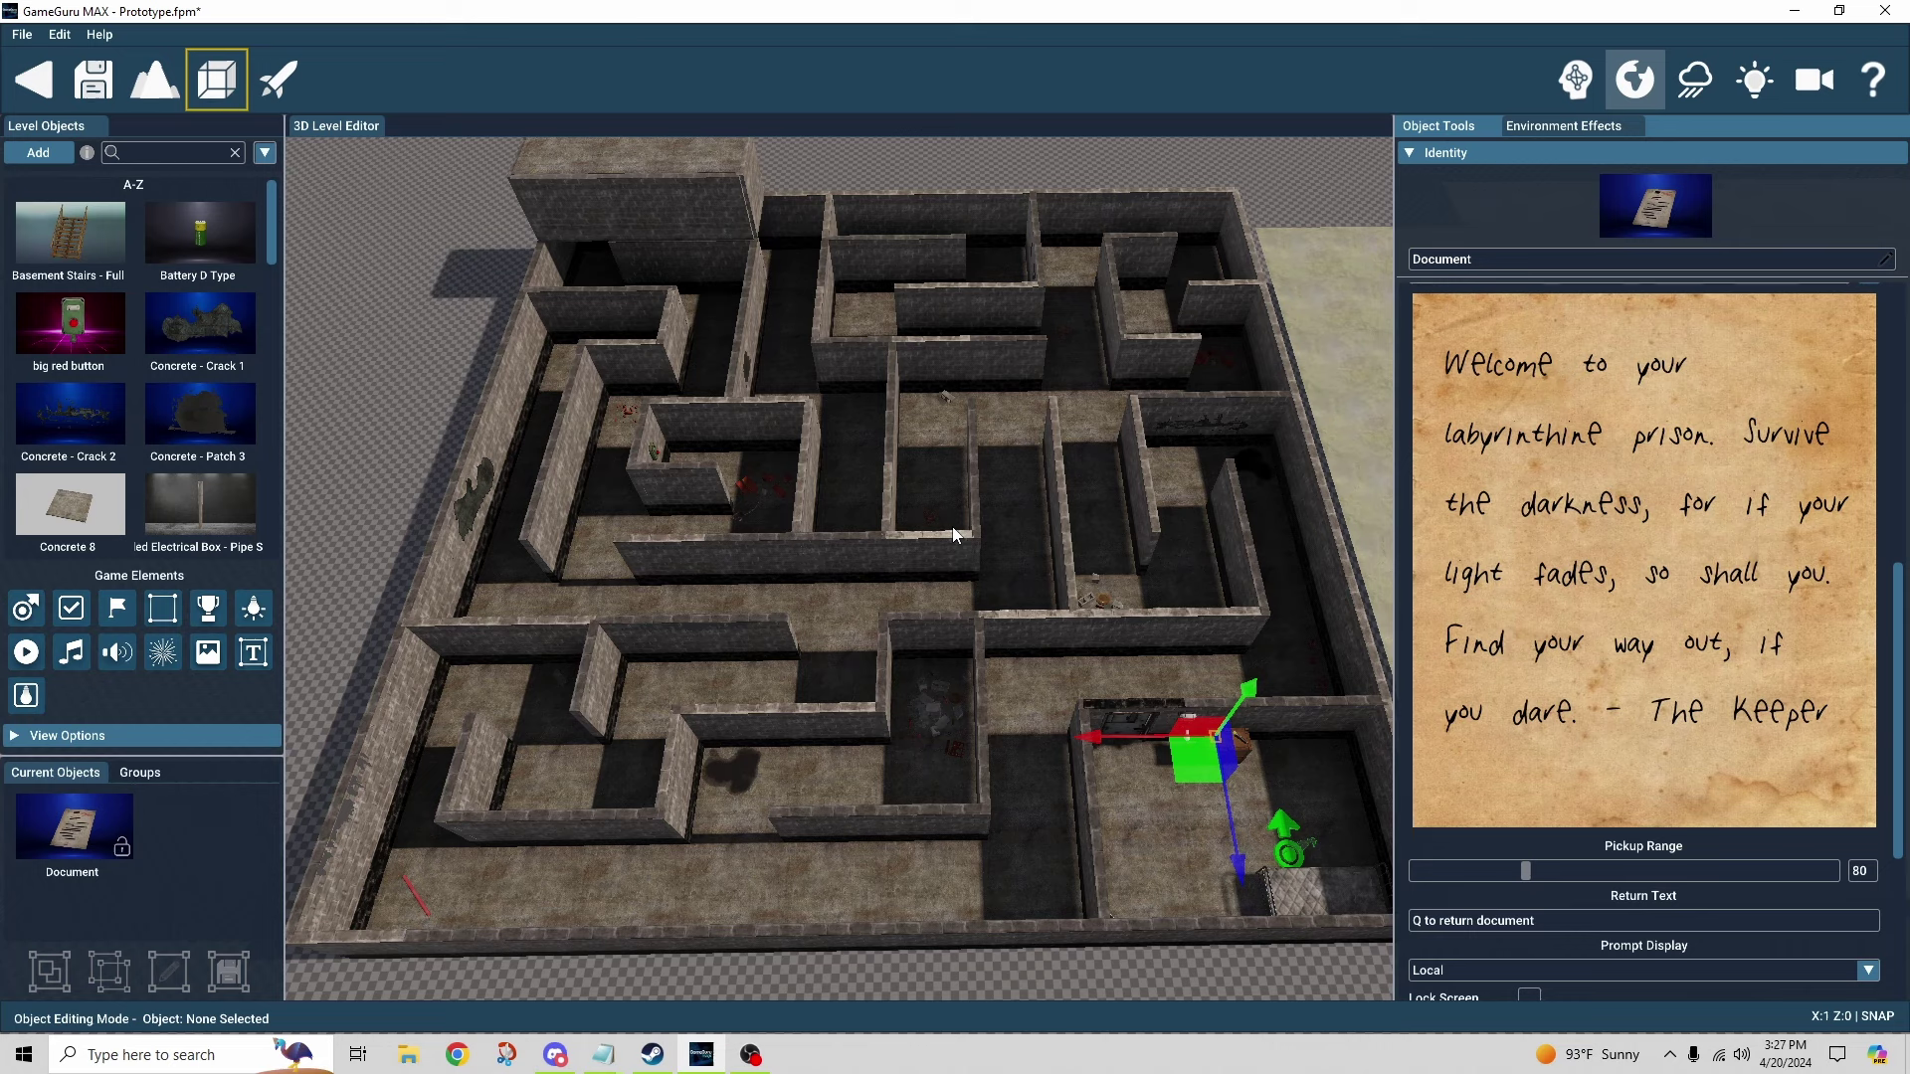
scroll(790, 497, "up", 5)
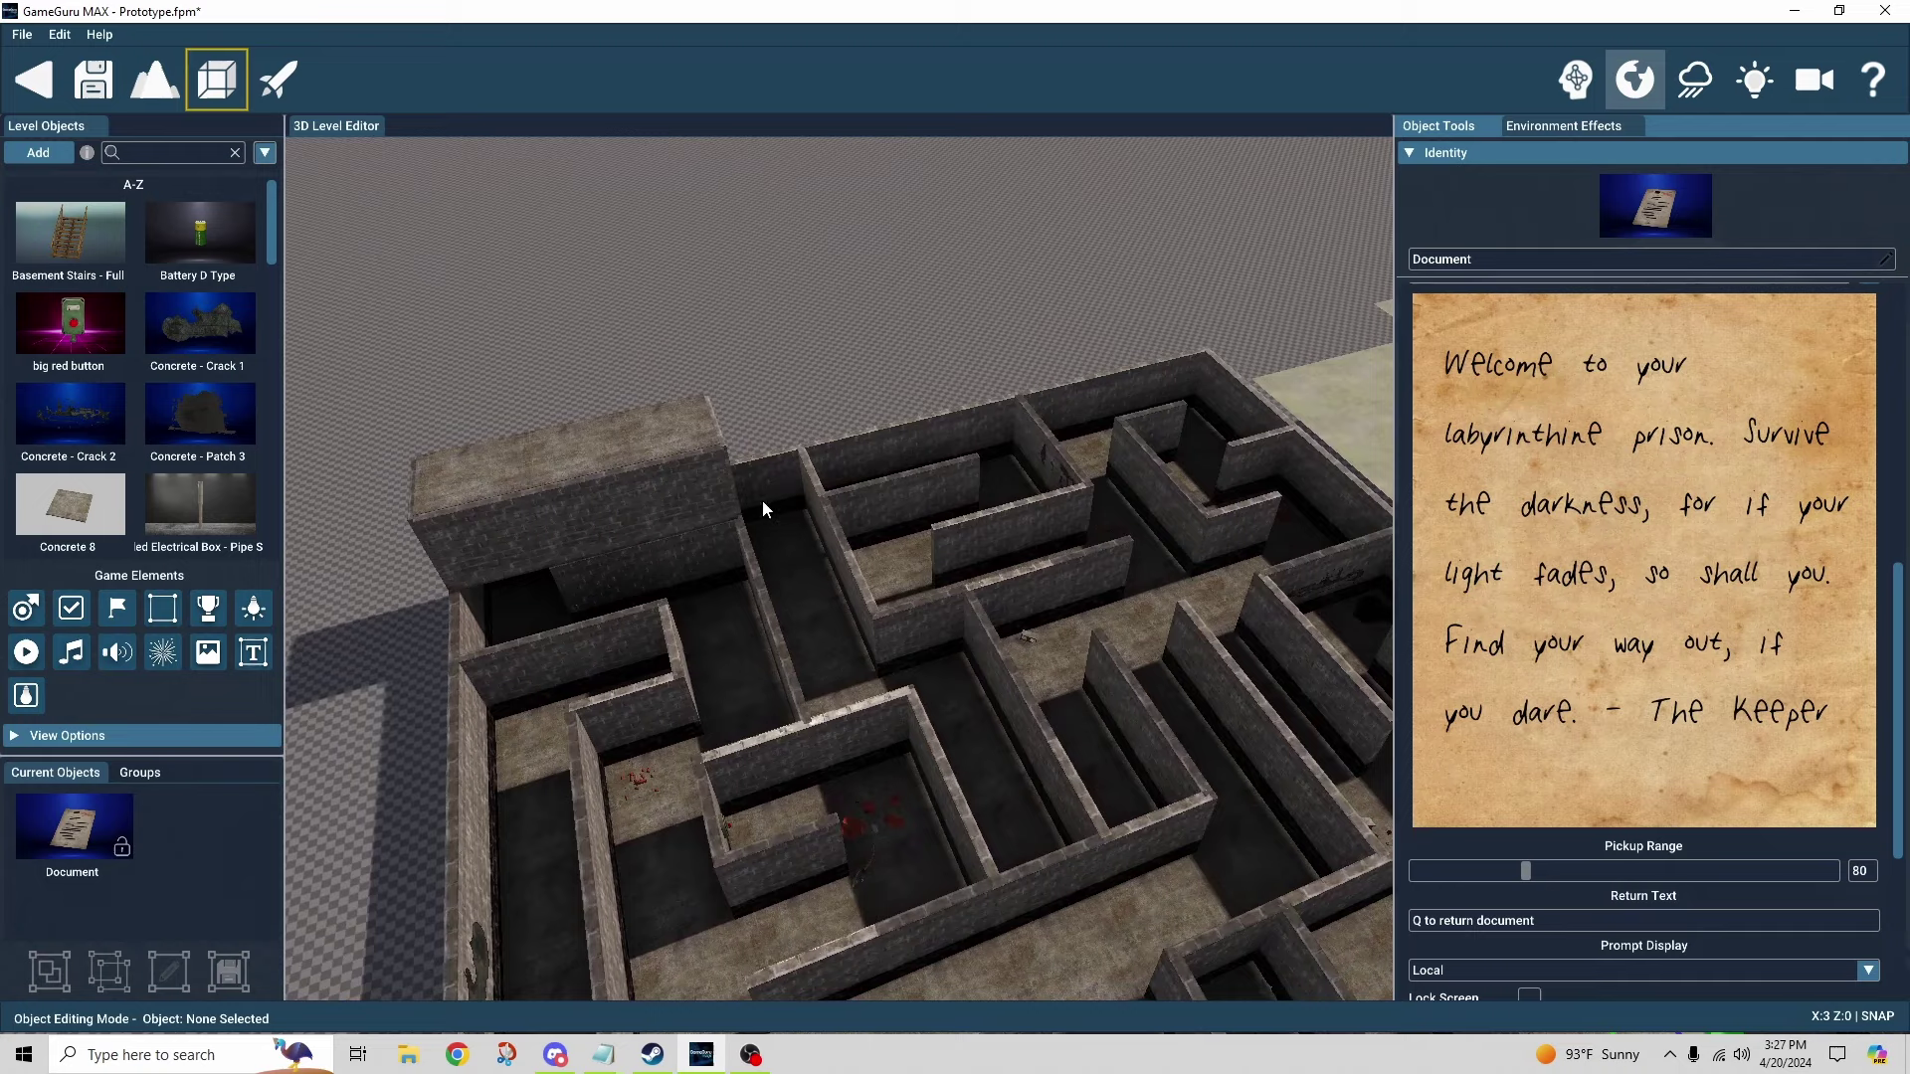
scroll(762, 500, "up", 5)
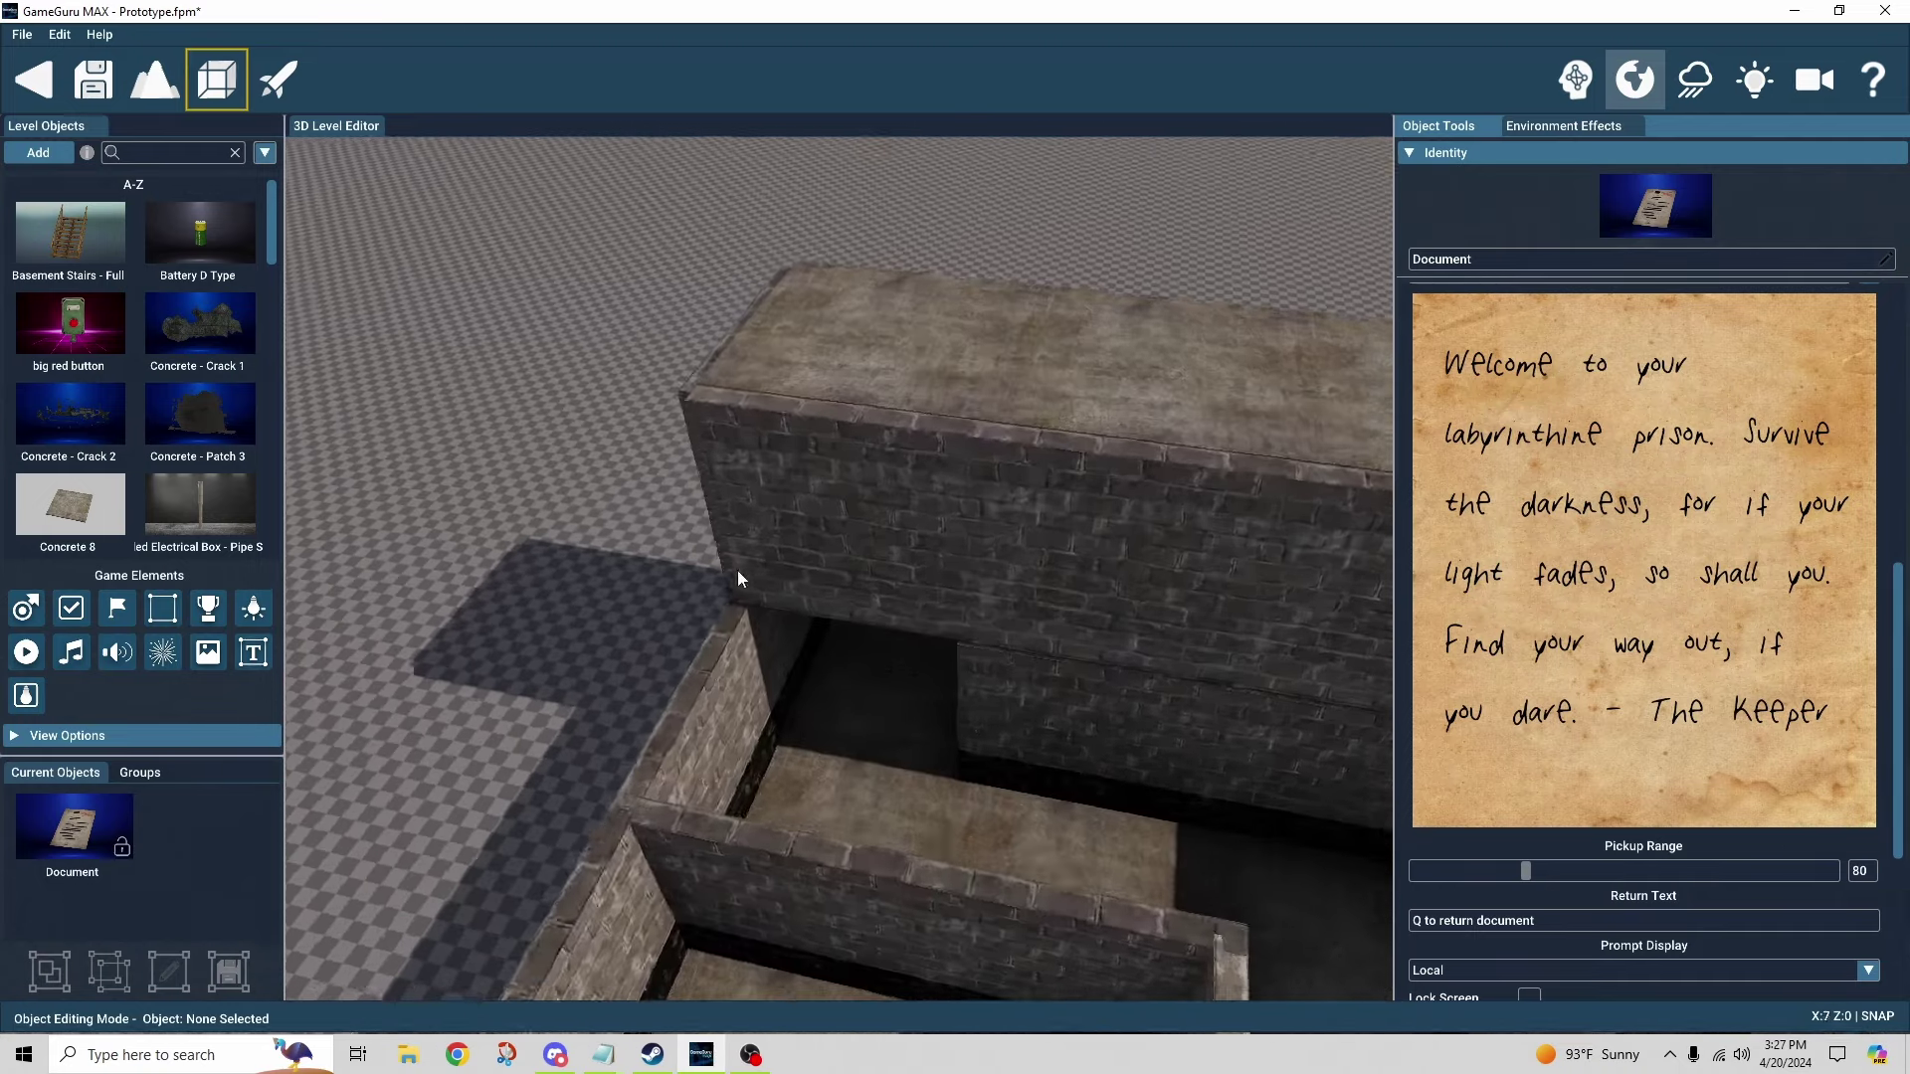
scroll(738, 570, "up", 4)
scroll(893, 613, "up", 2)
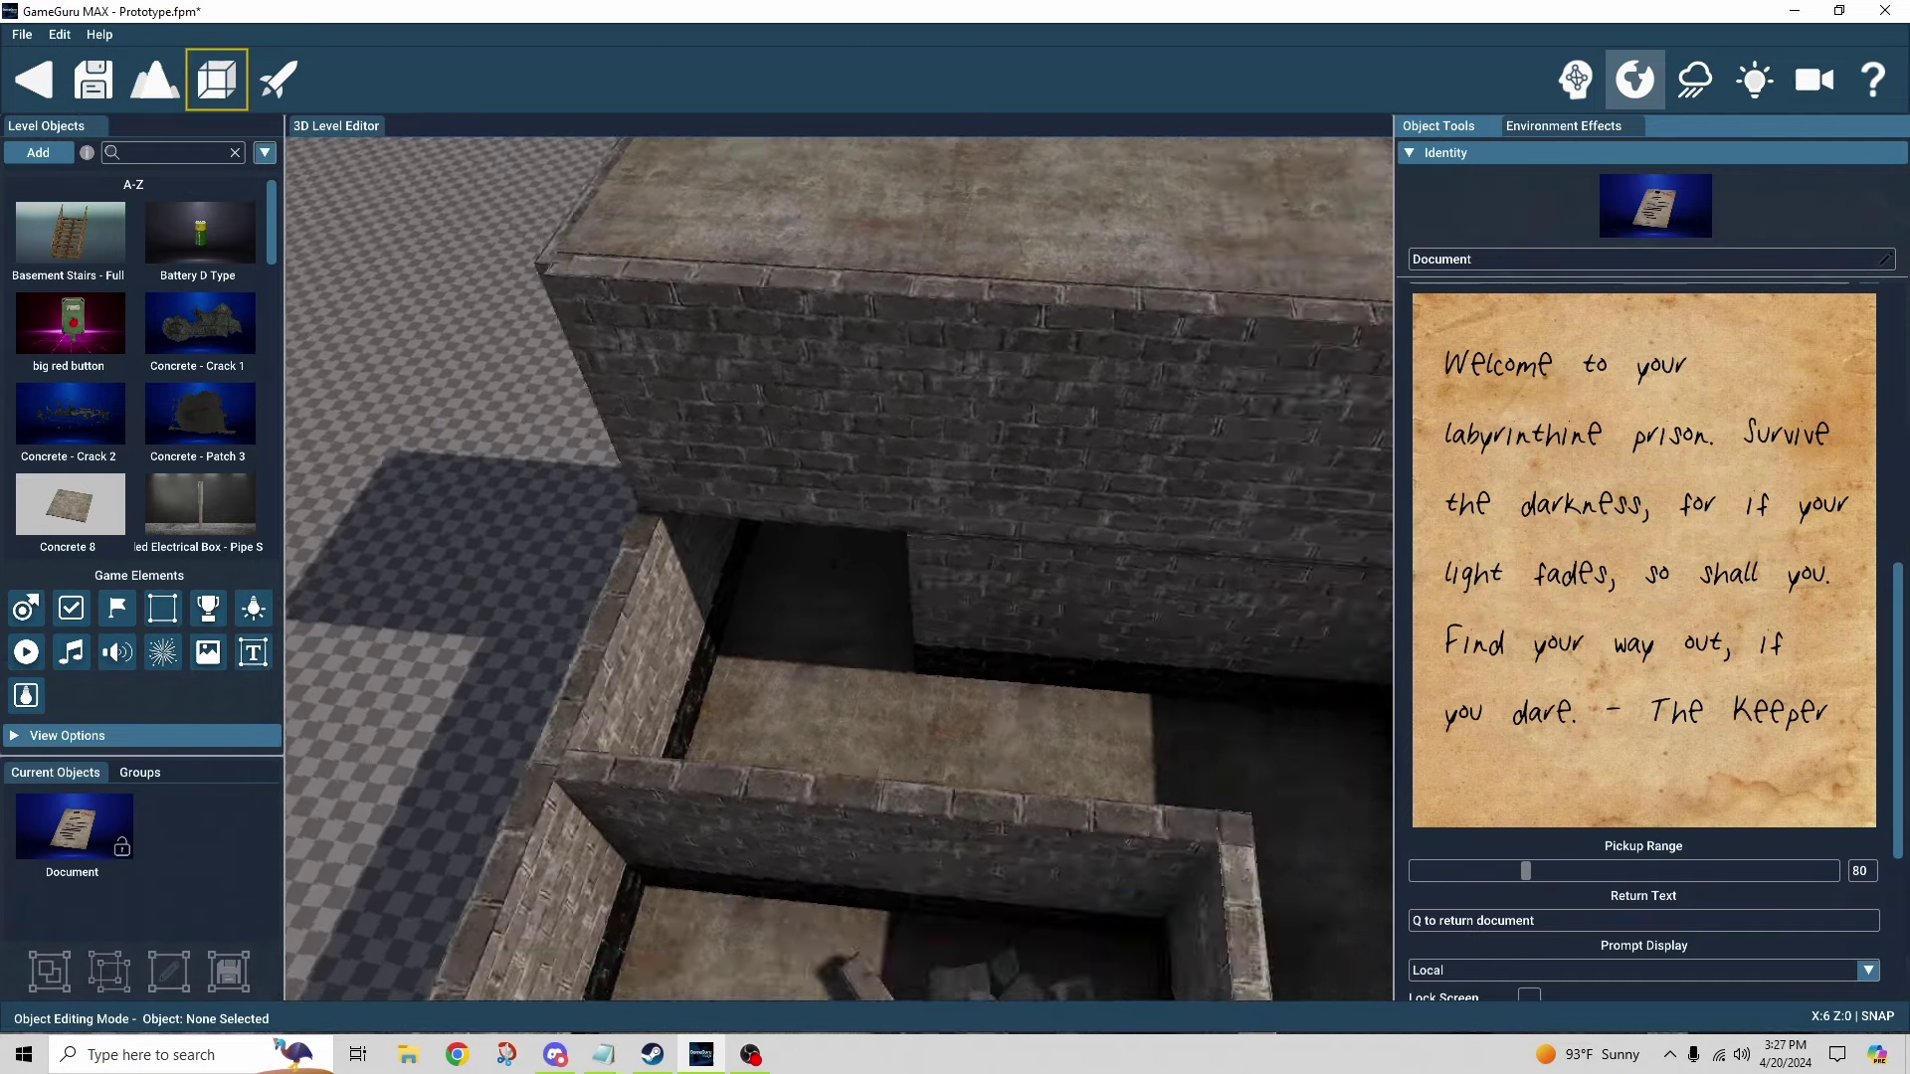
scroll(838, 569, "down", 8)
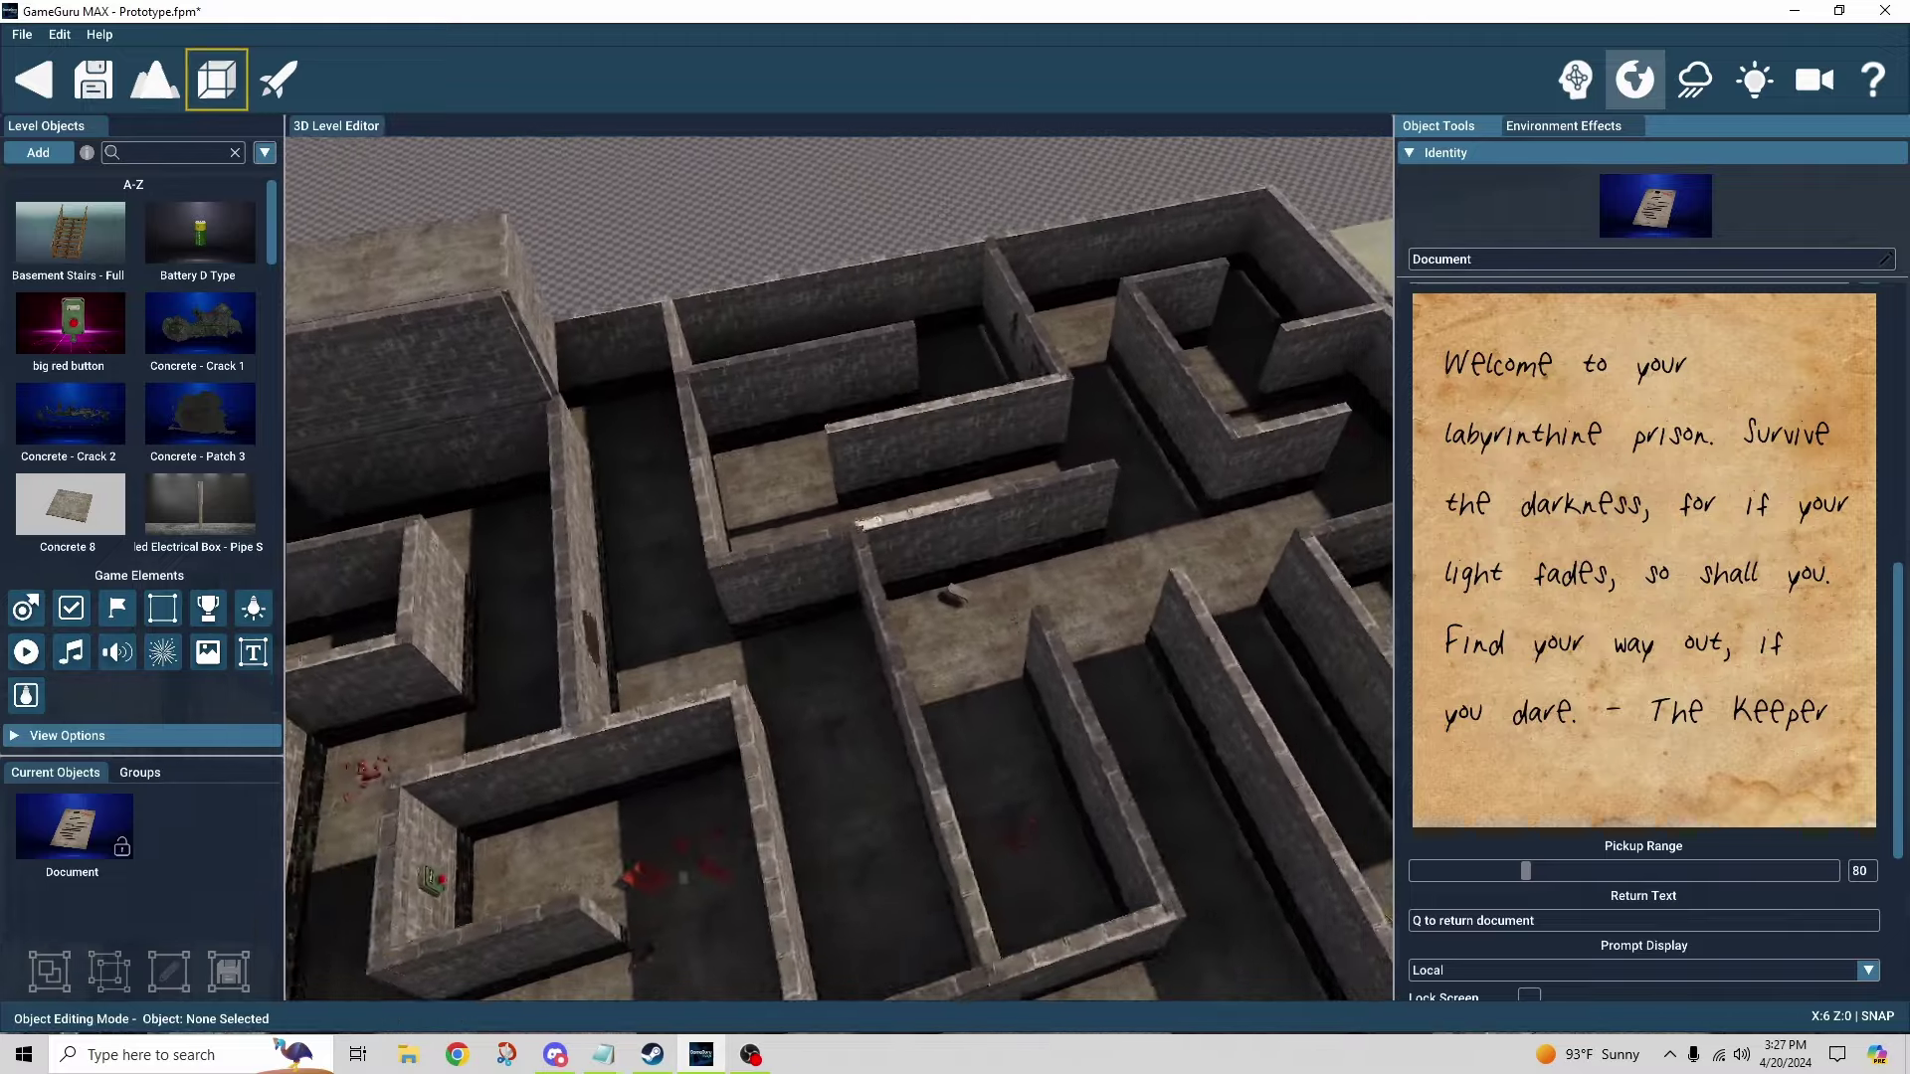
right_click_drag(838, 569, 867, 613)
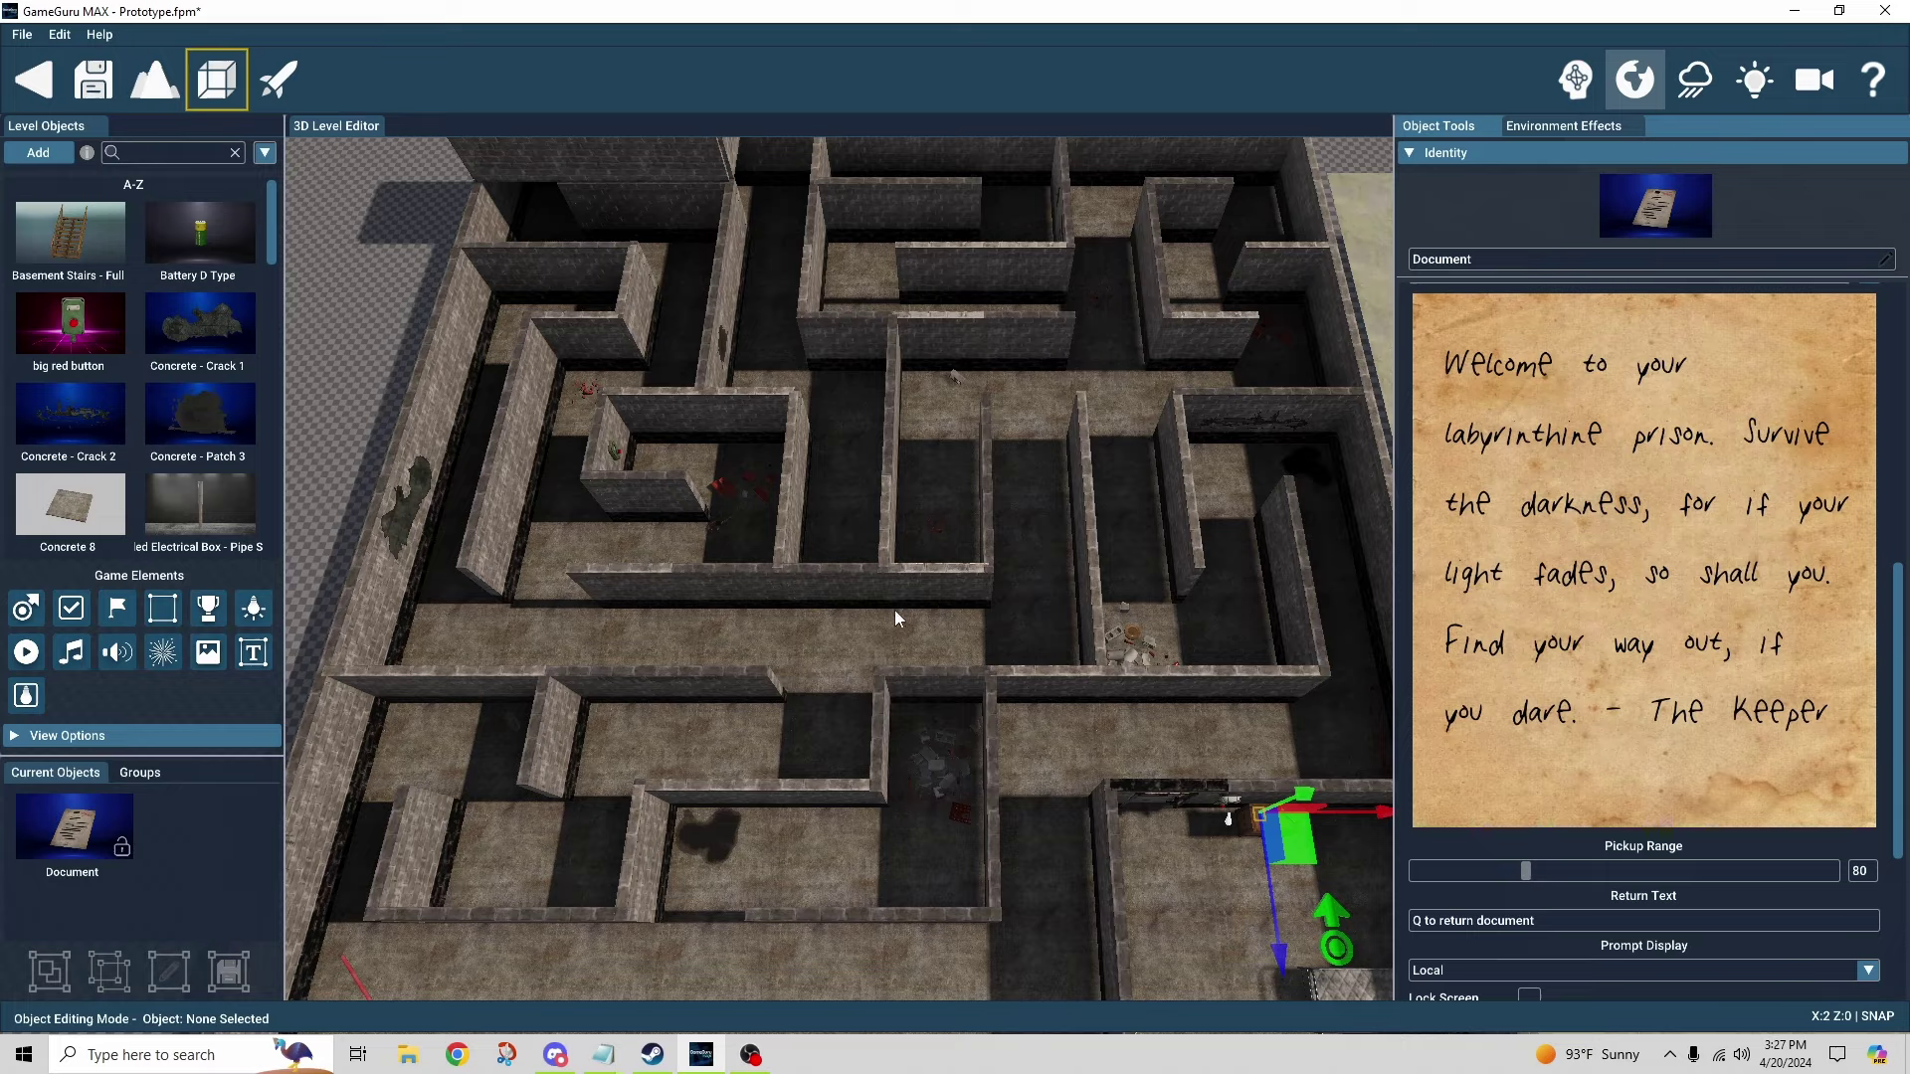
mouse_move(894, 611)
right_mouse_down()
mouse_move(893, 402)
mouse_move(895, 615)
right_mouse_up()
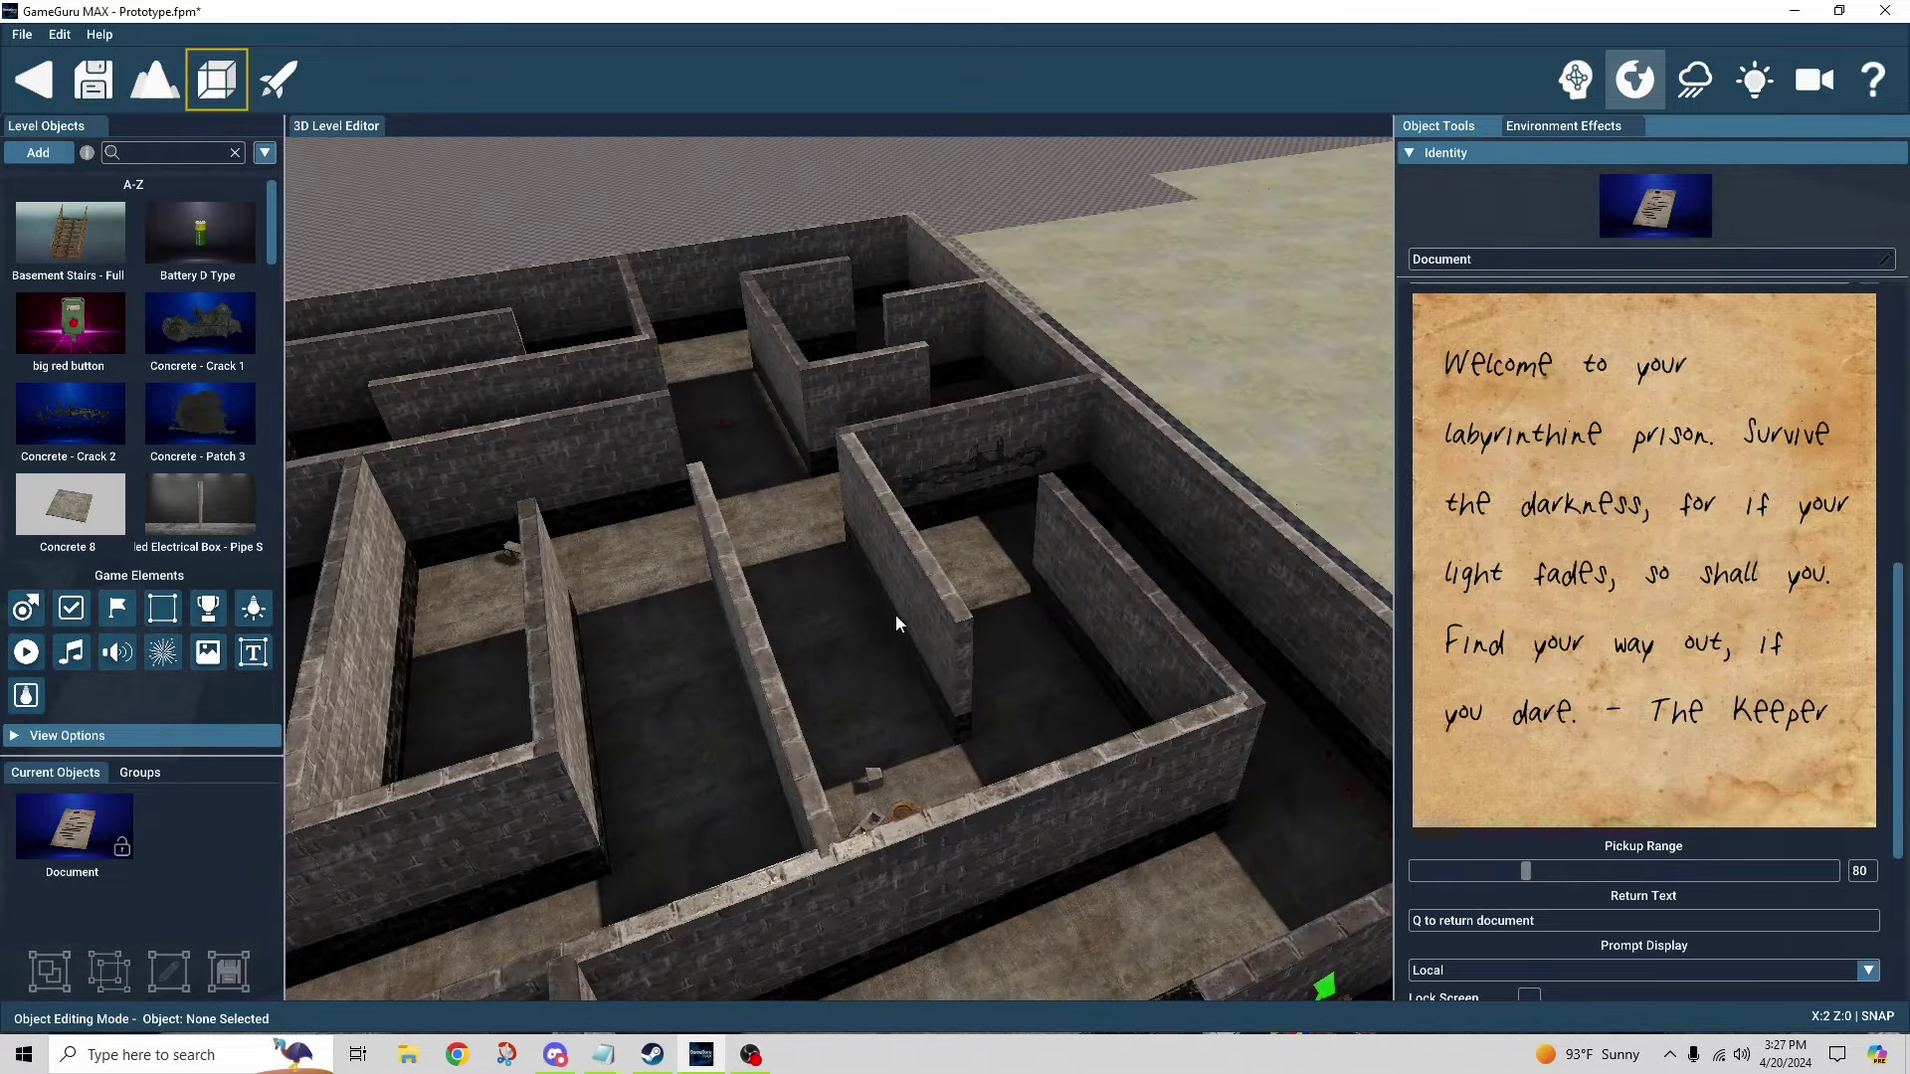
left_click(887, 629)
mouse_move(867, 688)
right_mouse_down()
mouse_move(868, 617)
mouse_move(867, 736)
mouse_move(816, 726)
mouse_move(870, 689)
right_mouse_up()
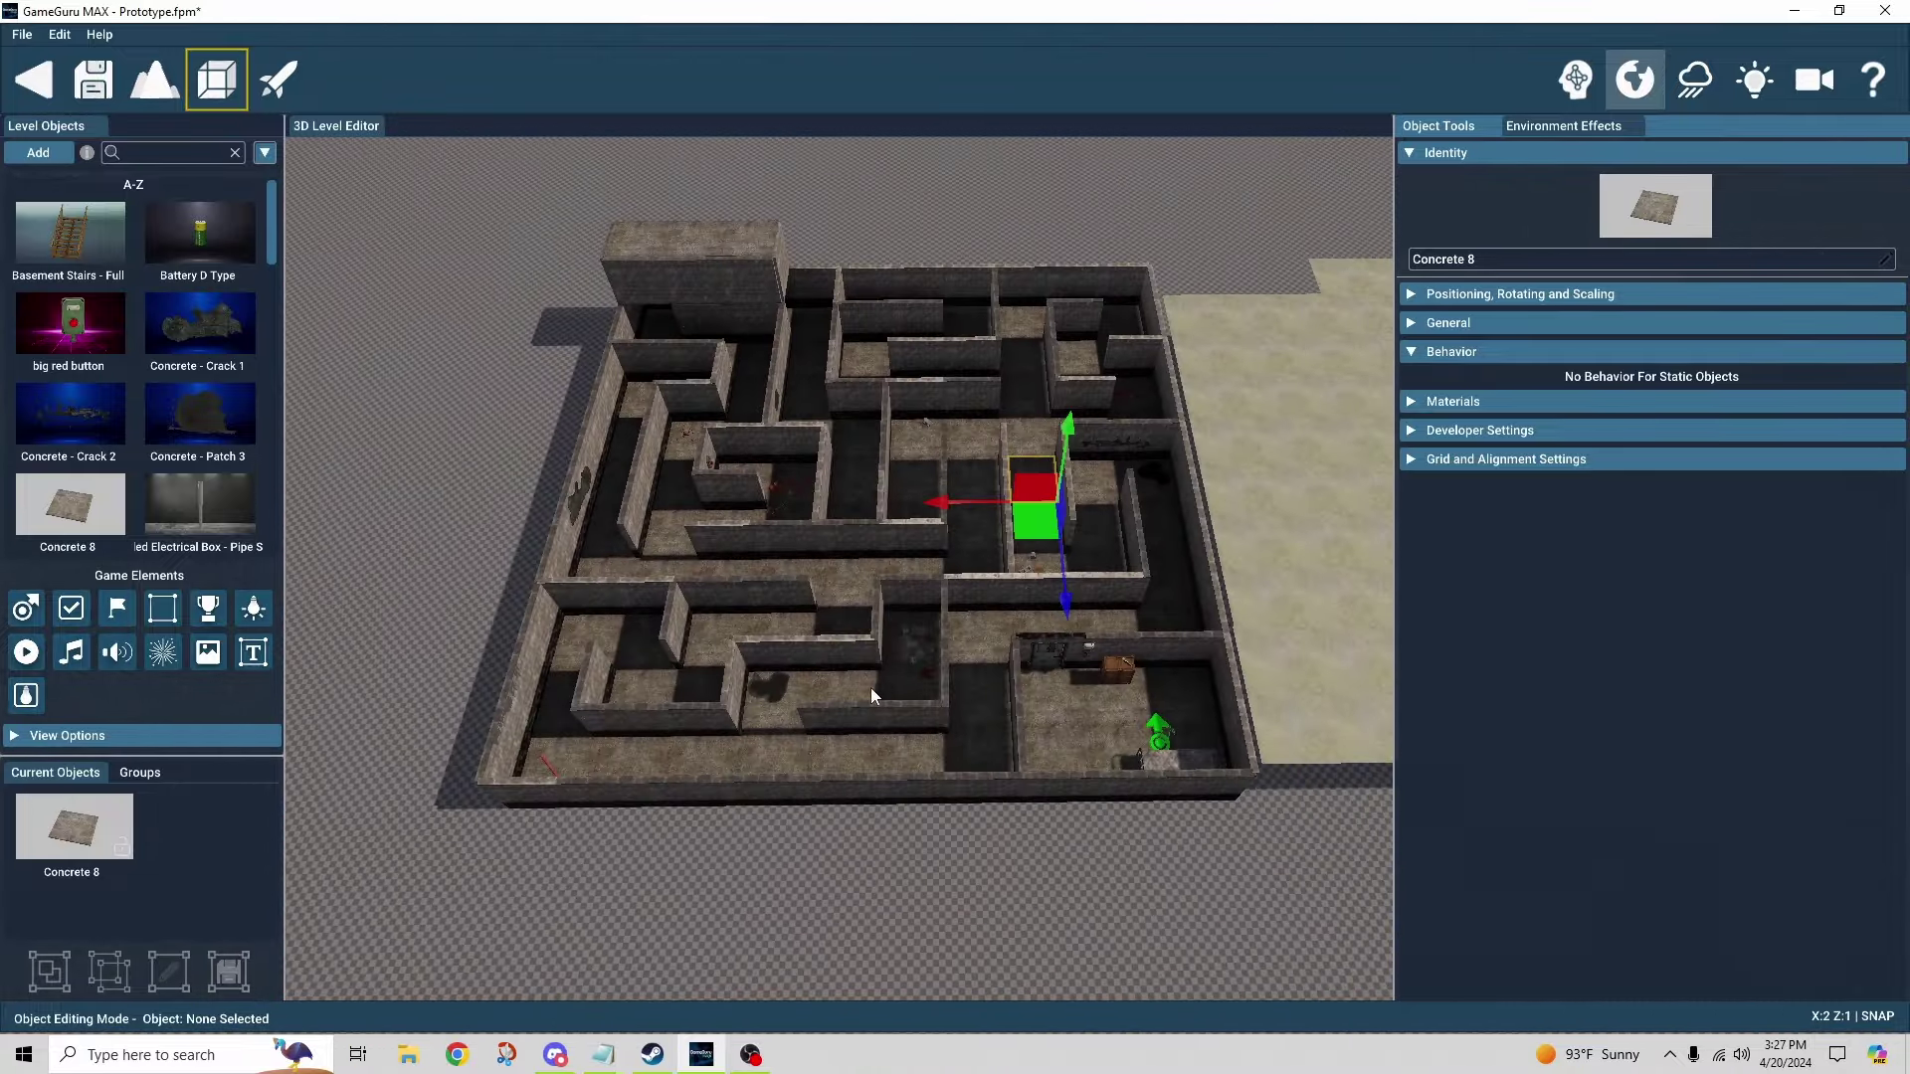
- Slide the Smooth Concrete Floor slab to X 0, Z 0 so it roofs the maze
scroll(1025, 609, "up", 2)
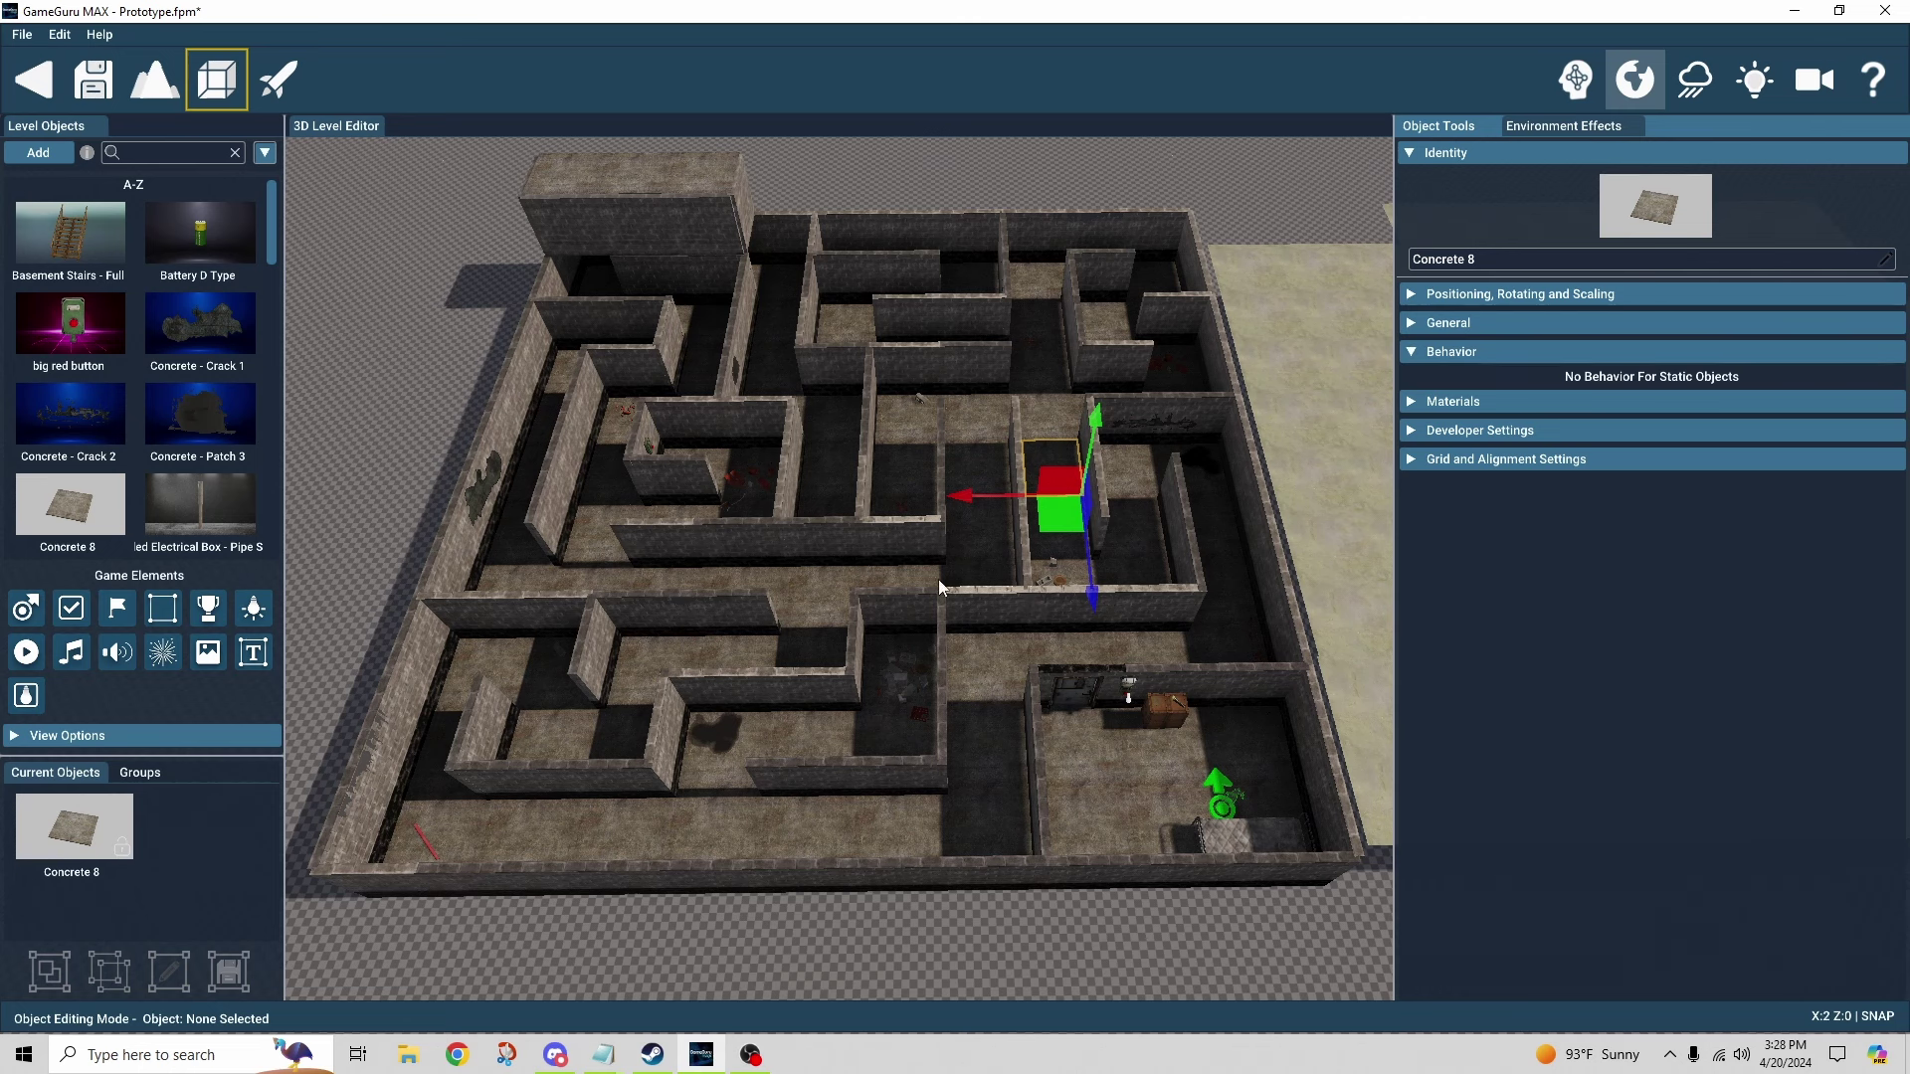
left_click(1303, 522)
scroll(1124, 566, "down", 4)
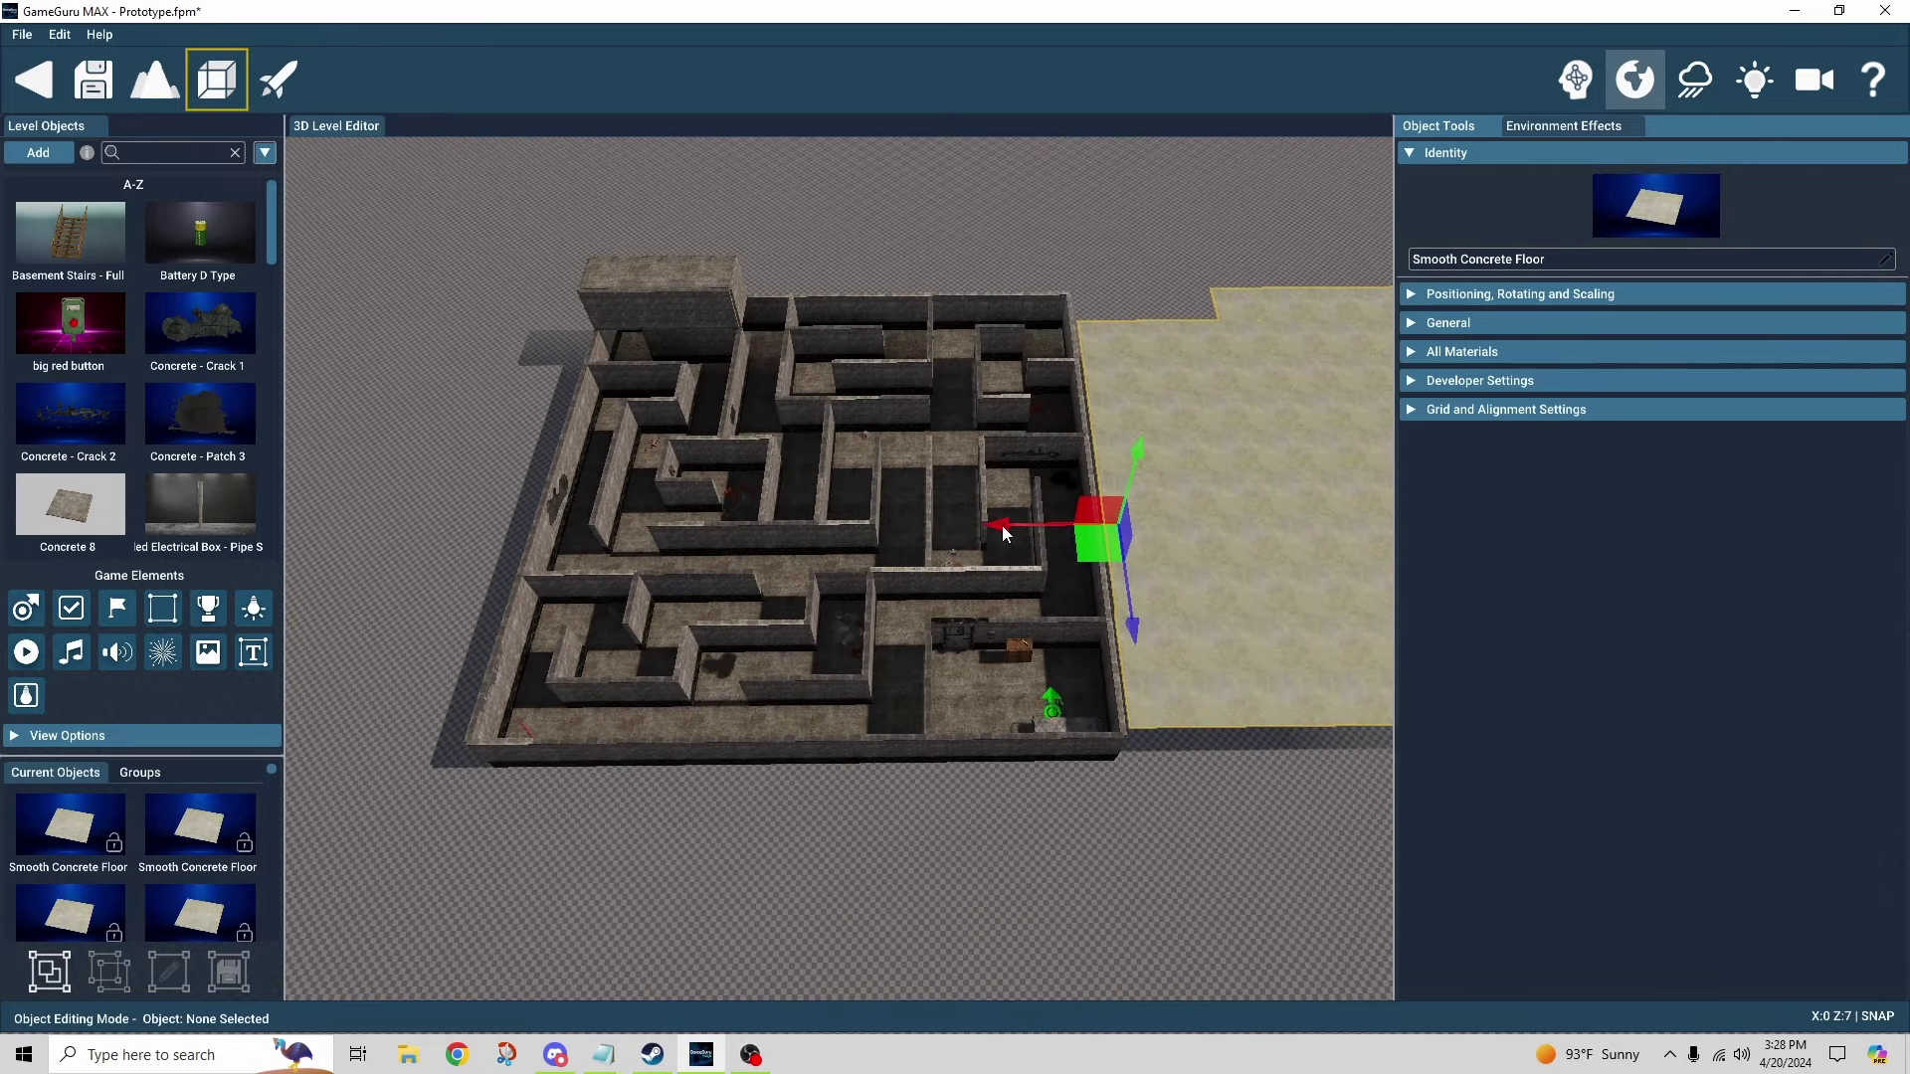
left_click_drag(1000, 526, 434, 531)
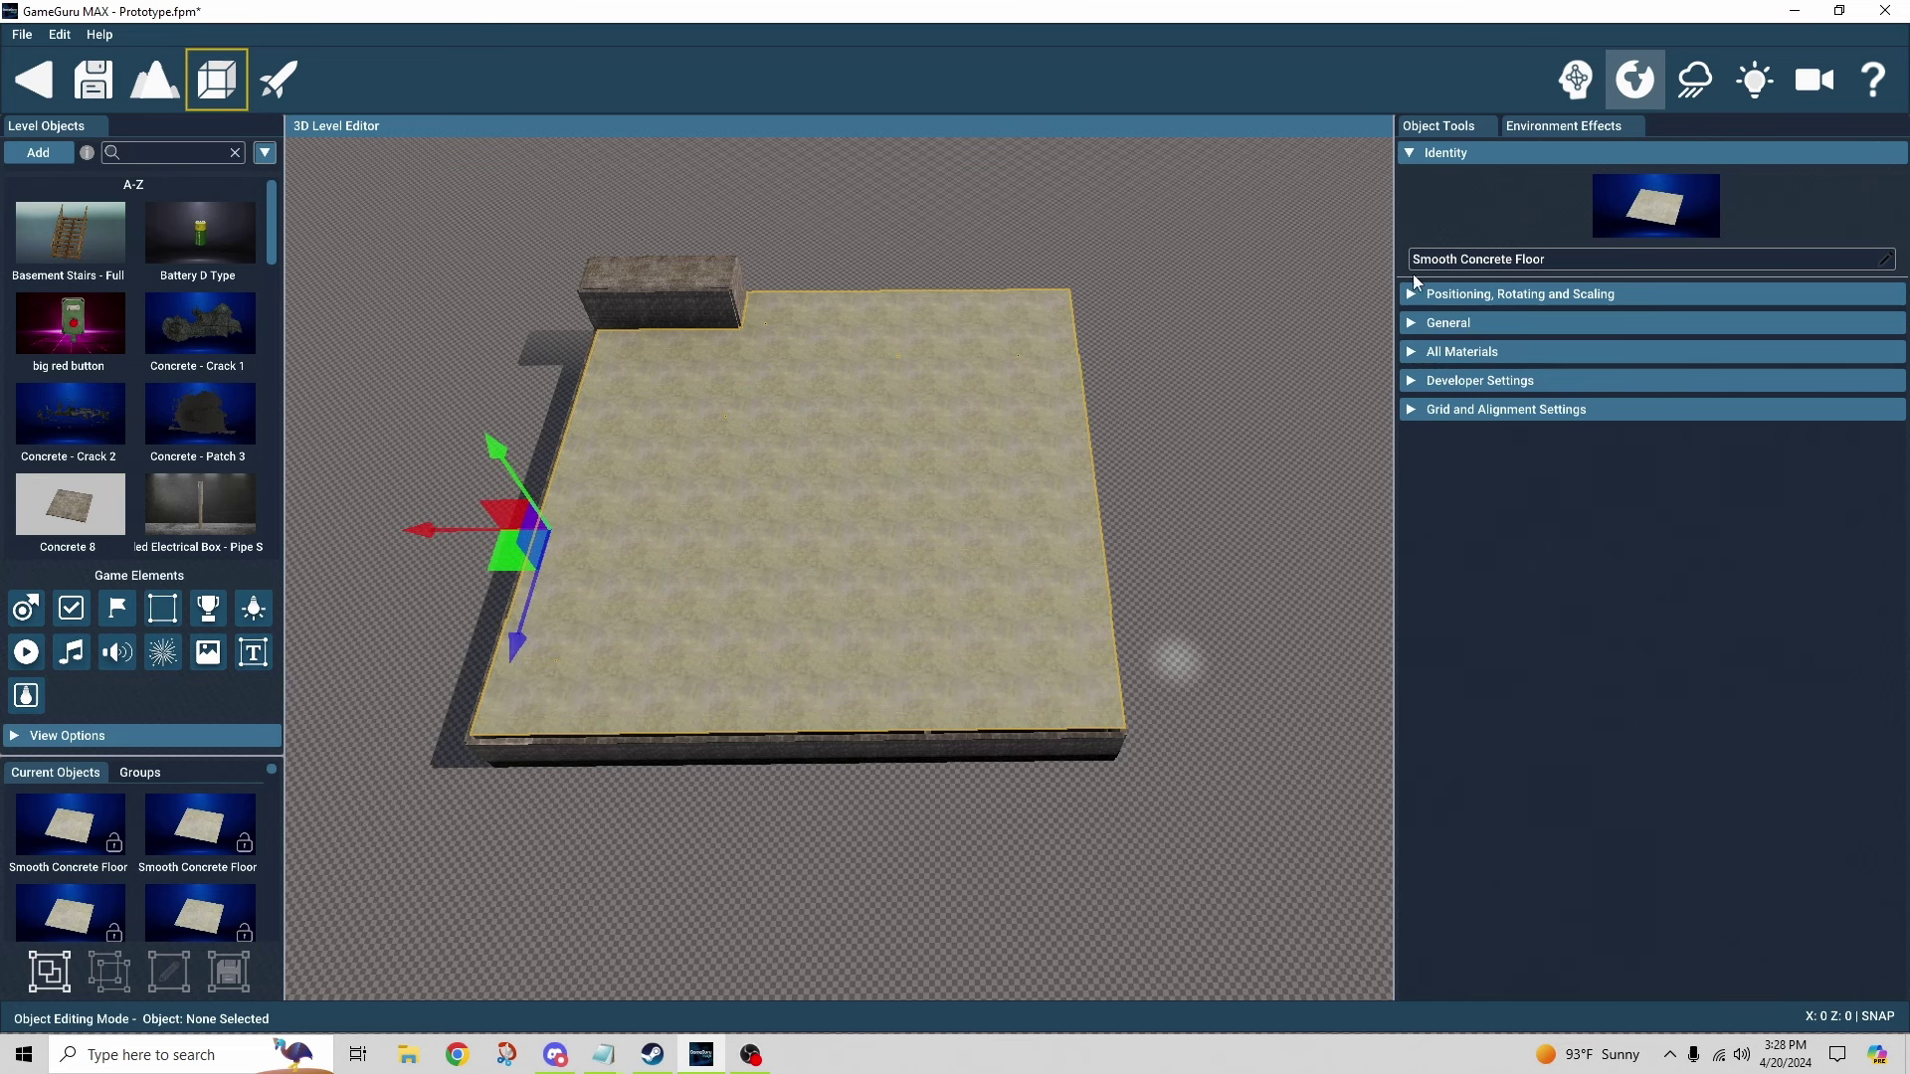
left_click(1557, 127)
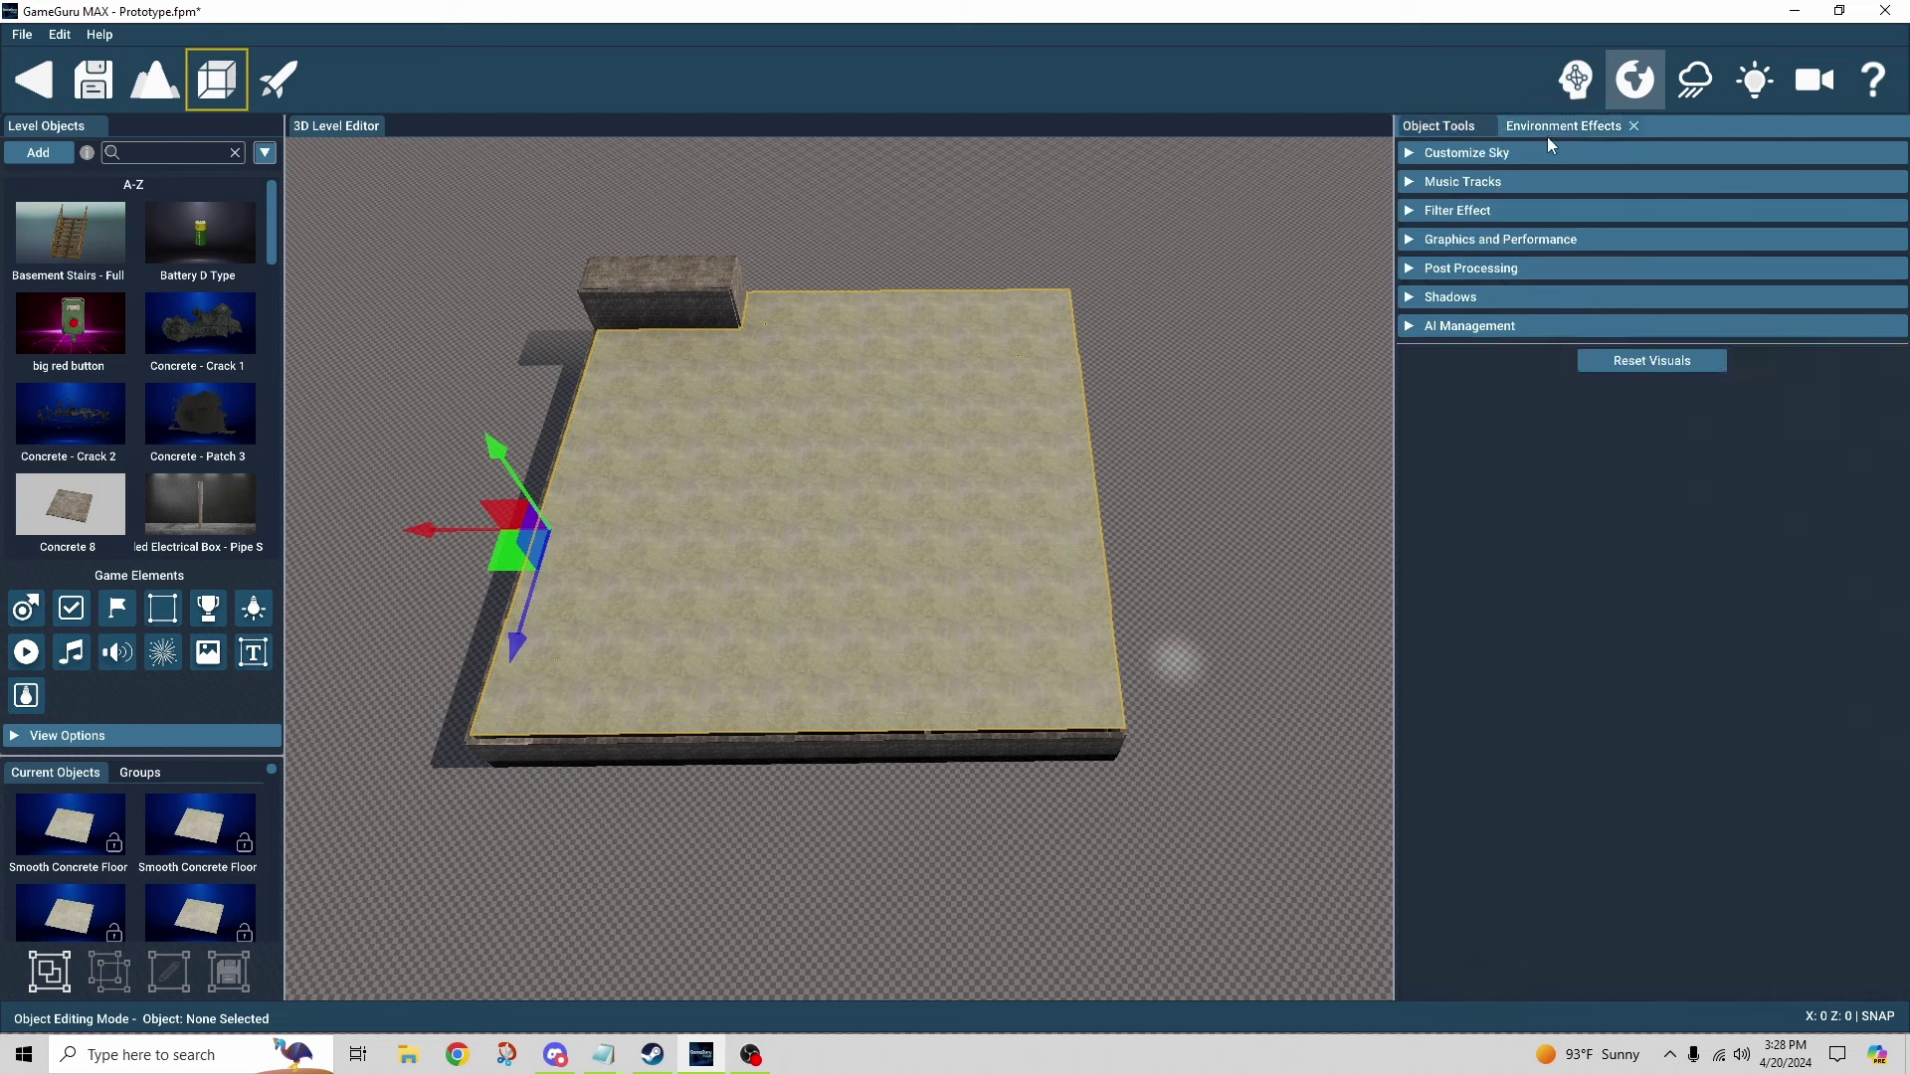
- Under Customize Sky, set Lighting Color and Ambient Color to black
left_click(1411, 154)
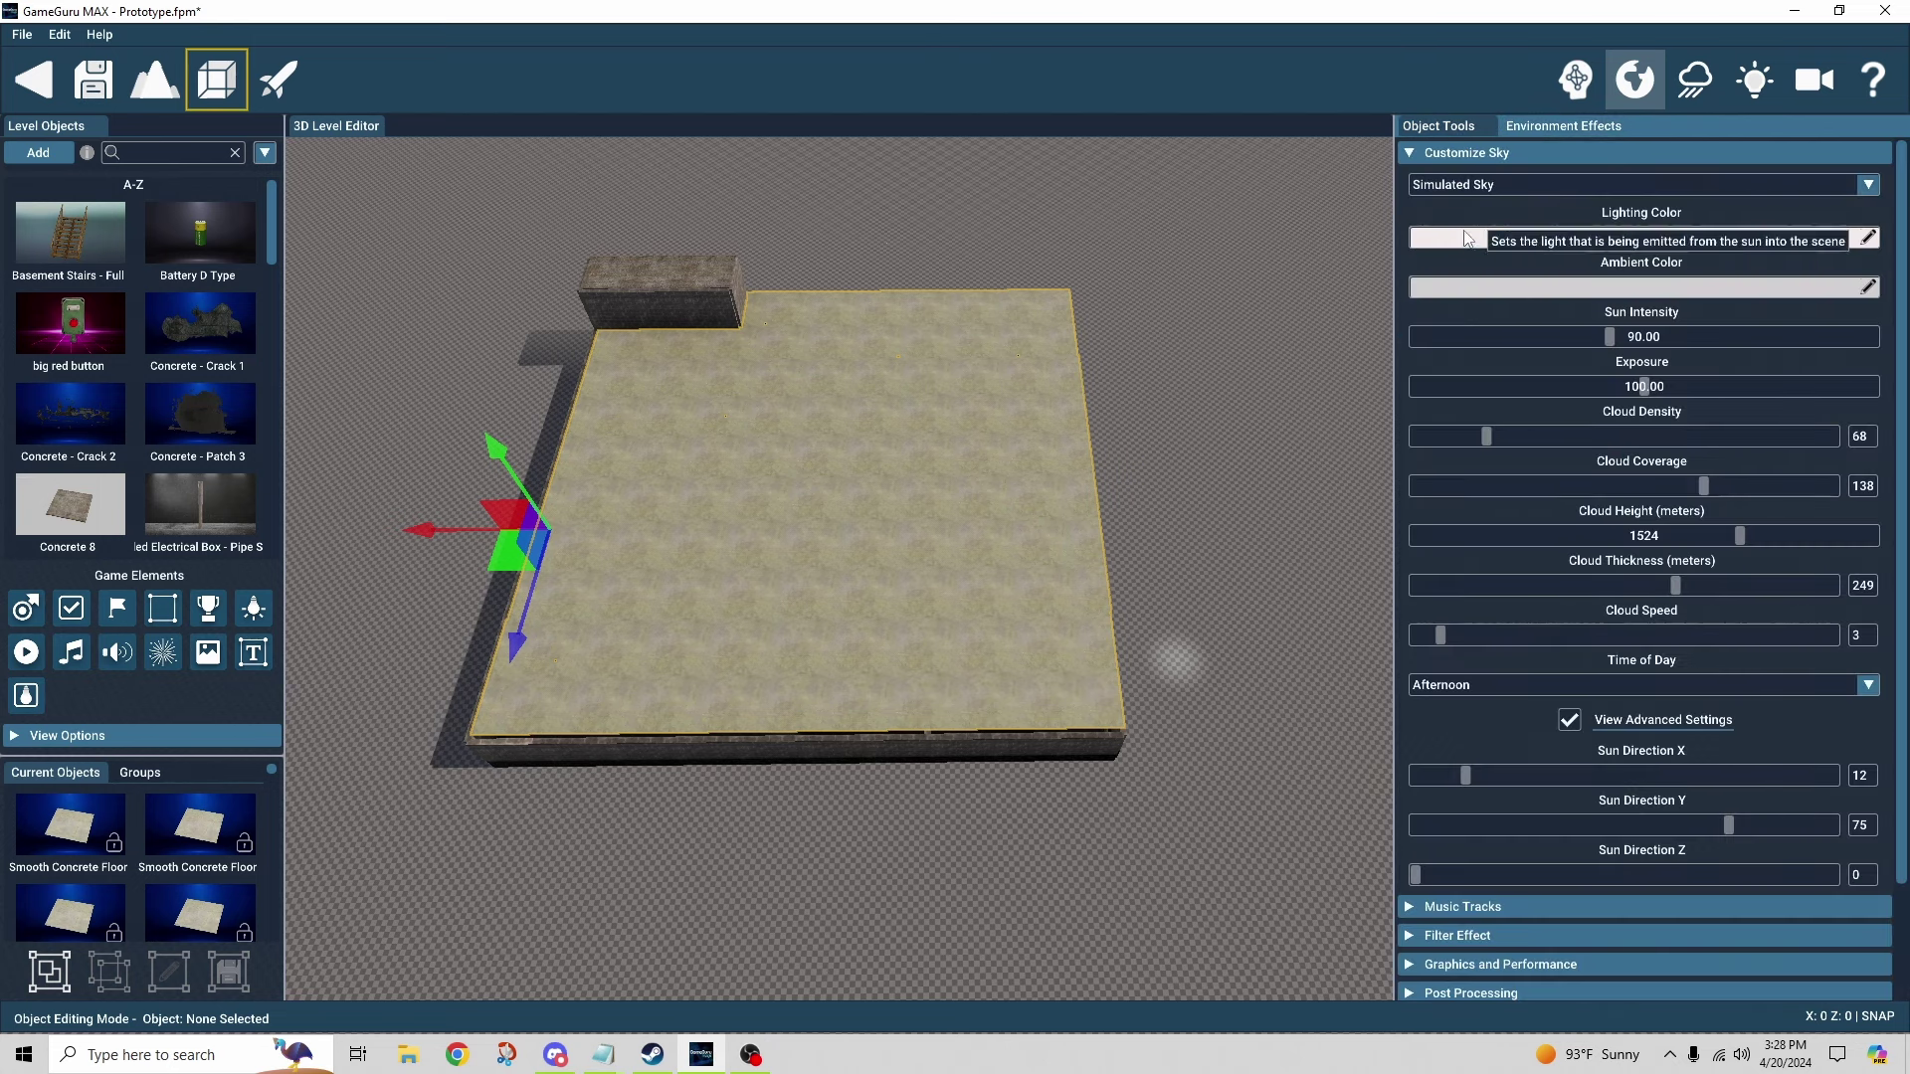
left_click(1470, 239)
left_click(1471, 441)
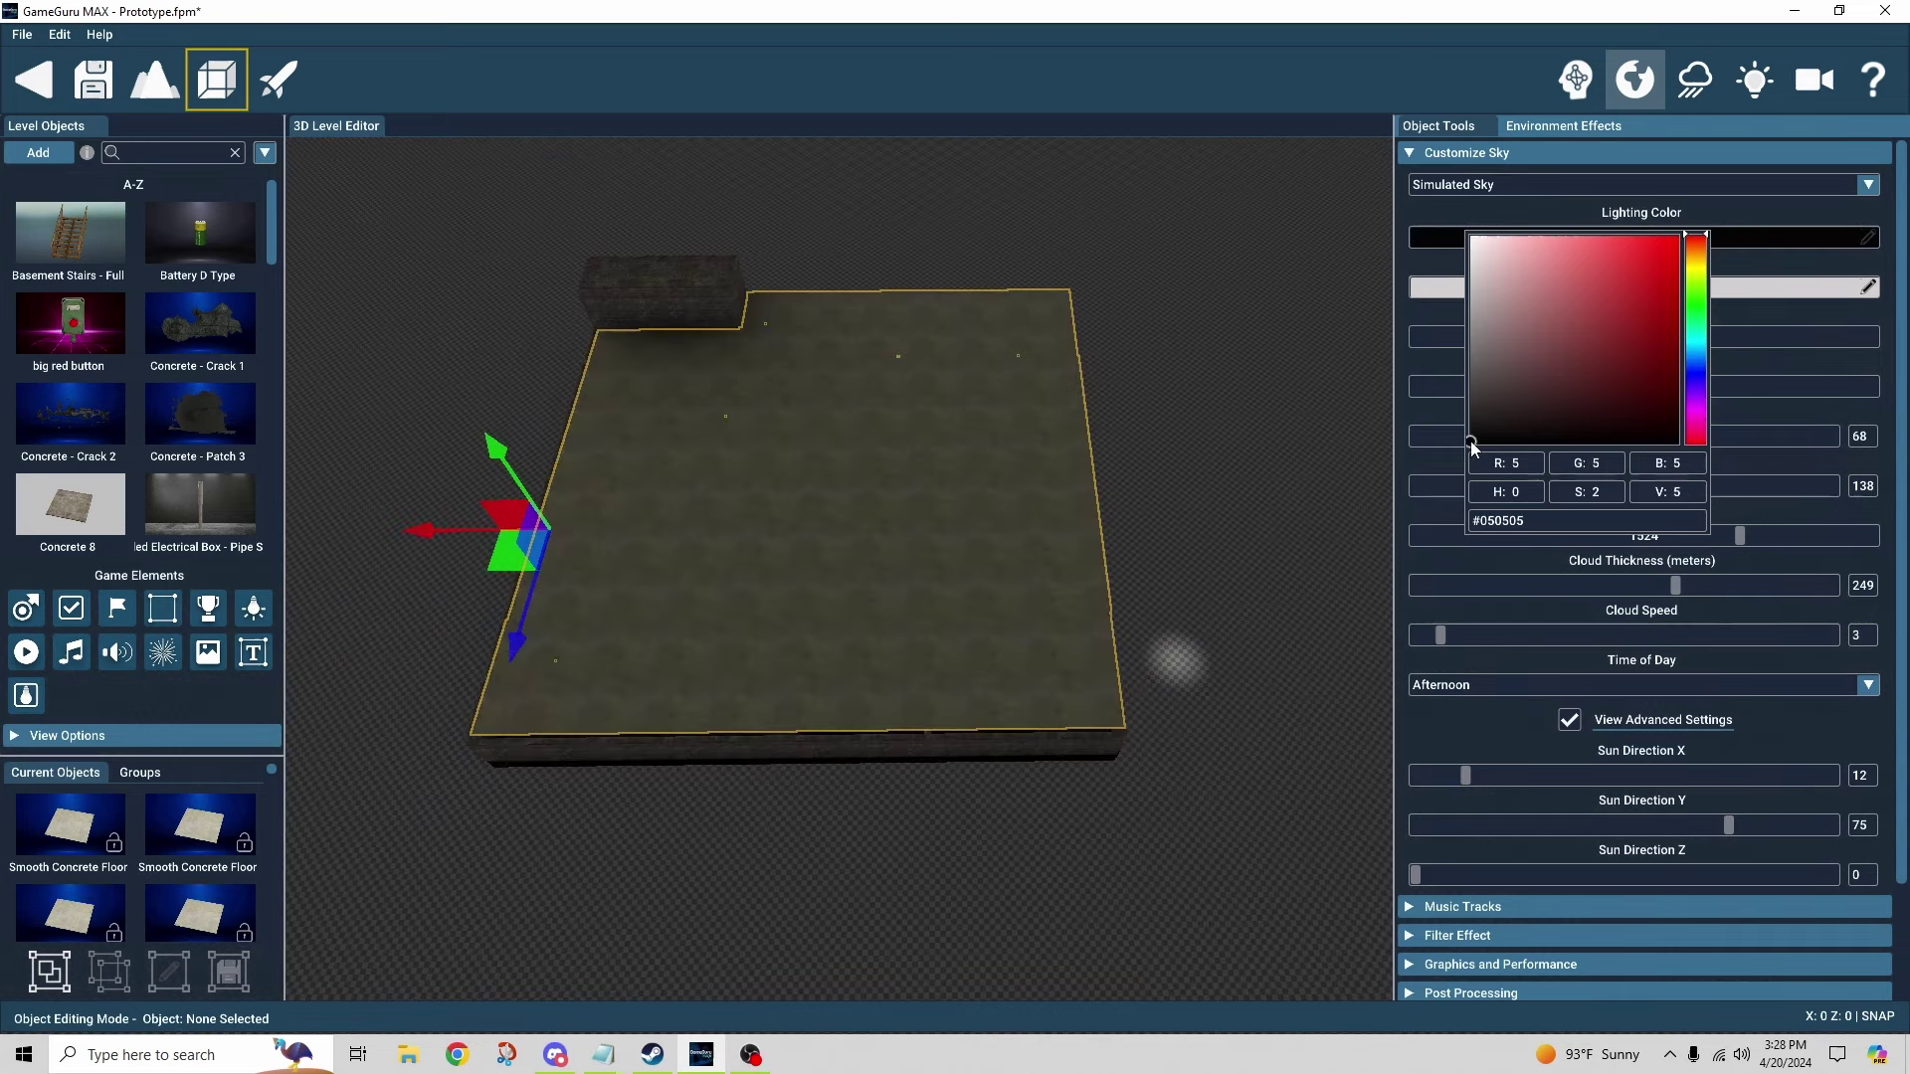
left_click(1430, 296)
left_click(1433, 288)
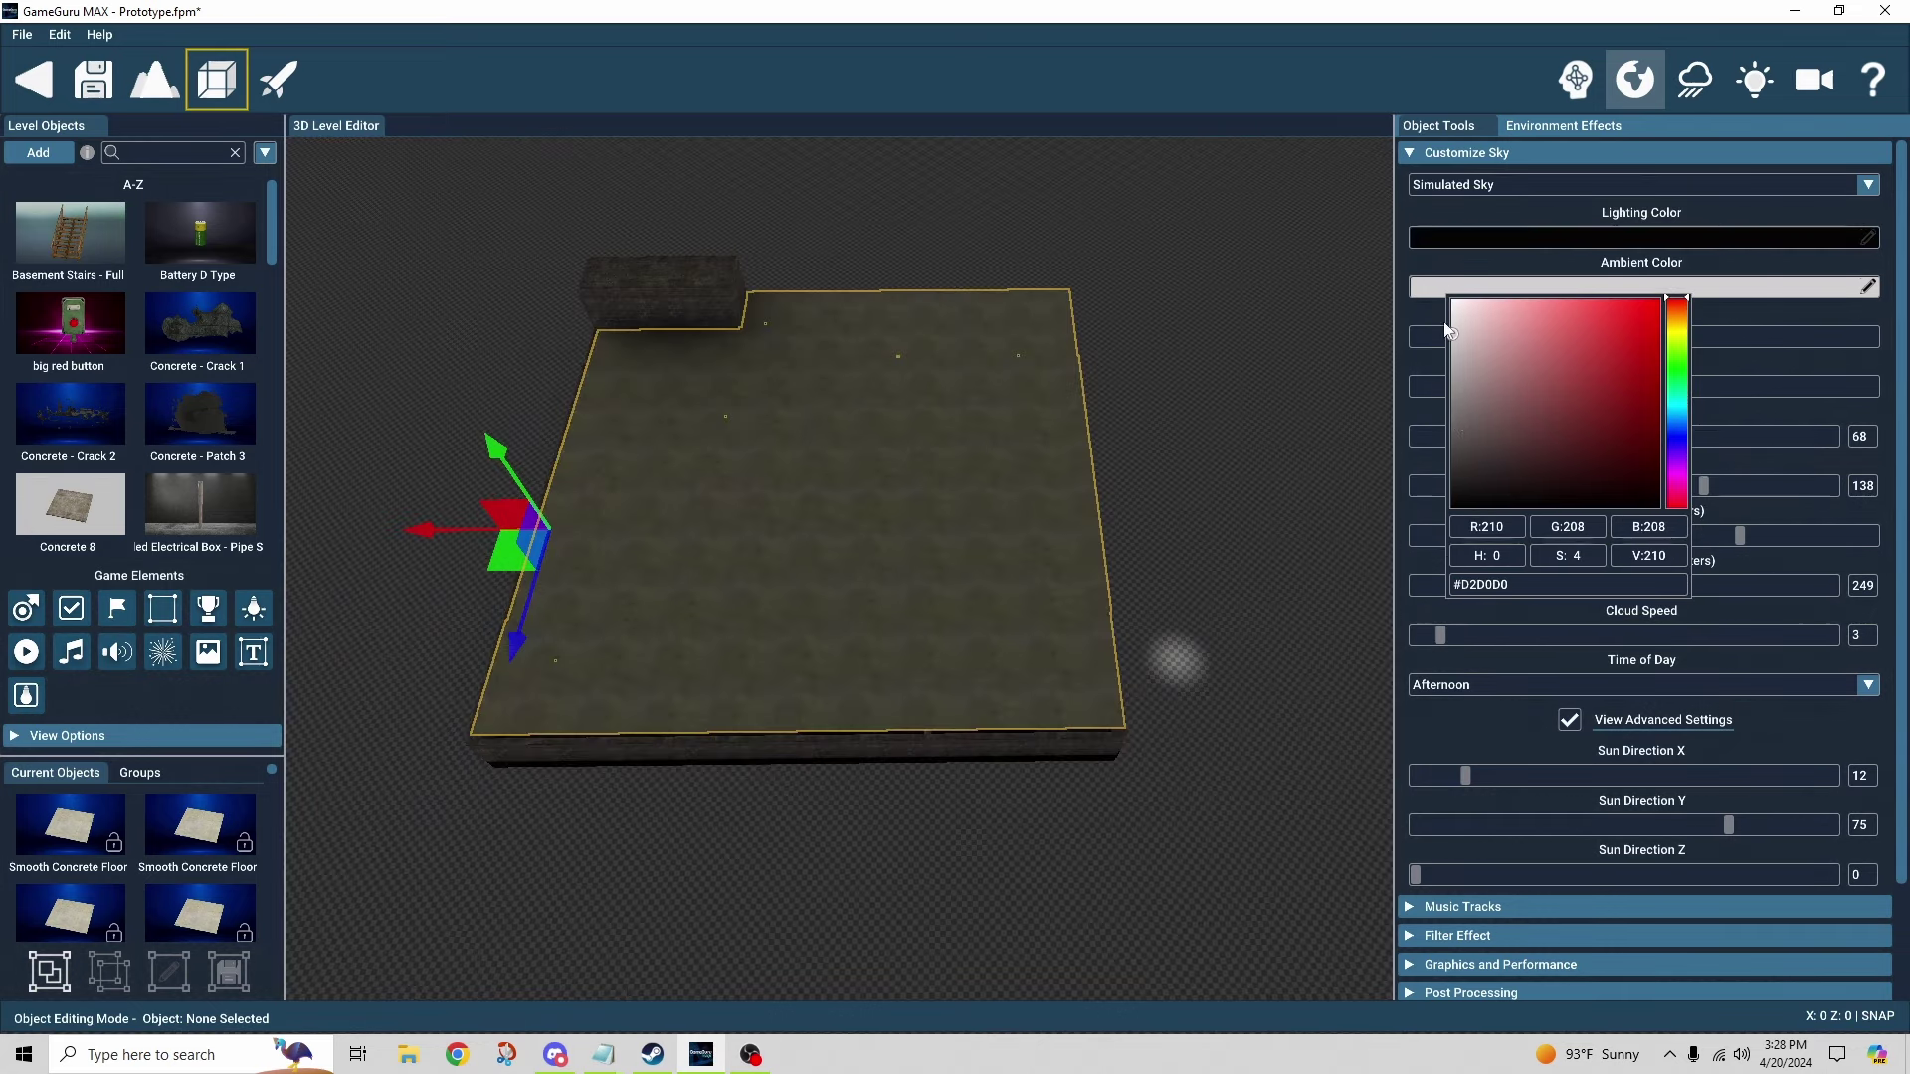
left_click(1455, 503)
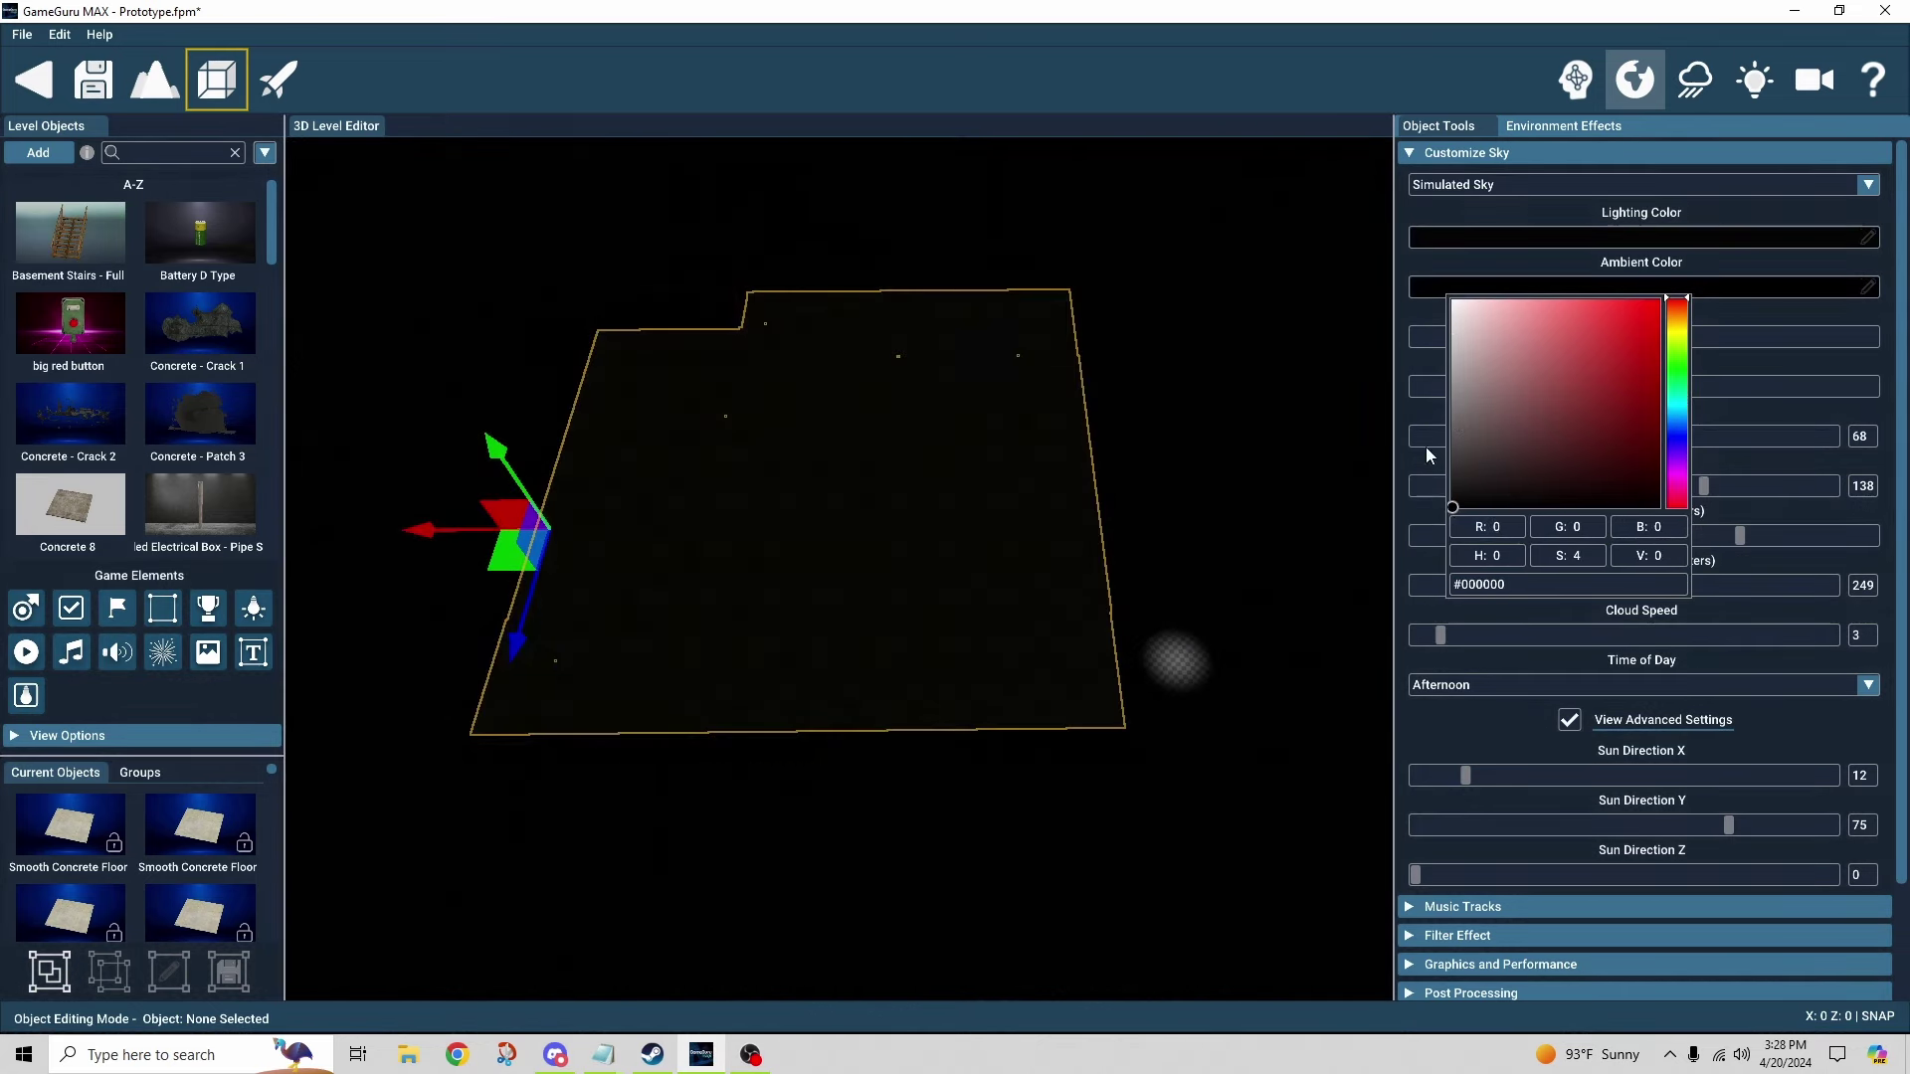
left_click(1243, 418)
right_click_drag(1133, 406, 971, 289)
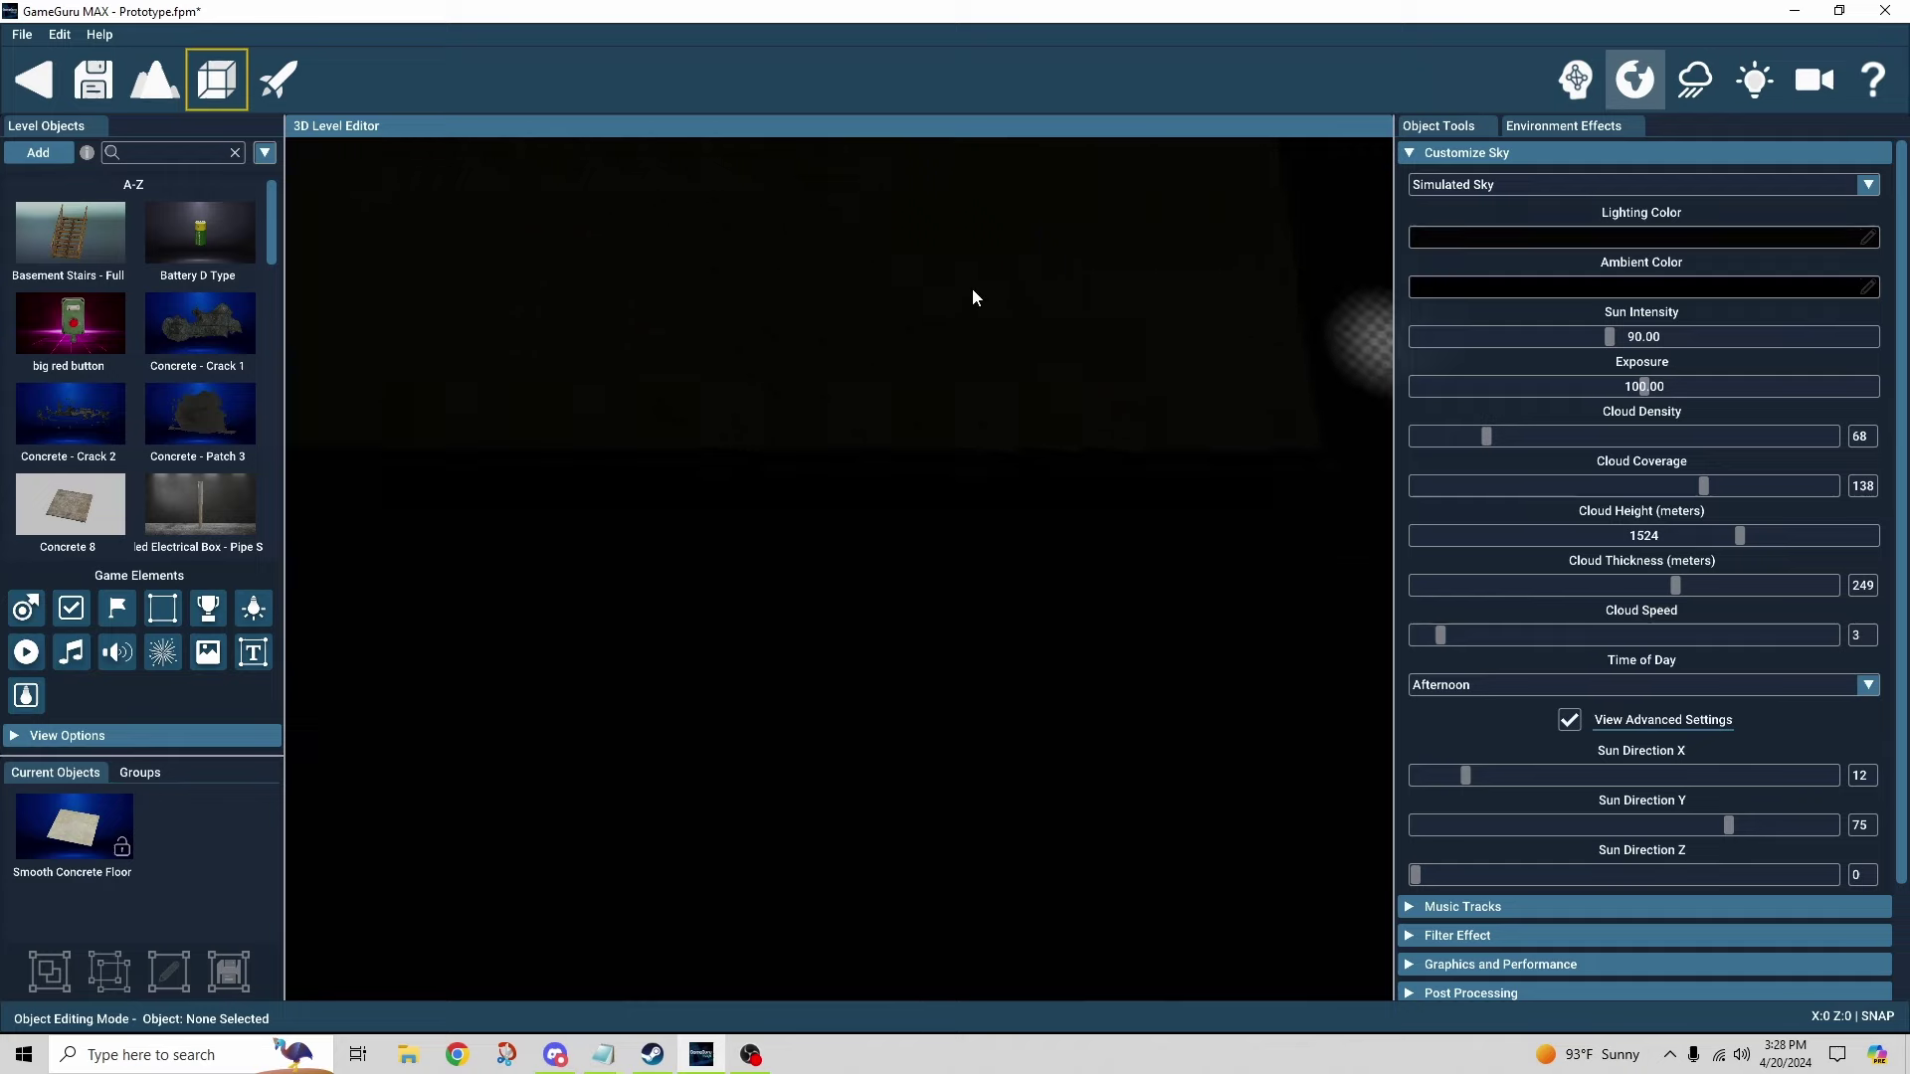
- Test the level: walk to the switch, then pick up and light the crate flashlight
left_click(273, 84)
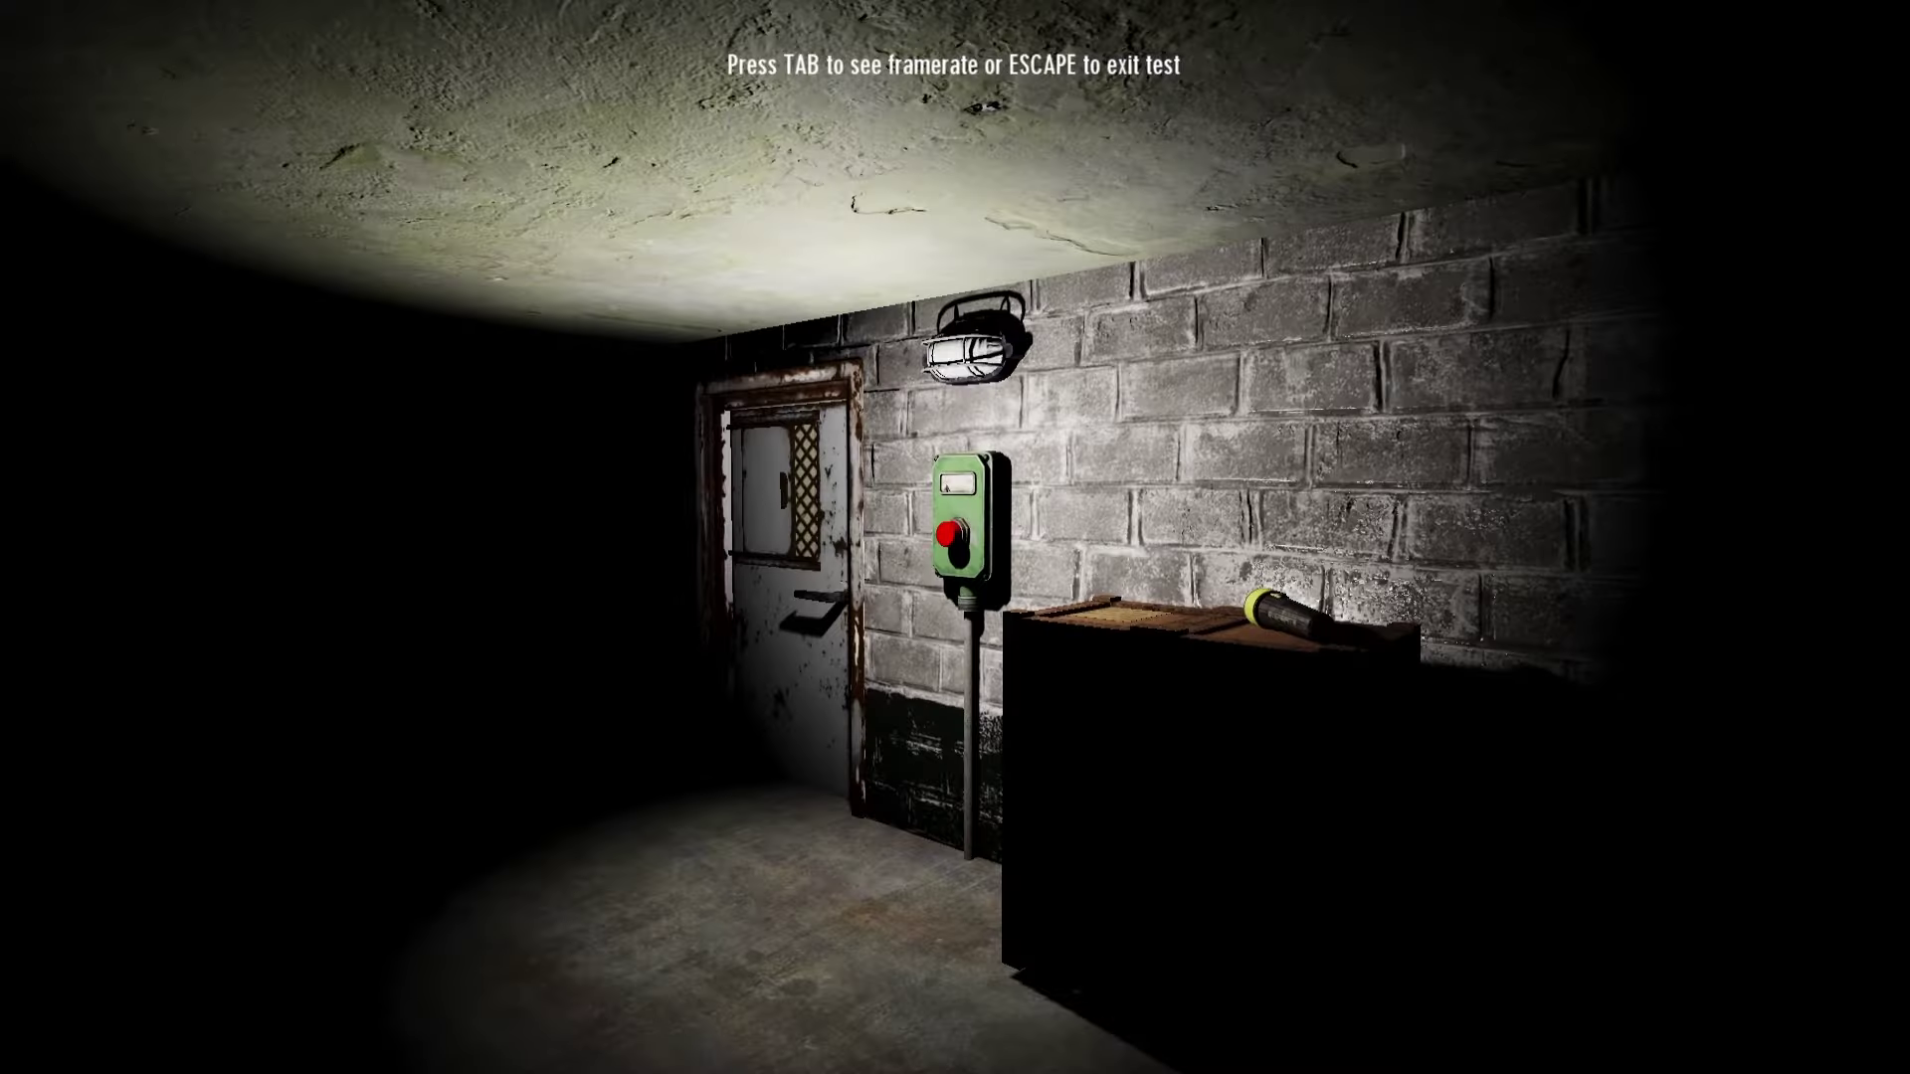
key("w")
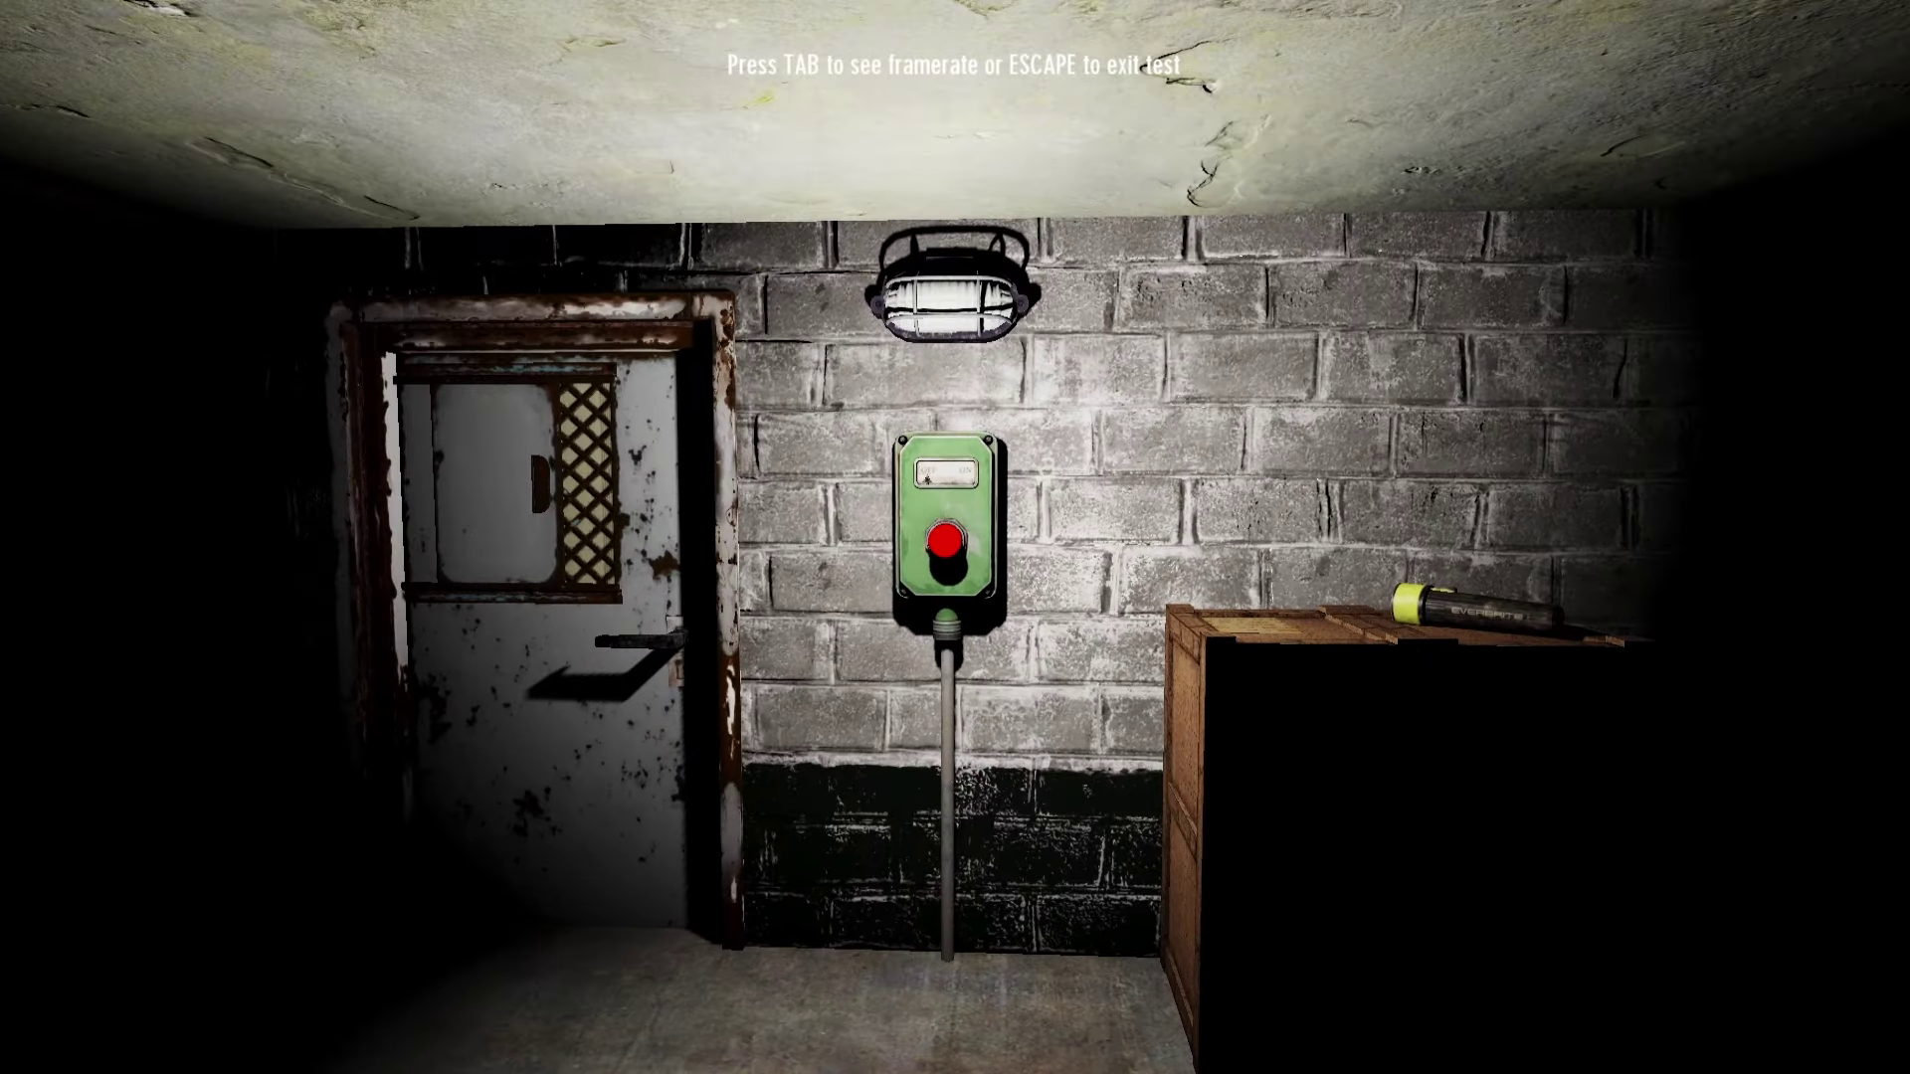
key("w")
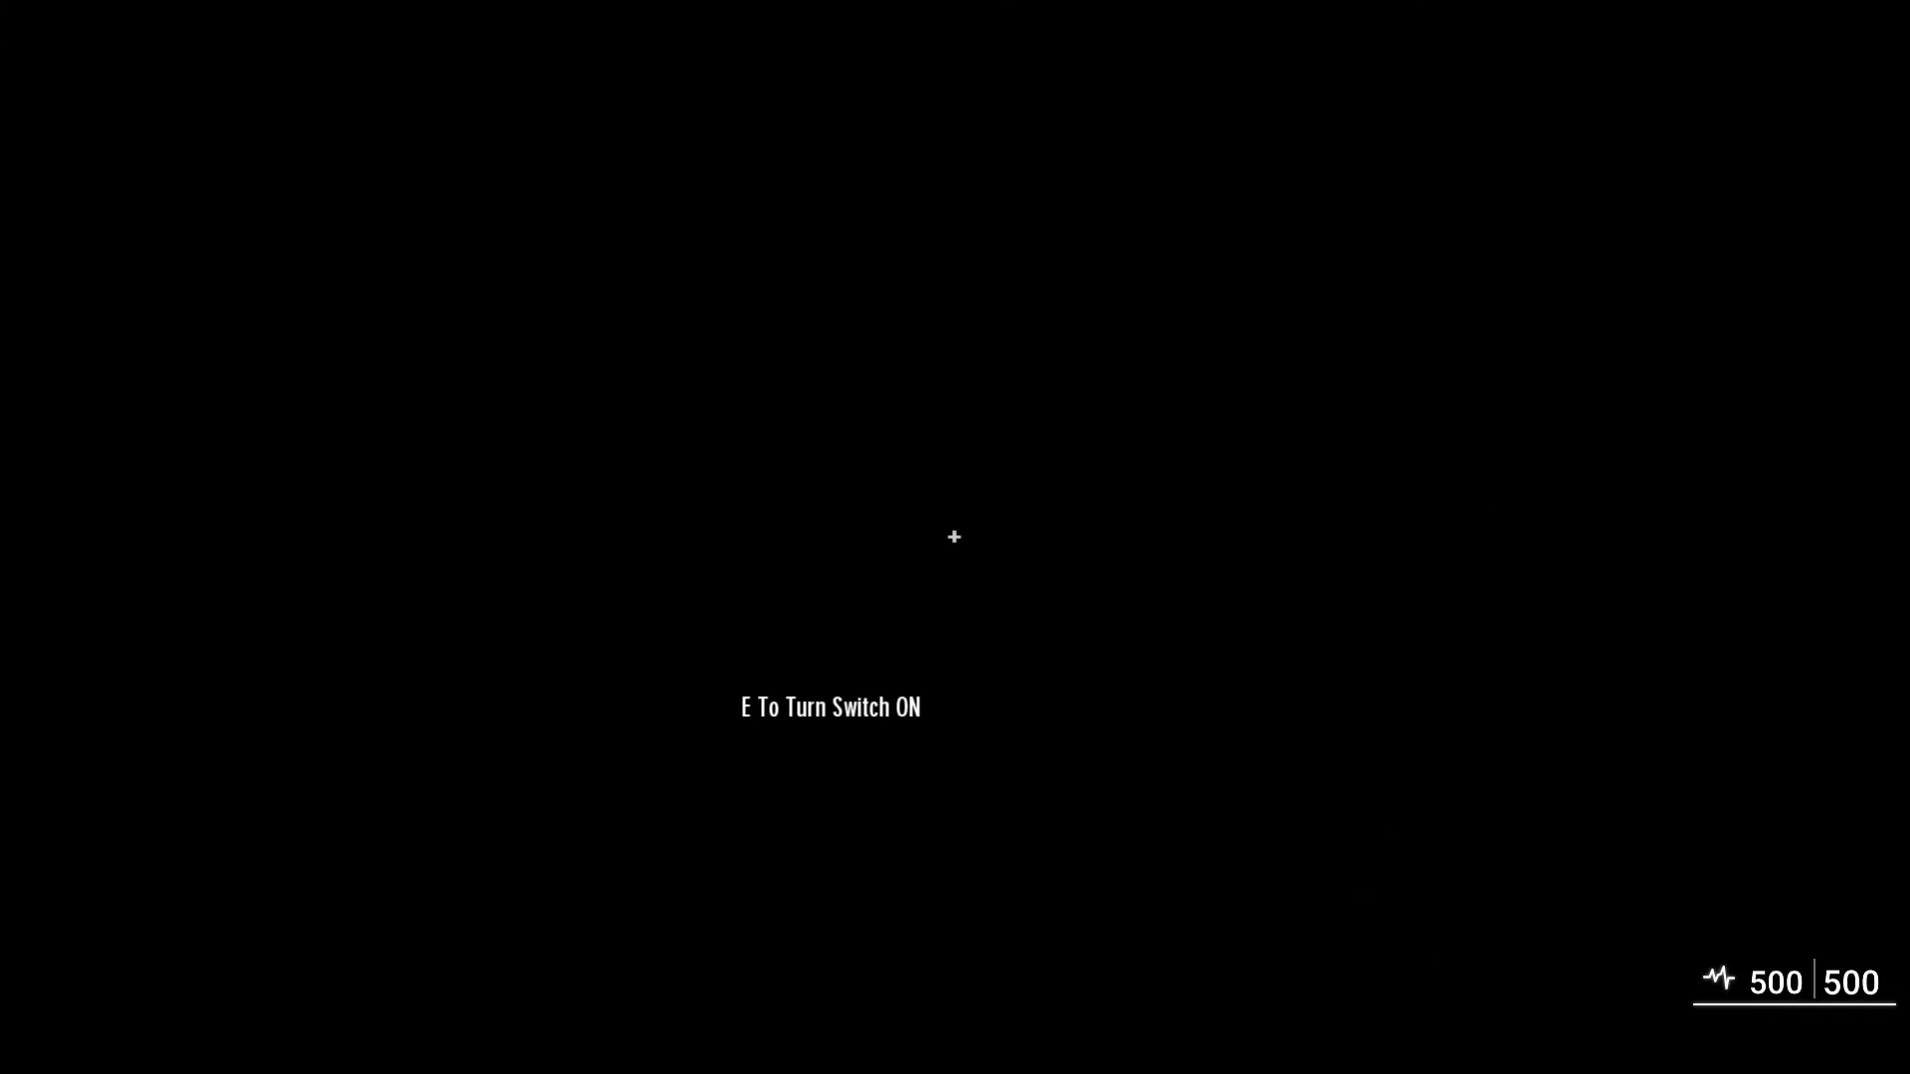
key("w")
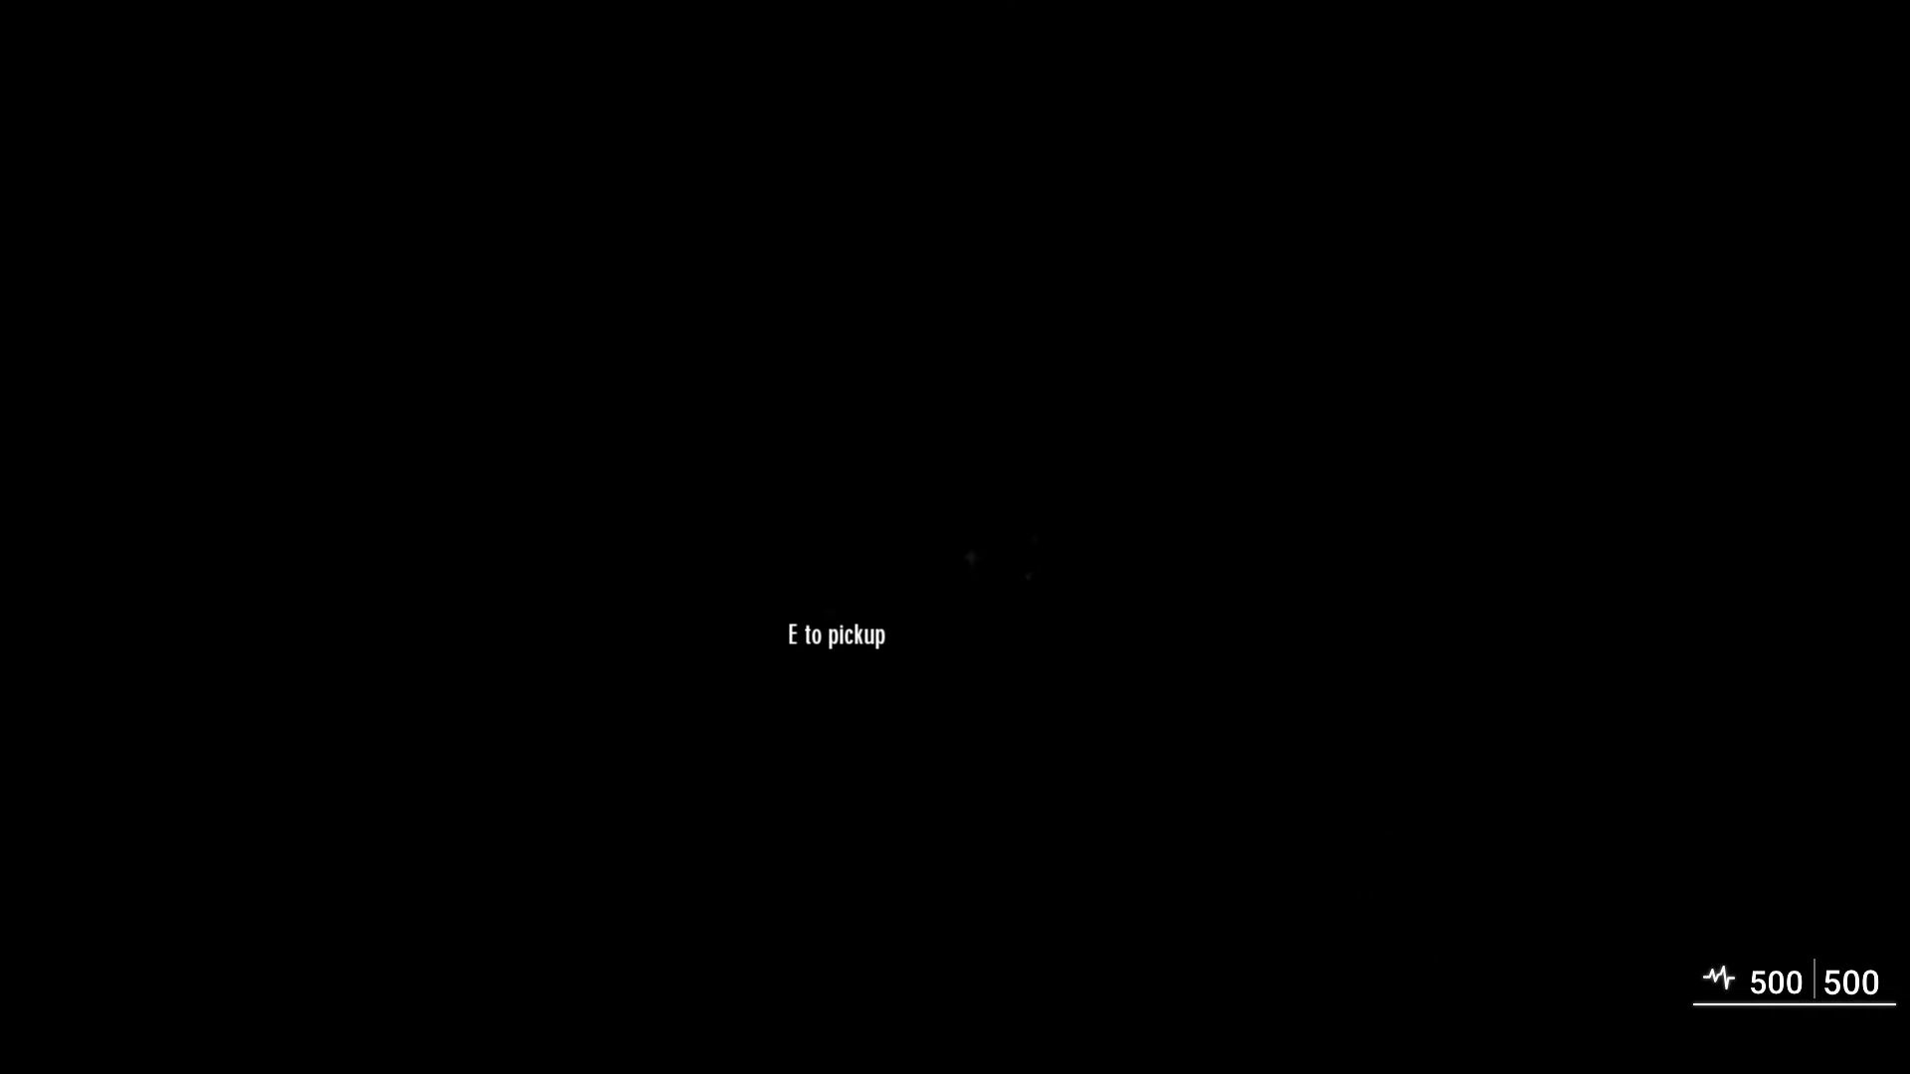
key("e")
key("f")
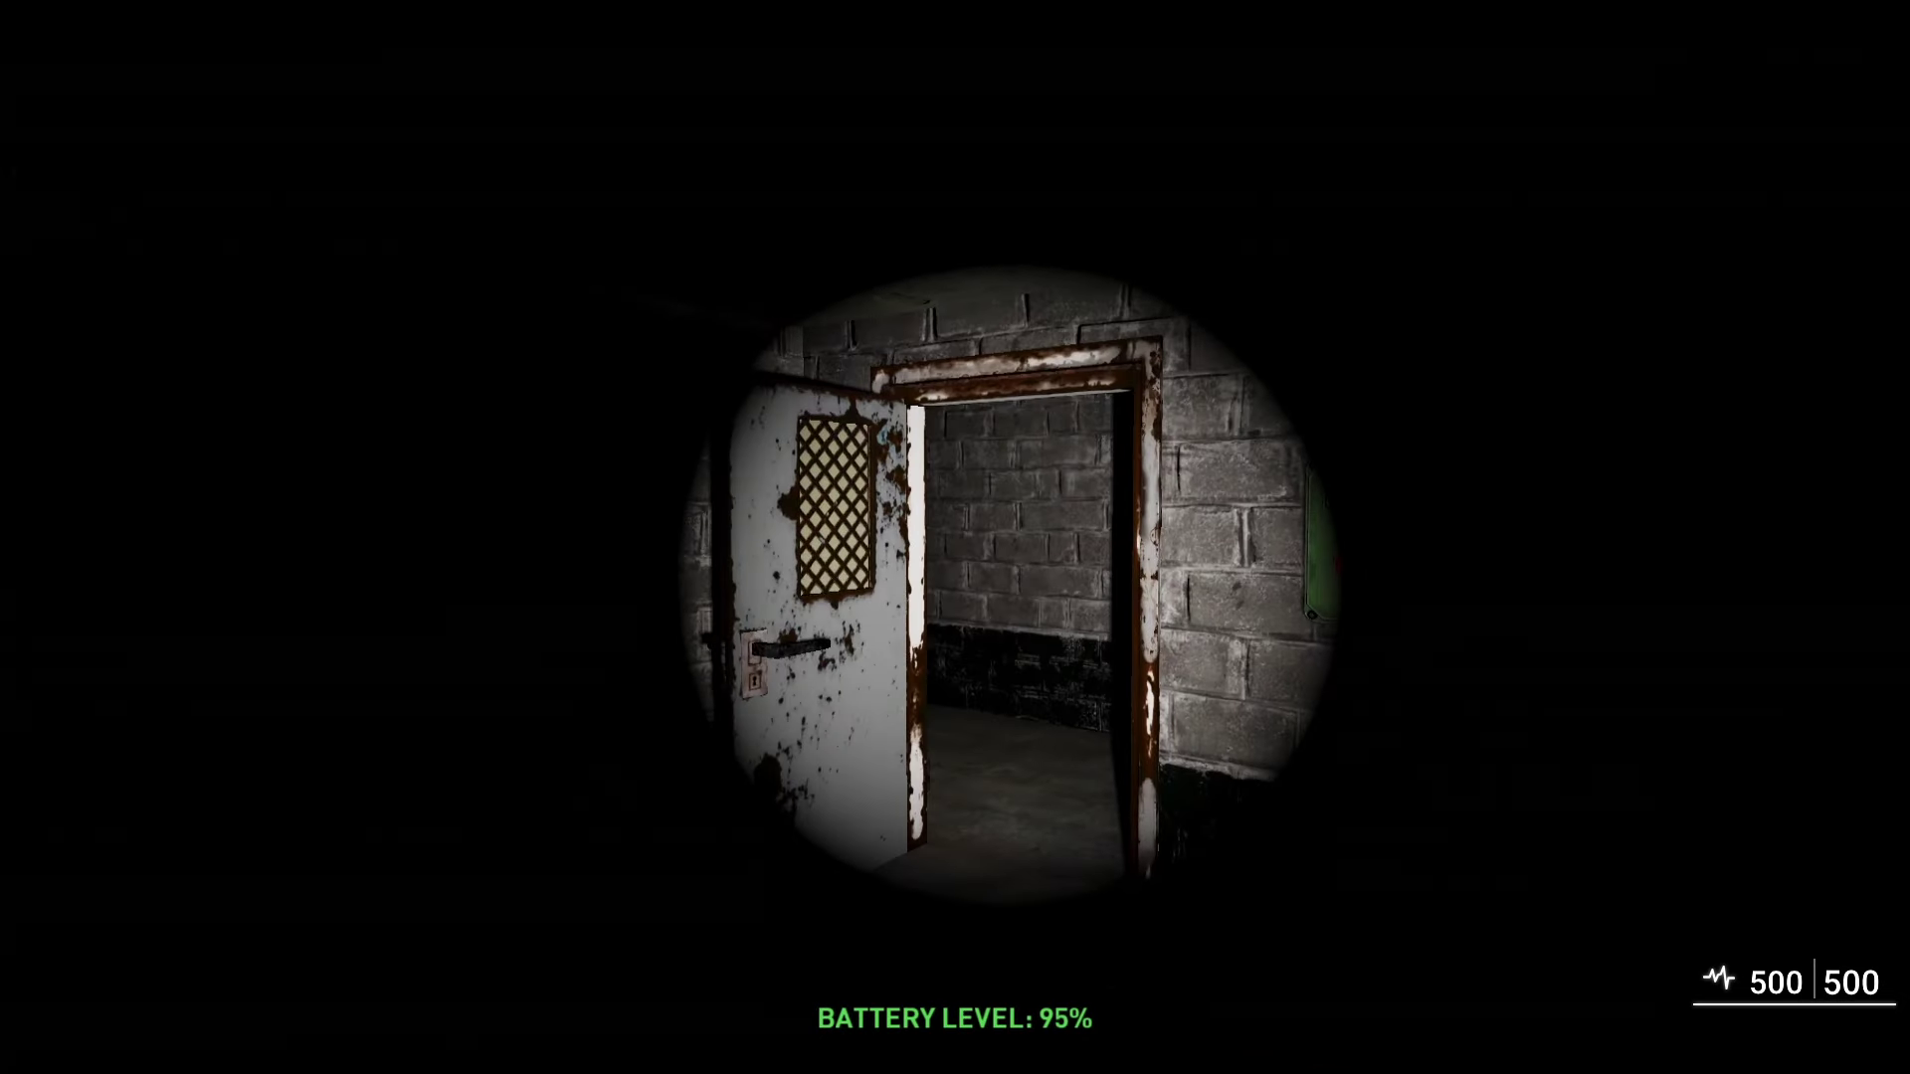
key("Escape")
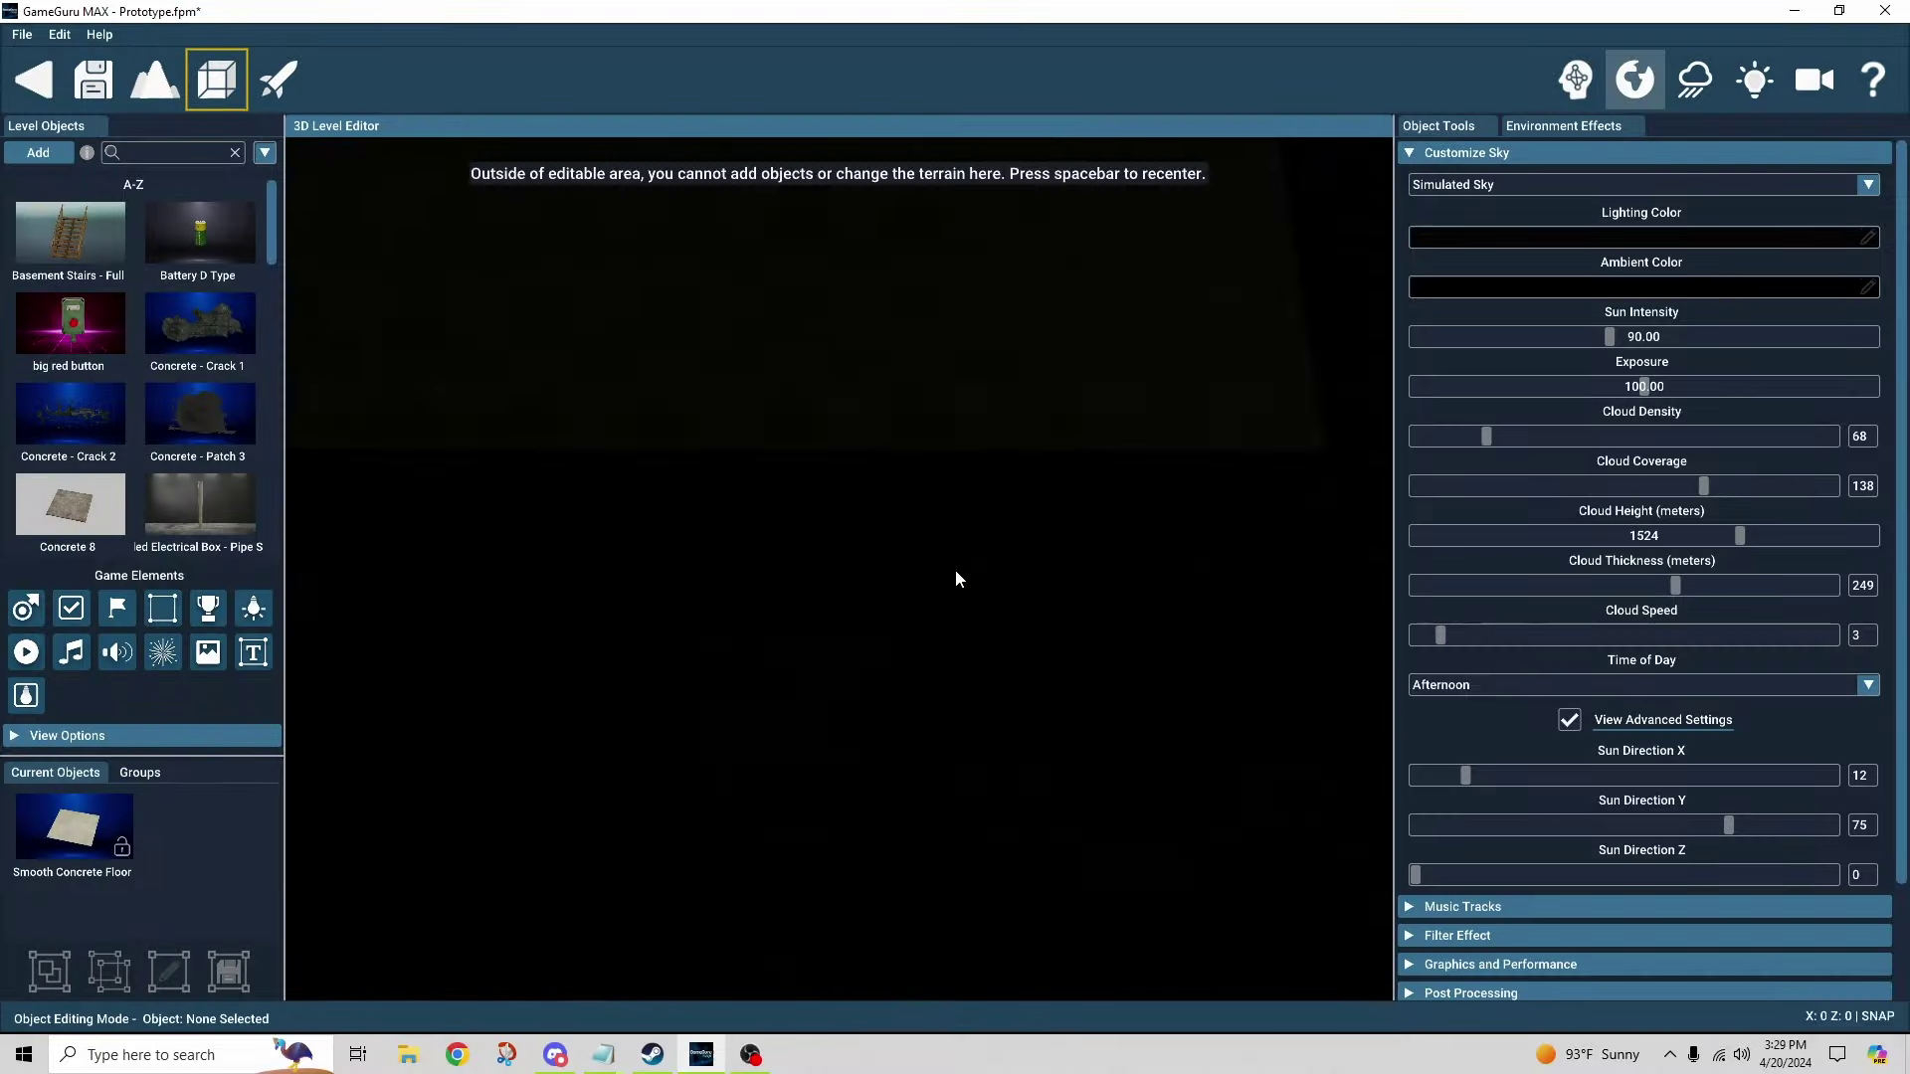